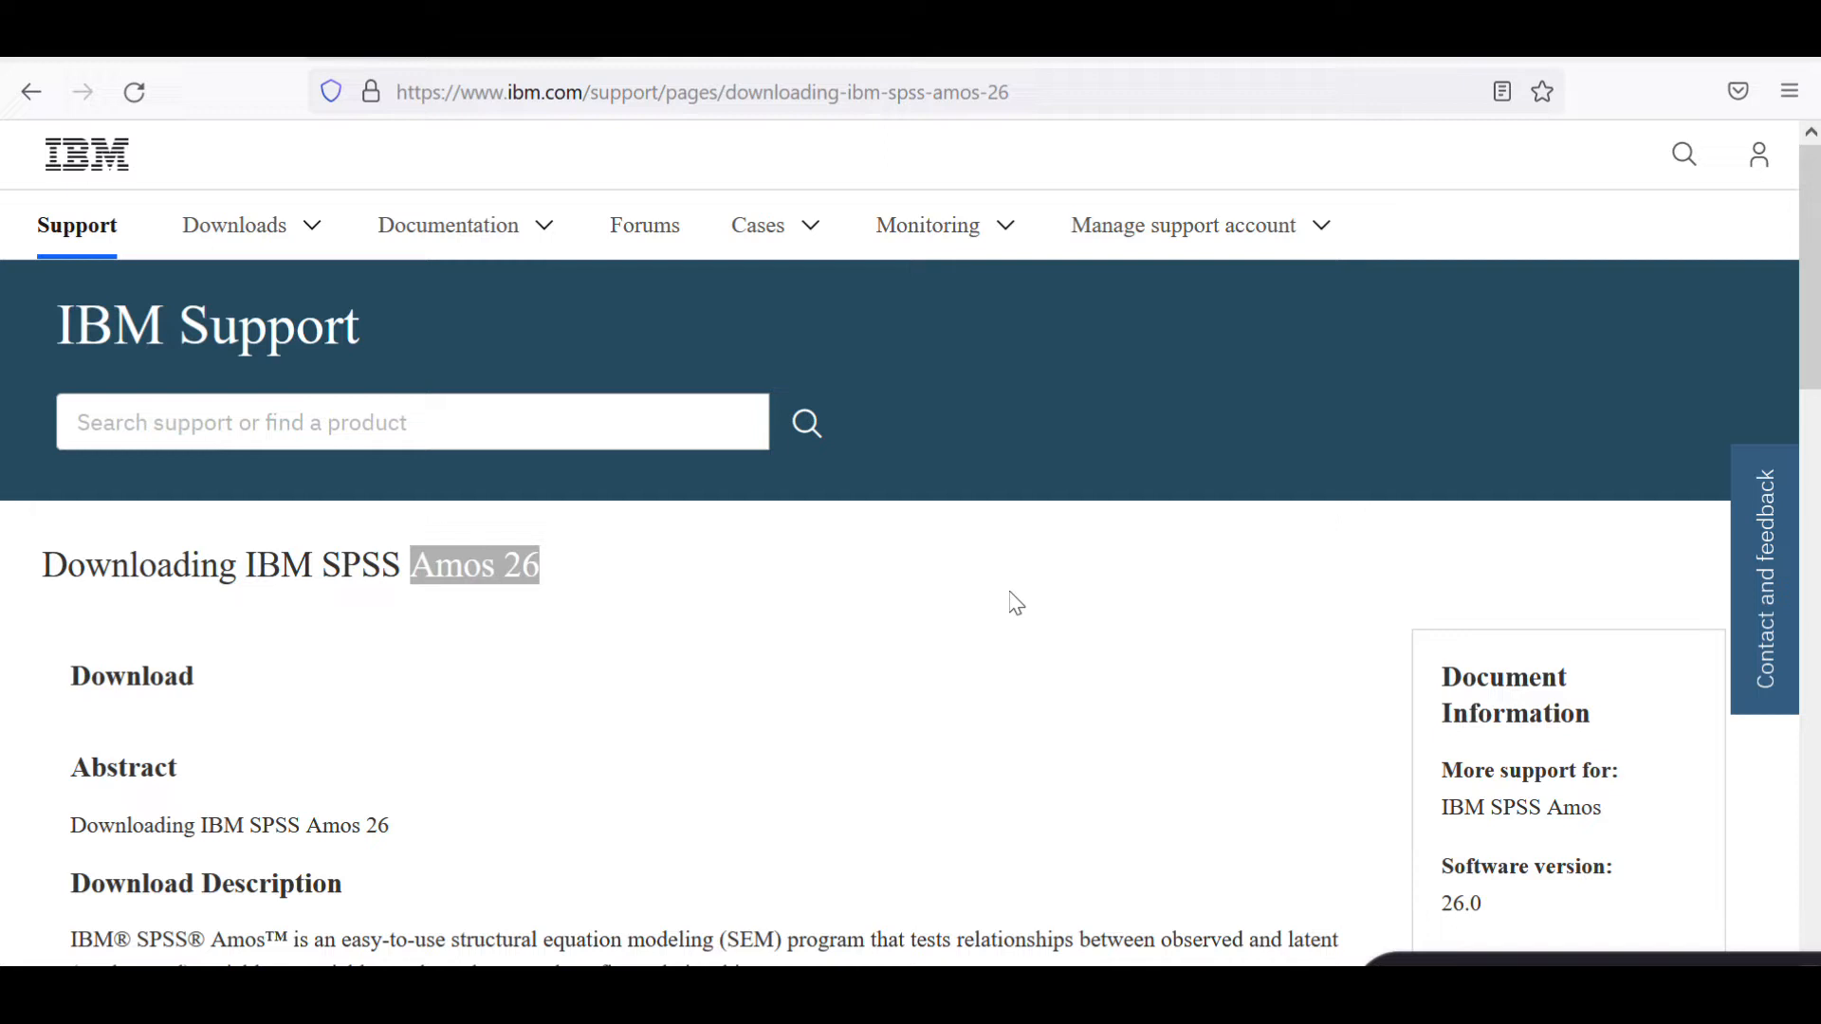
# Step: Read the IBM support page on downloading SPSS Amos 26 and bring up the Part 2 latent growth curve video
pyautogui.click(447, 602)
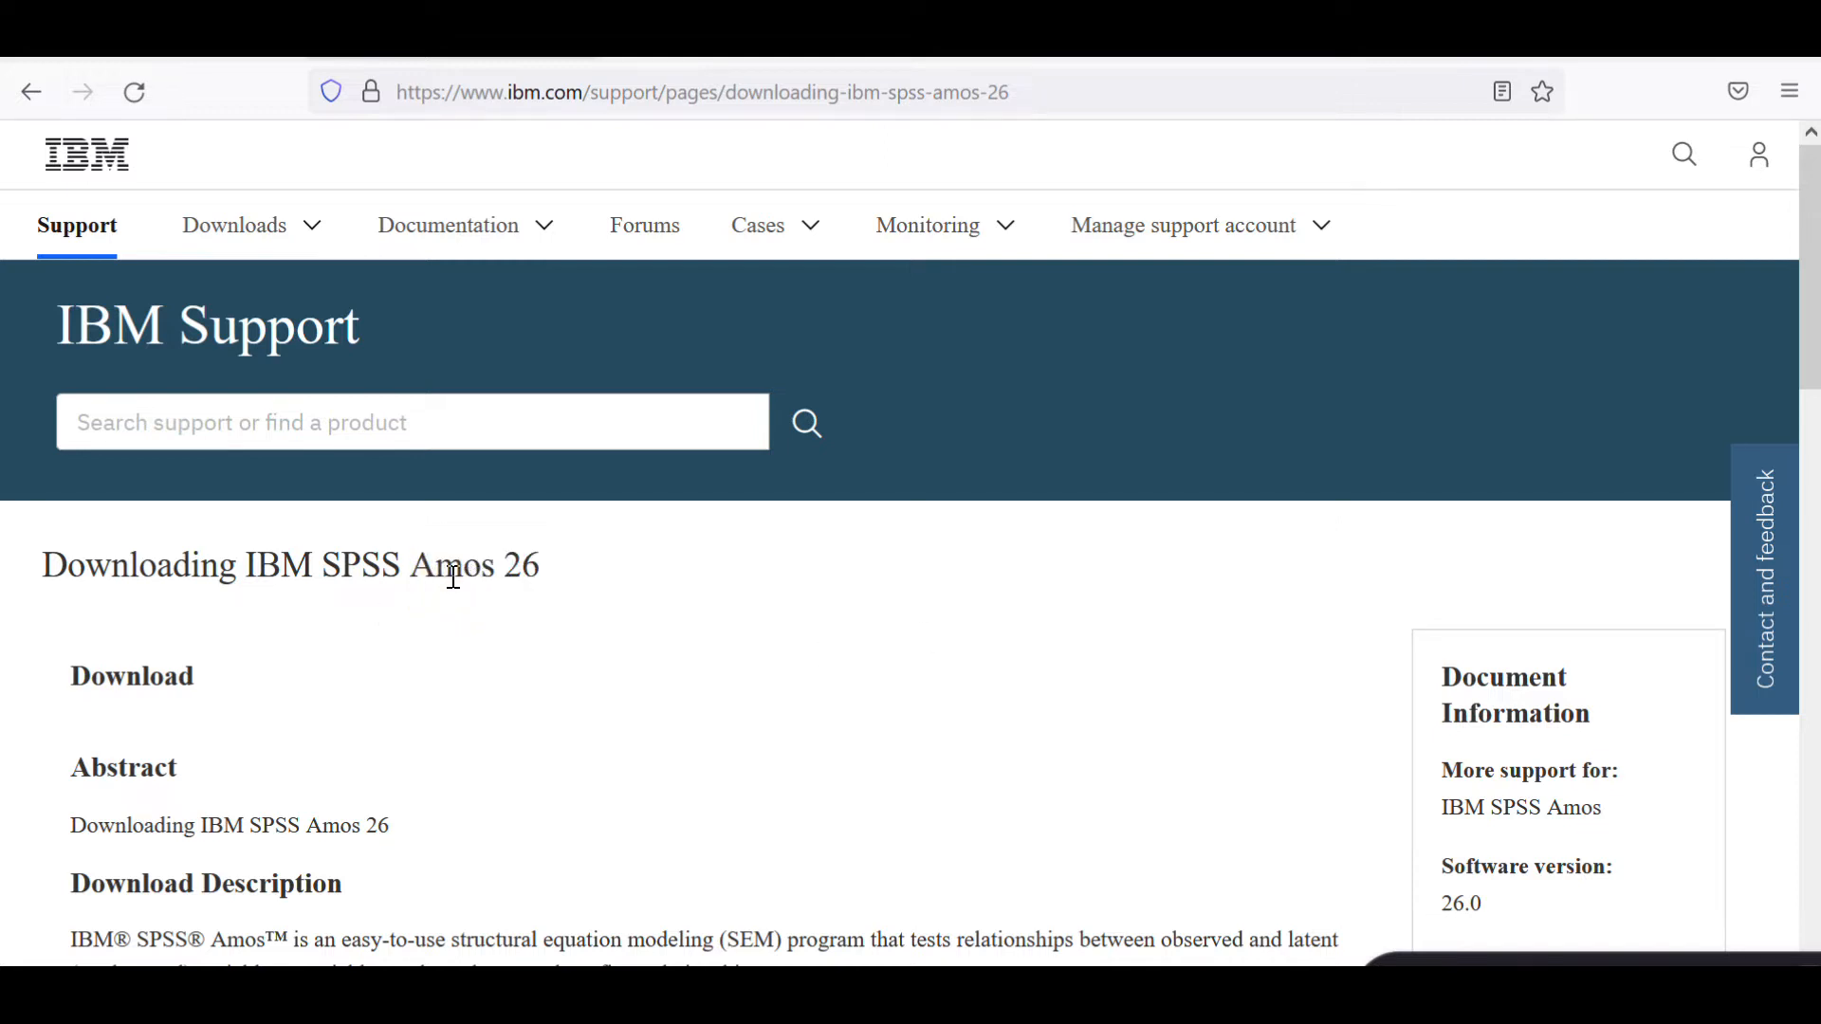
pyautogui.scroll(-2, 453, 578)
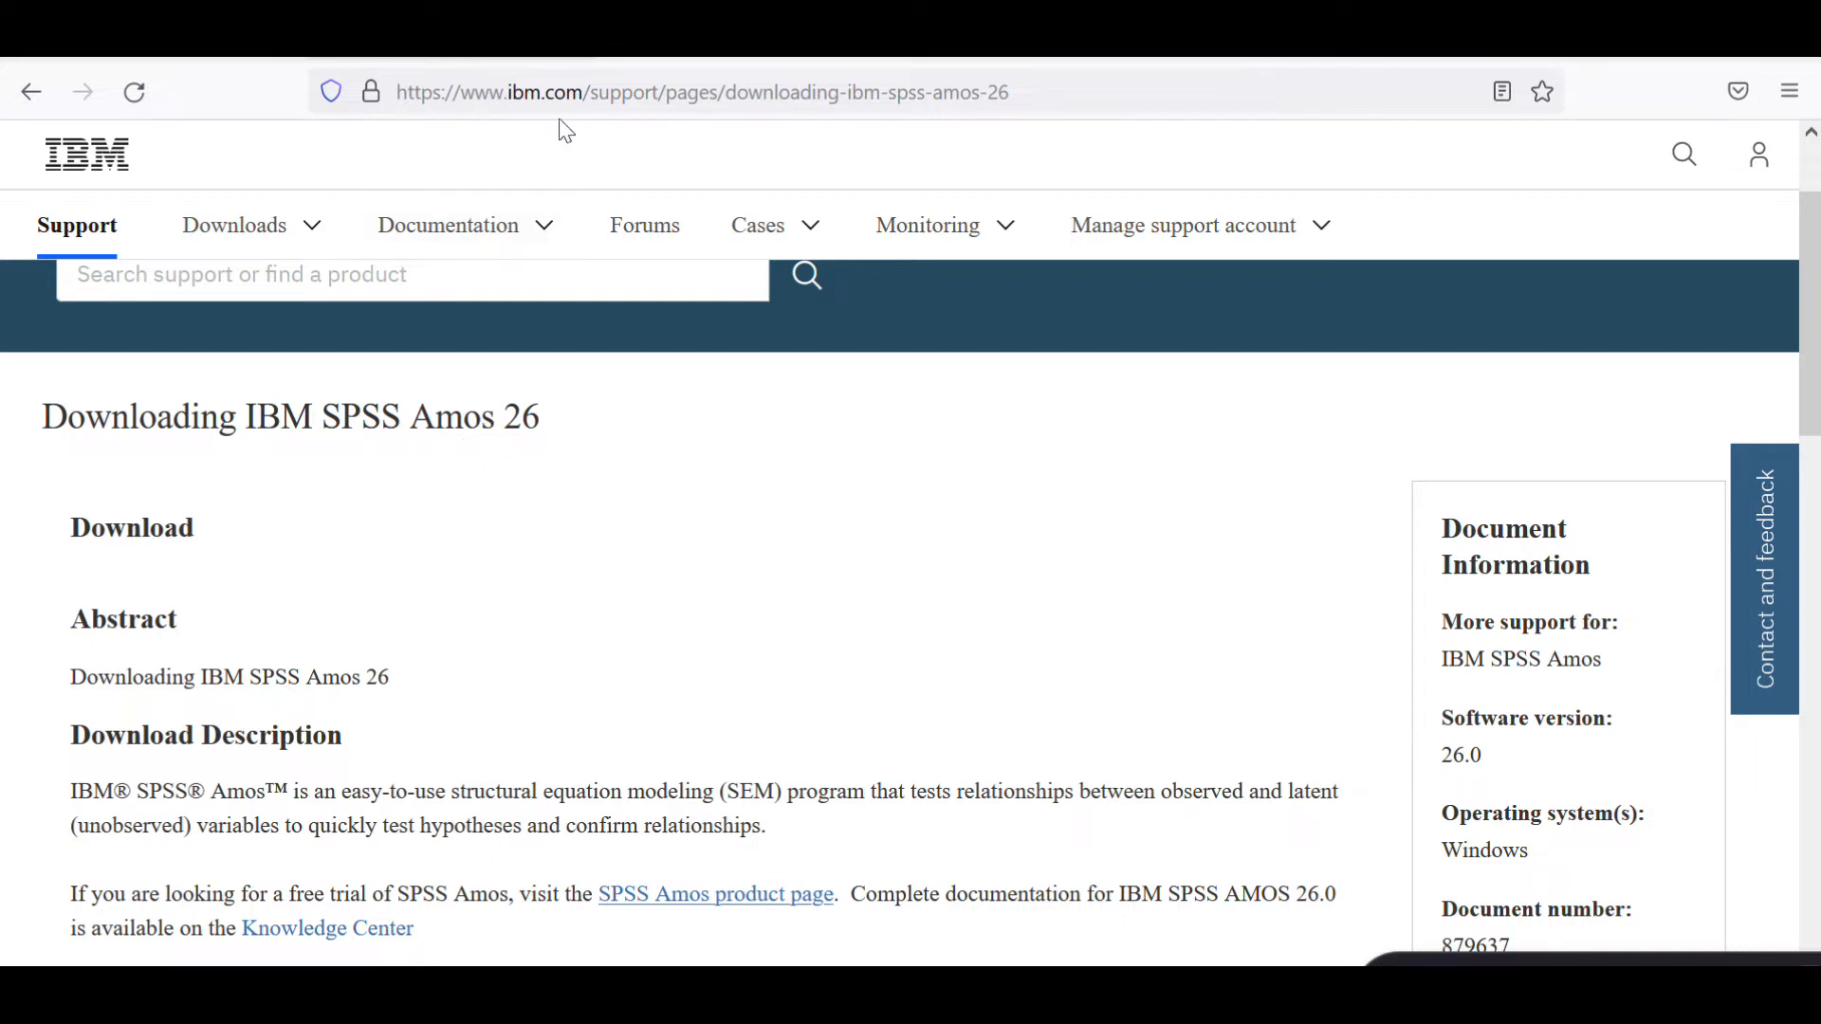
pyautogui.scroll(-2, 787, 596)
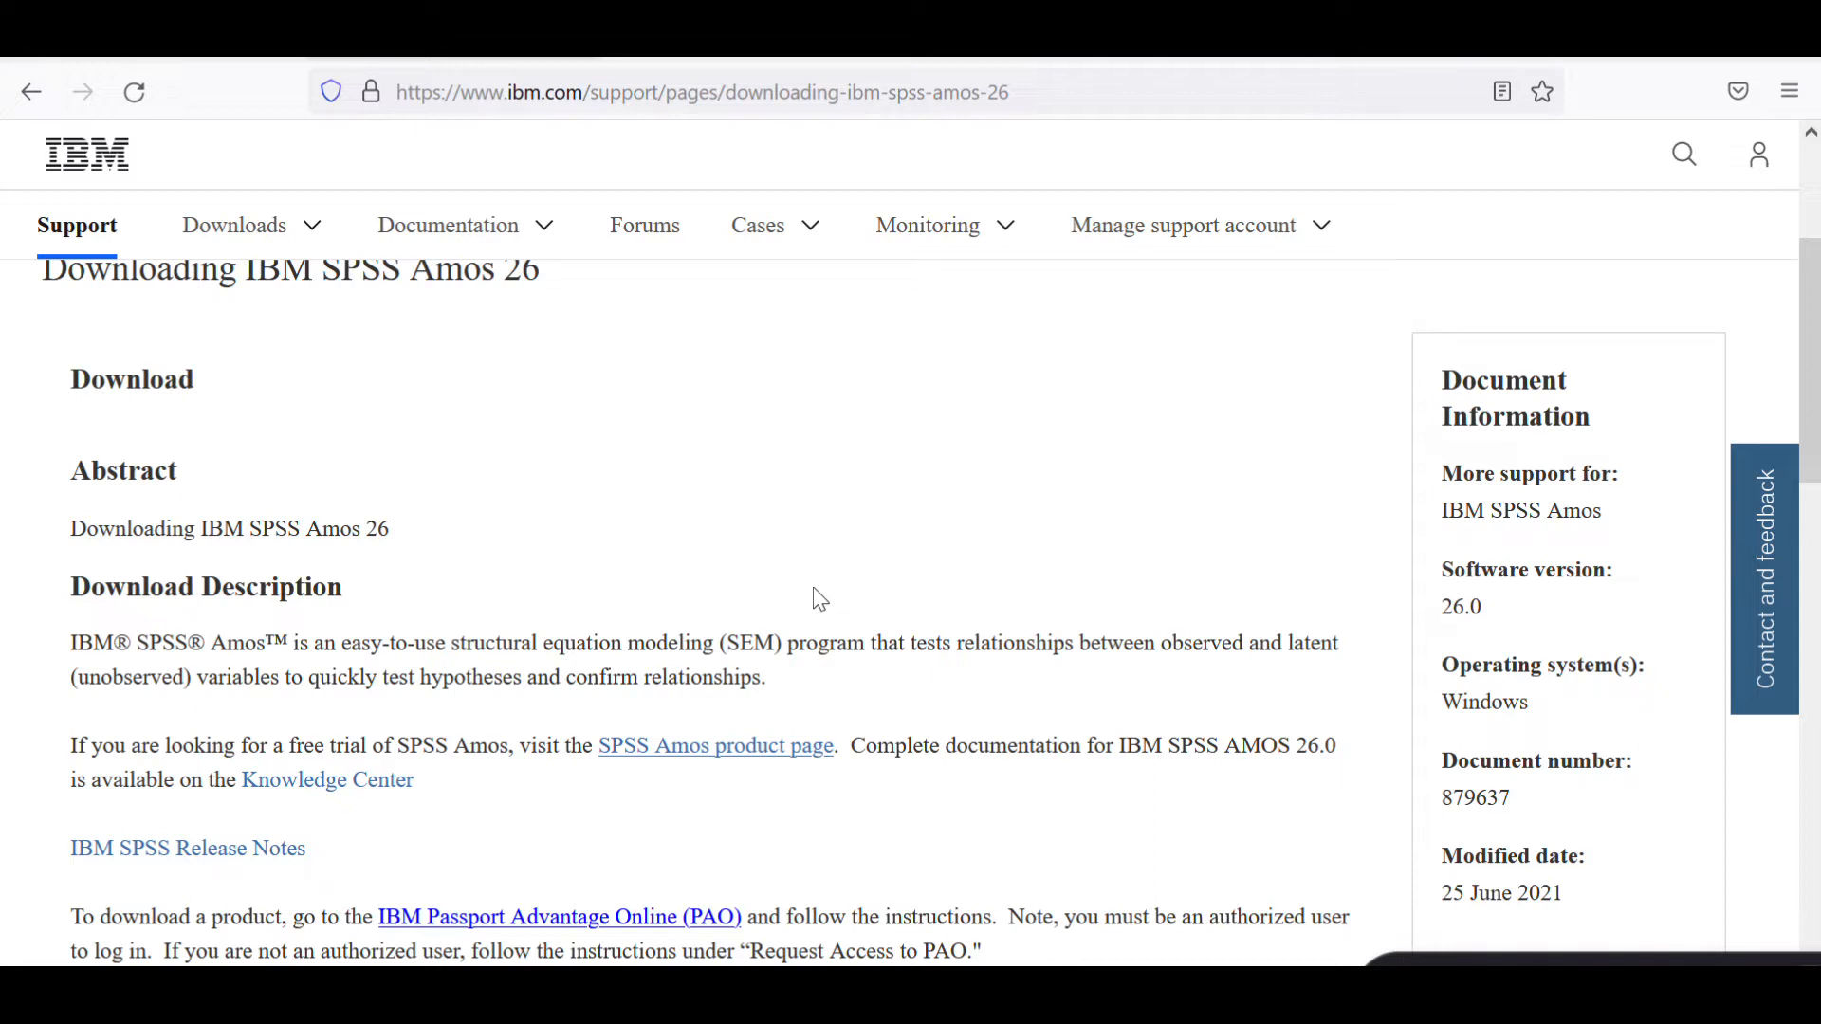
pyautogui.scroll(-5, 839, 560)
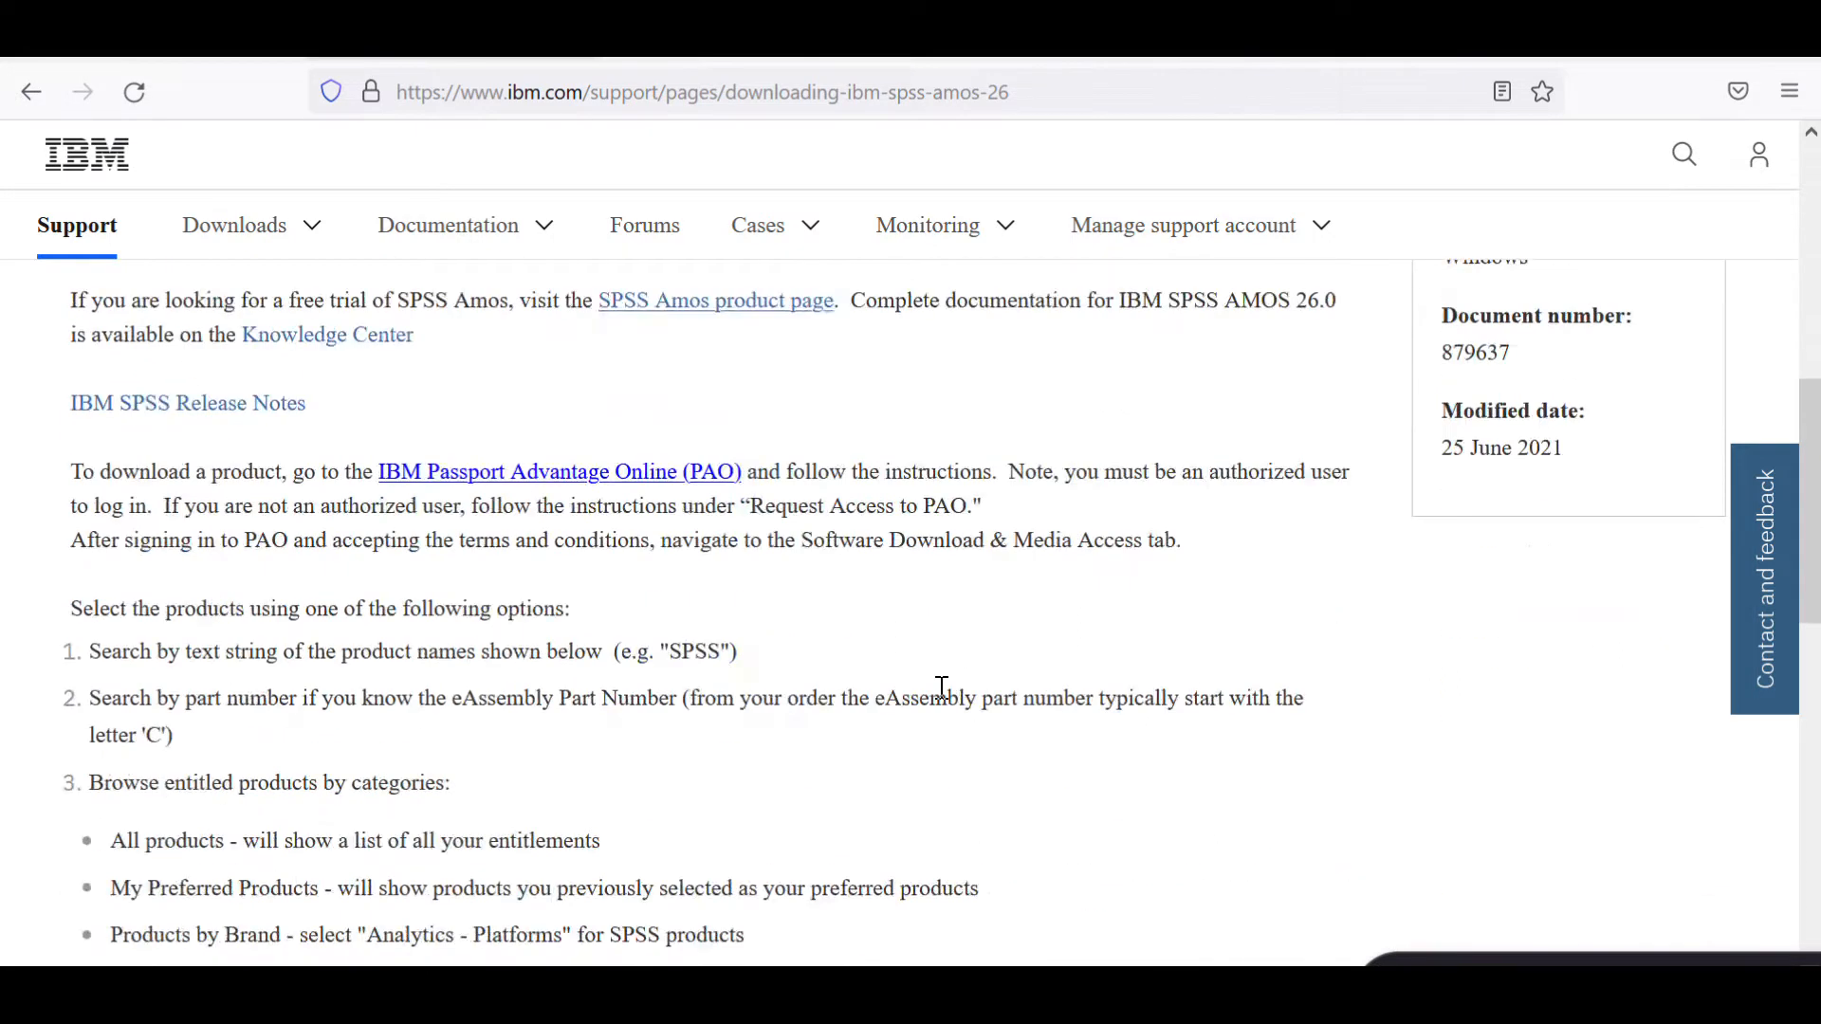
pyautogui.scroll(8, 880, 679)
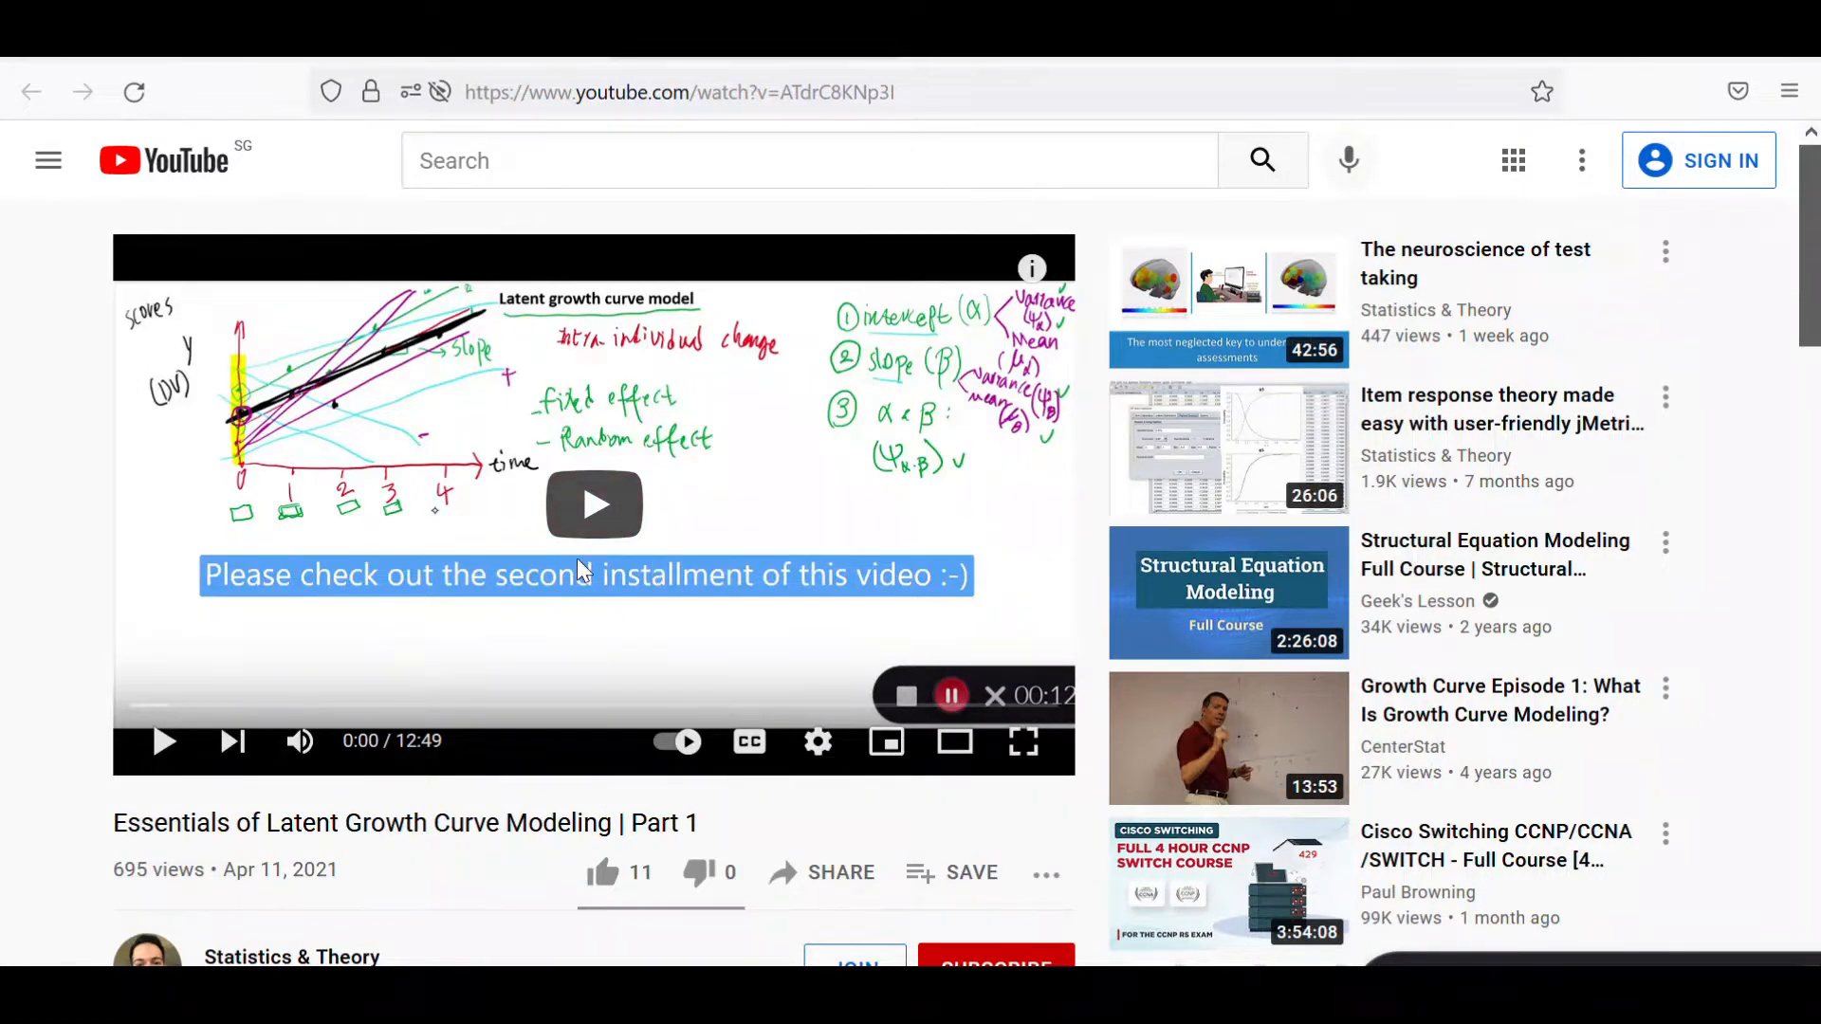
pyautogui.click(1053, 34)
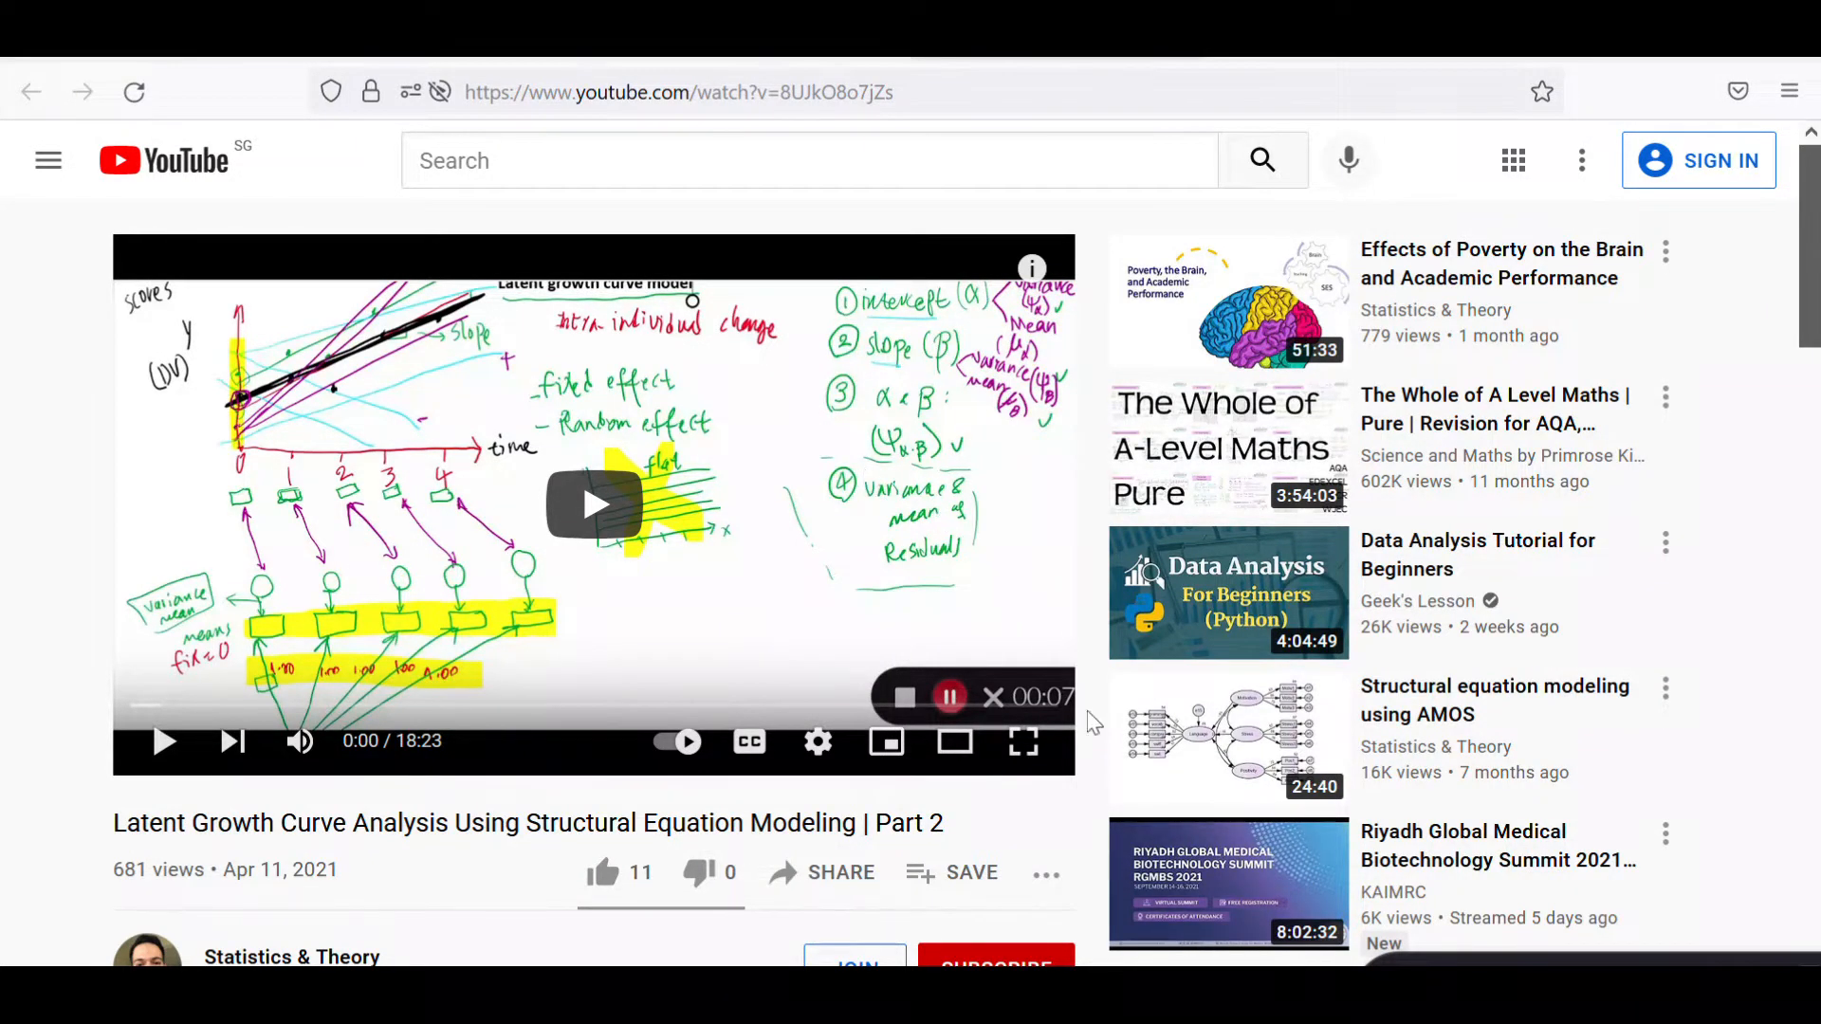
# Step: Switch to the Amos Graphics window with the growth curve path diagram and resize it to fill the screen width
pyautogui.moveTo(1217, 989)
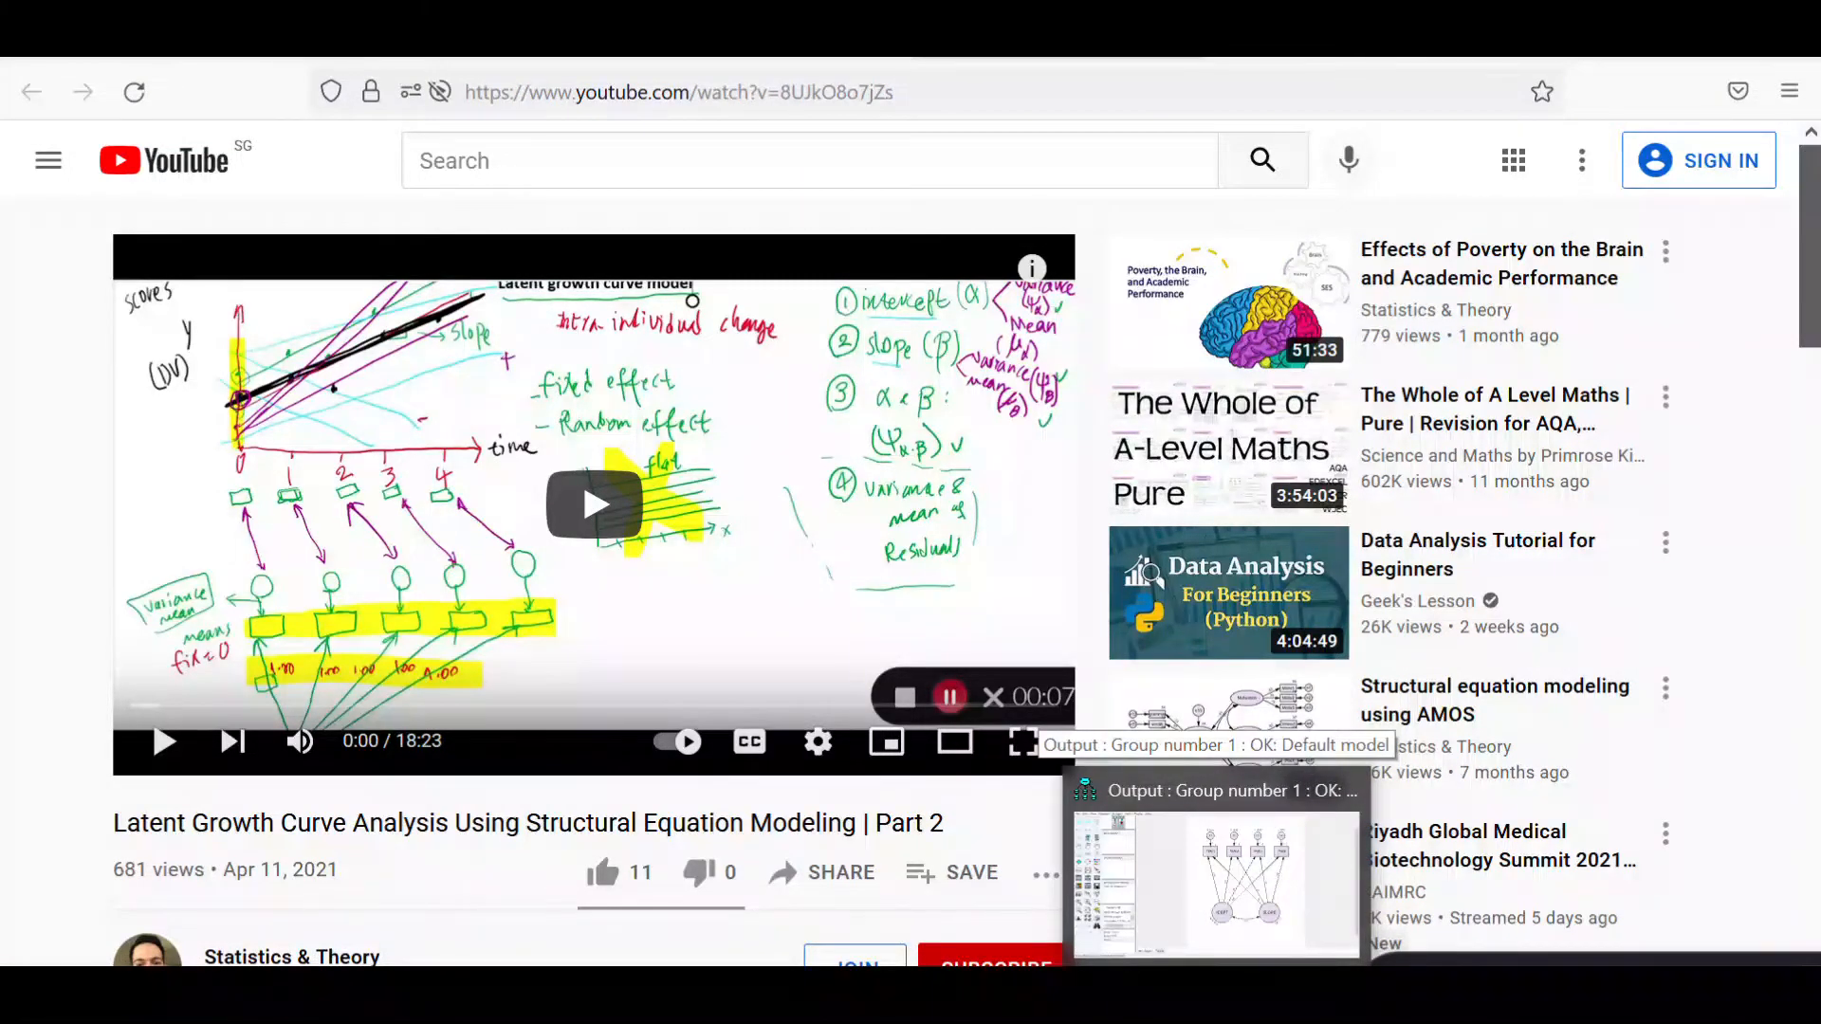
pyautogui.click(1217, 988)
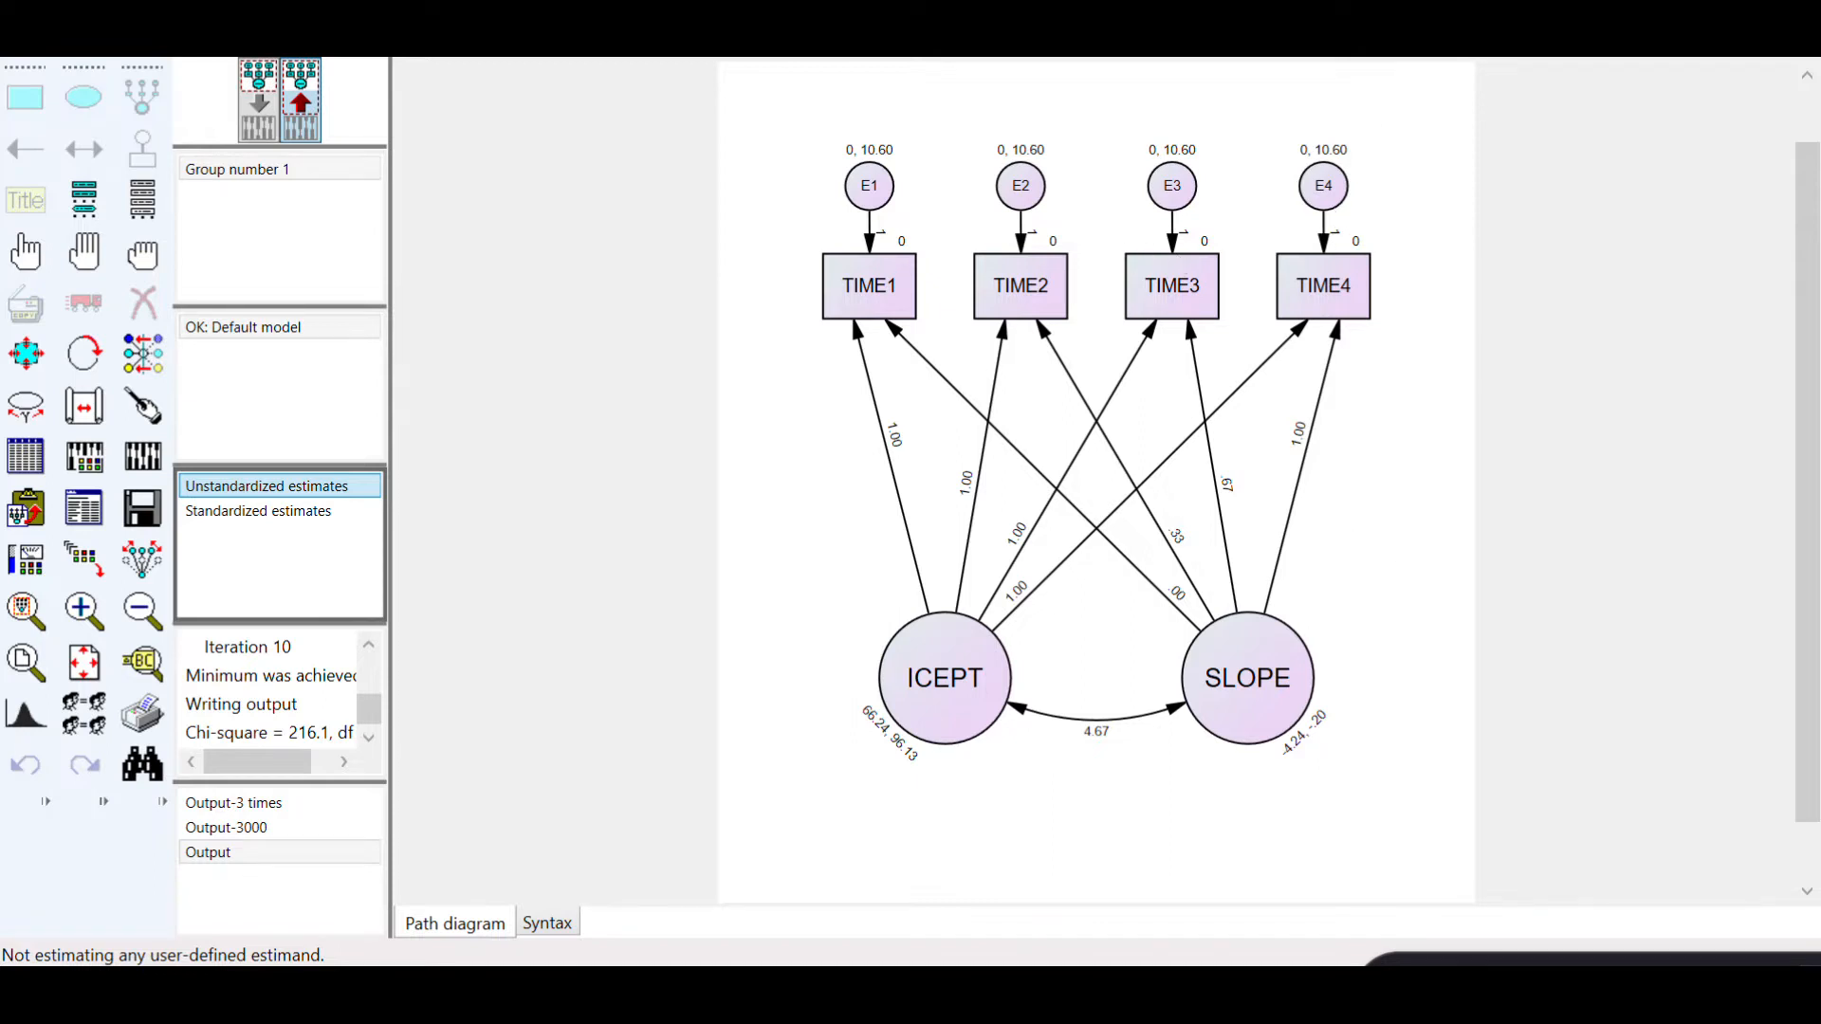
pyautogui.moveTo(1514, 13); pyautogui.dragTo(1444, 58)
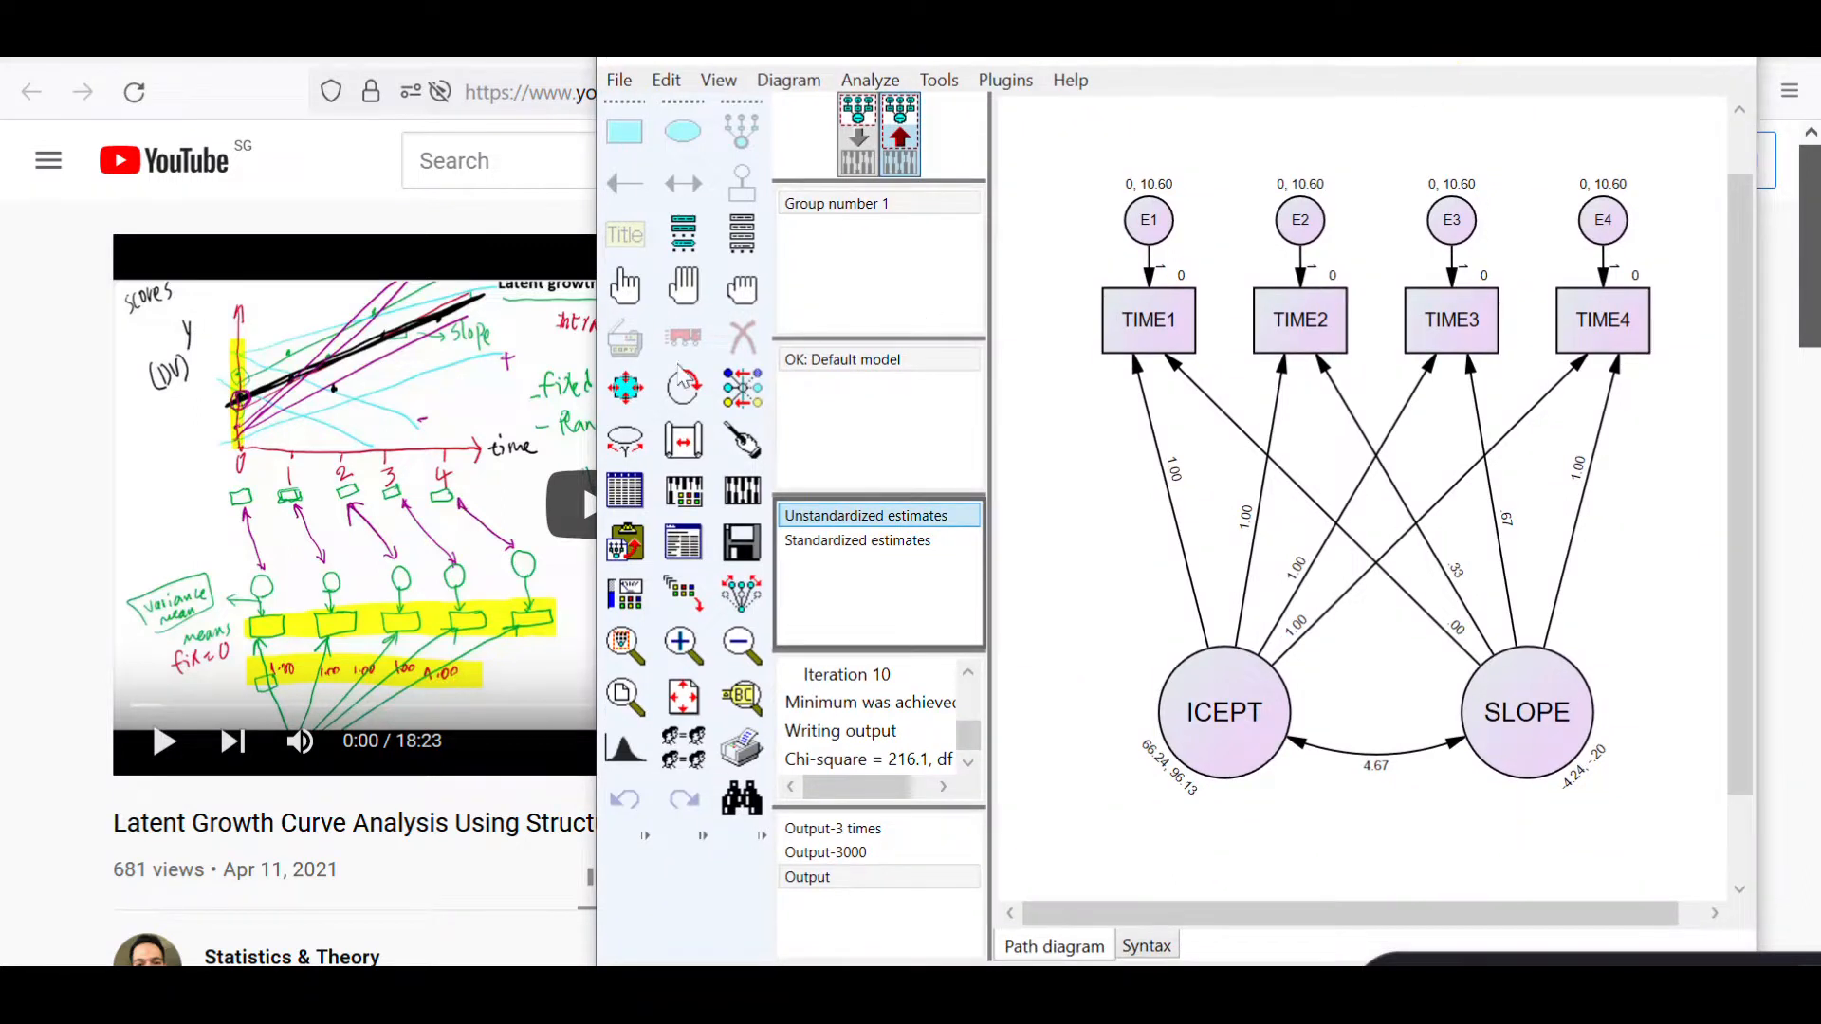
pyautogui.moveTo(596, 372); pyautogui.dragTo(2, 372)
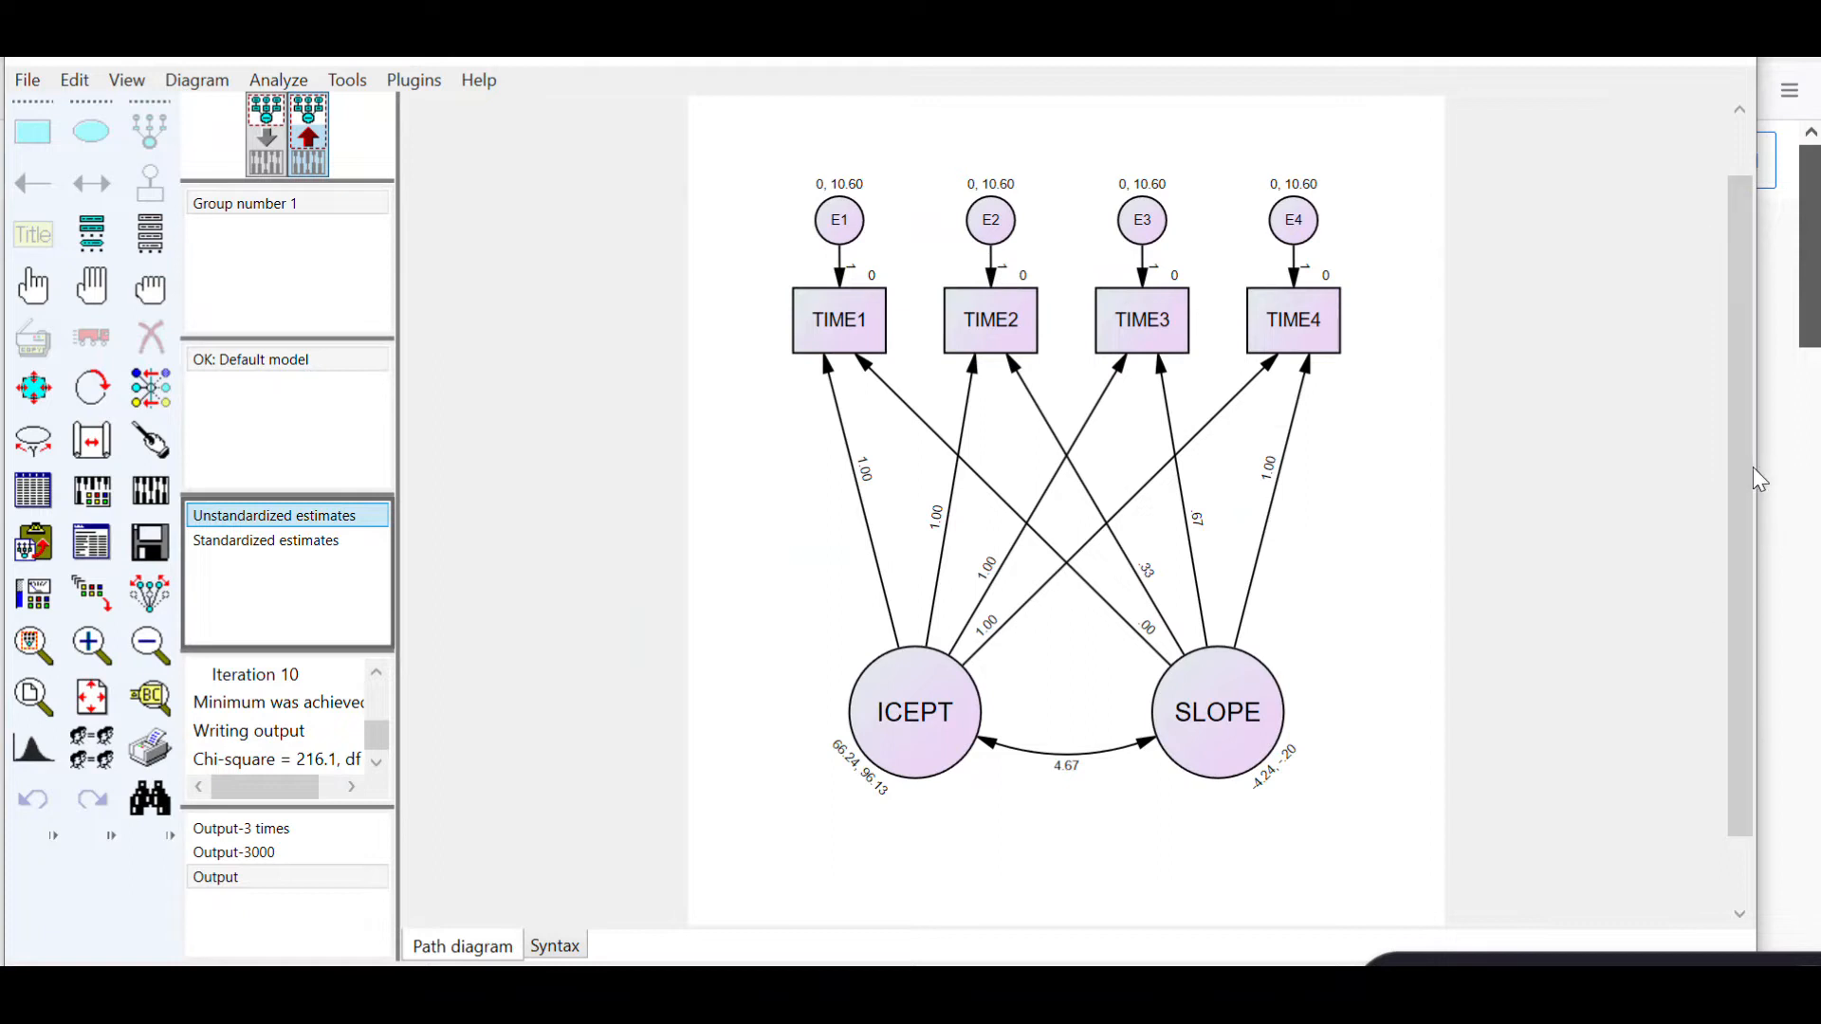
pyautogui.moveTo(1751, 473); pyautogui.dragTo(1812, 448)
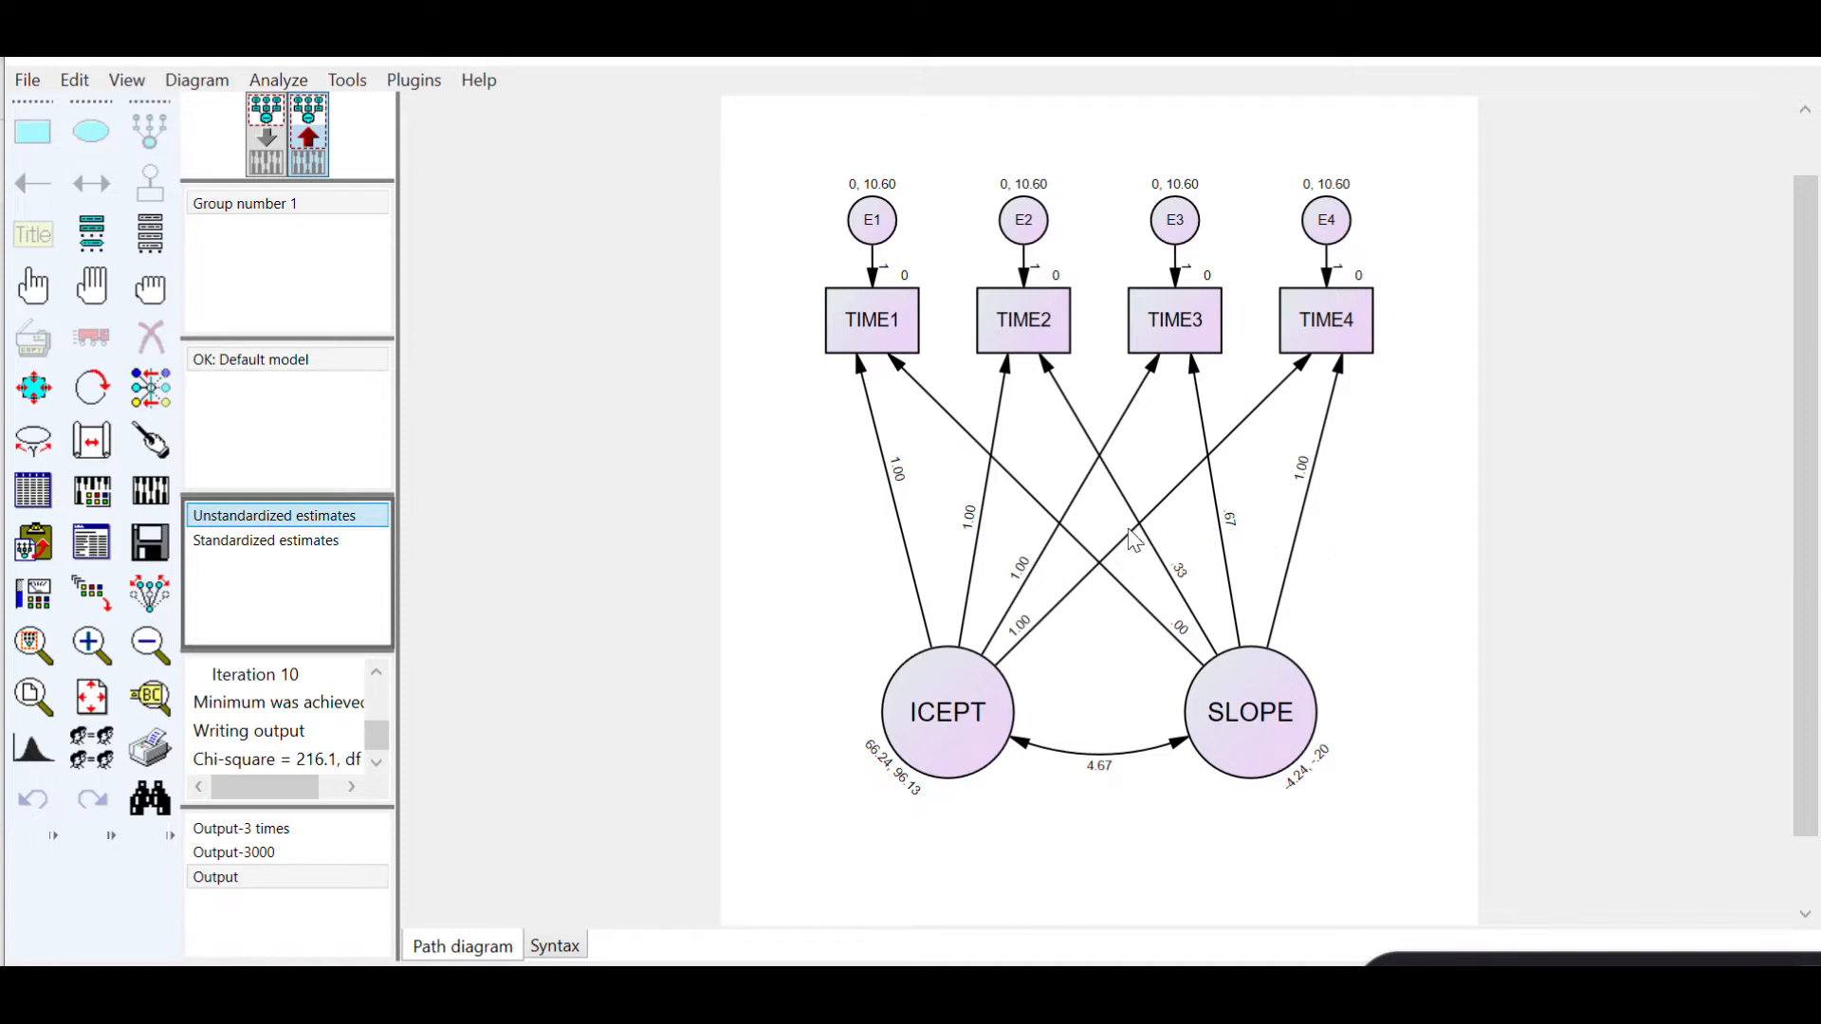
# Step: Start a new blank path diagram and adjust the Amos window to fit the screen
pyautogui.click(28, 81)
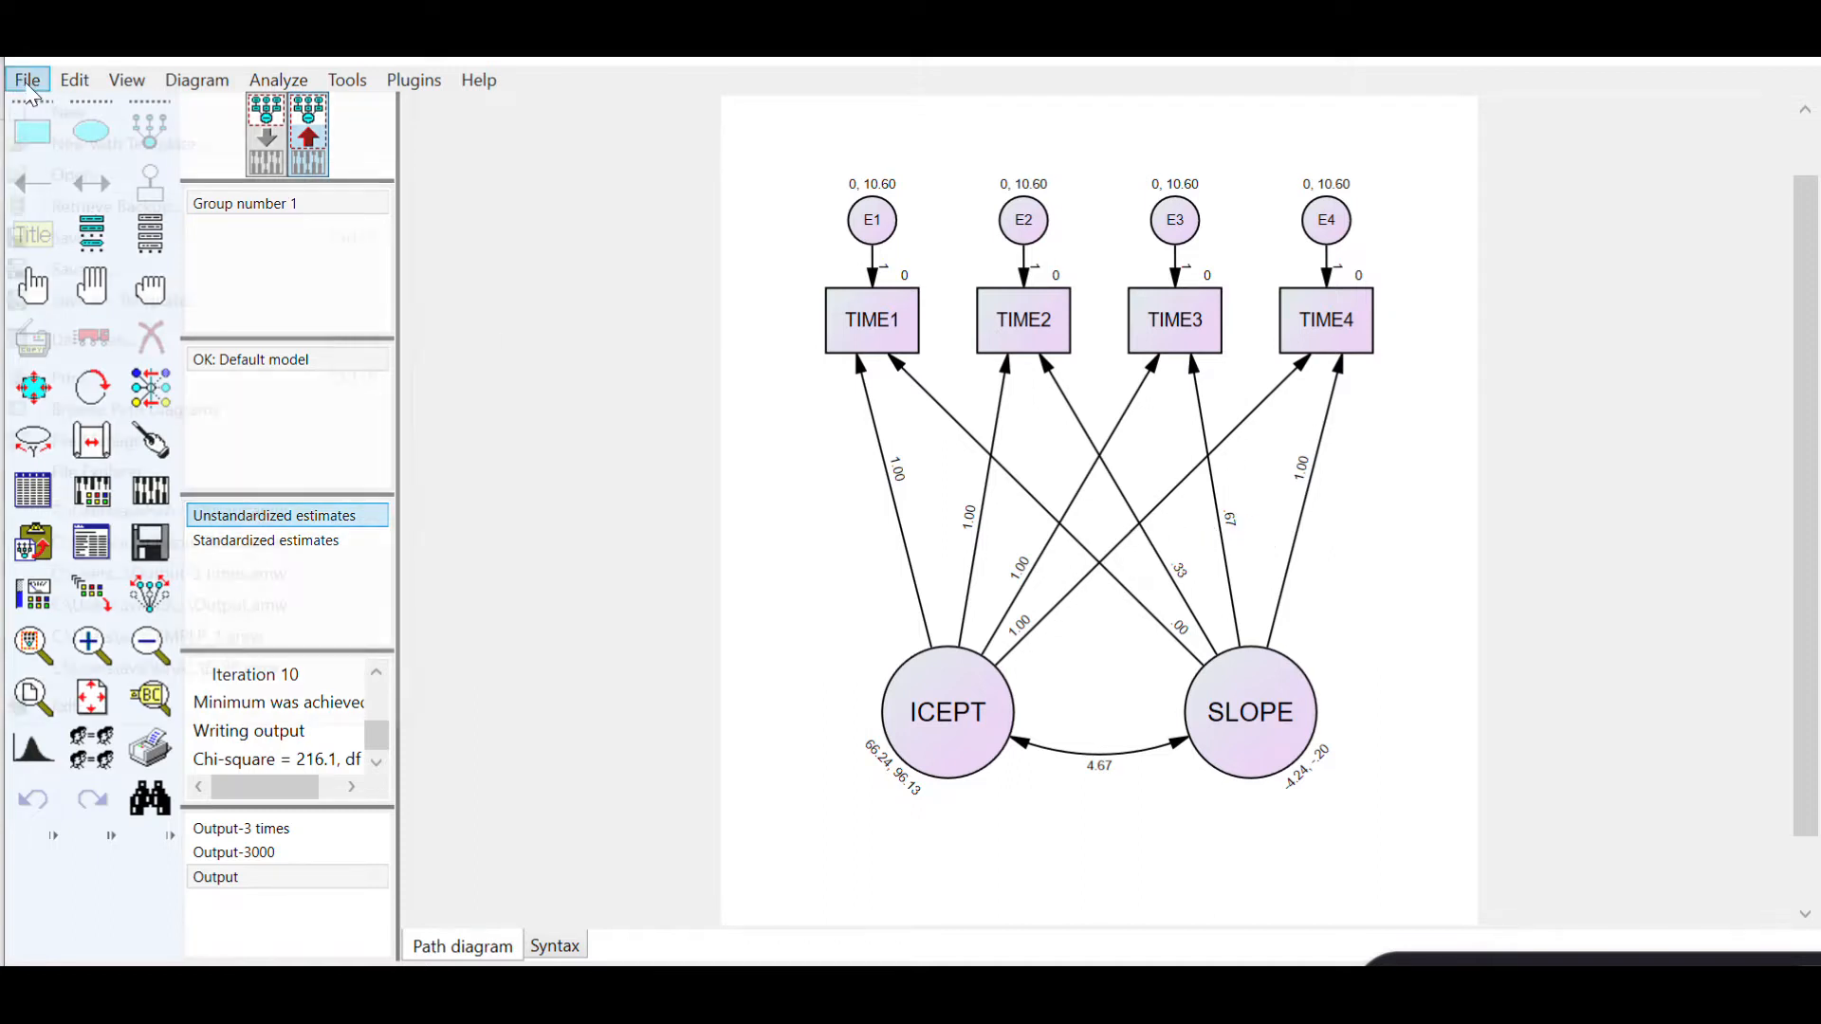
pyautogui.click(58, 112)
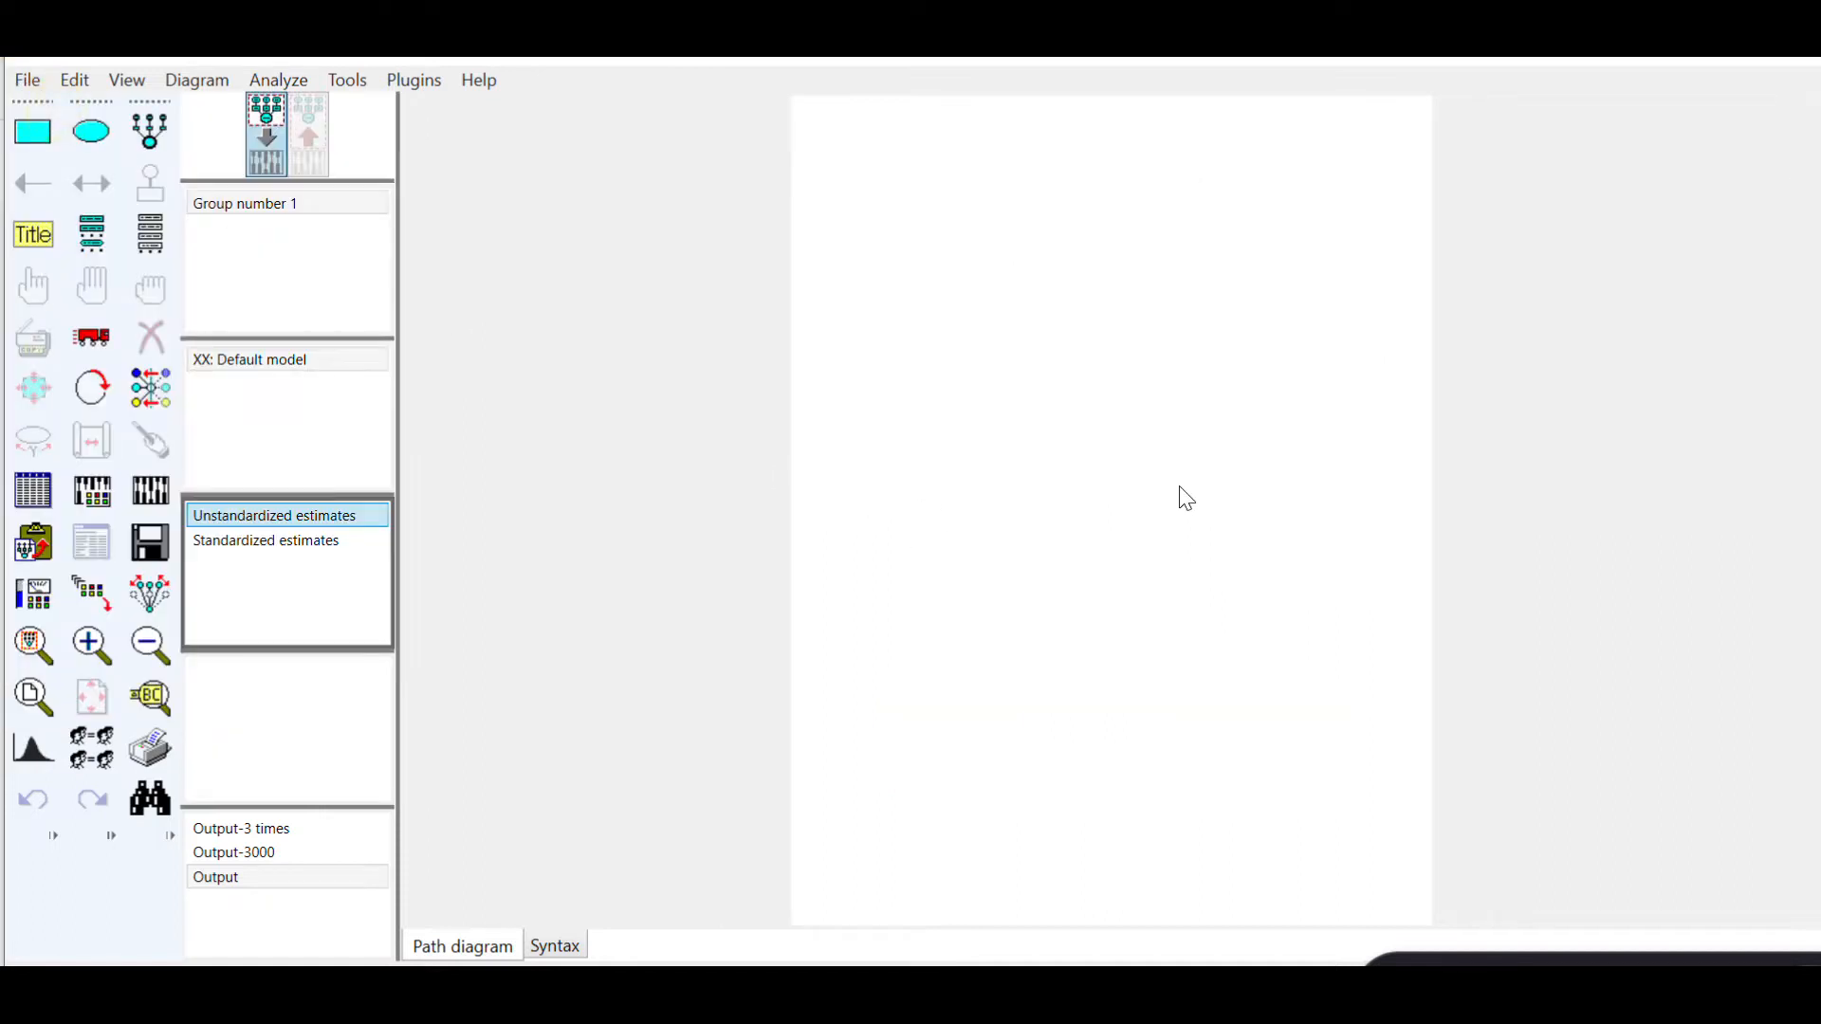
pyautogui.moveTo(1804, 422); pyautogui.dragTo(1808, 458)
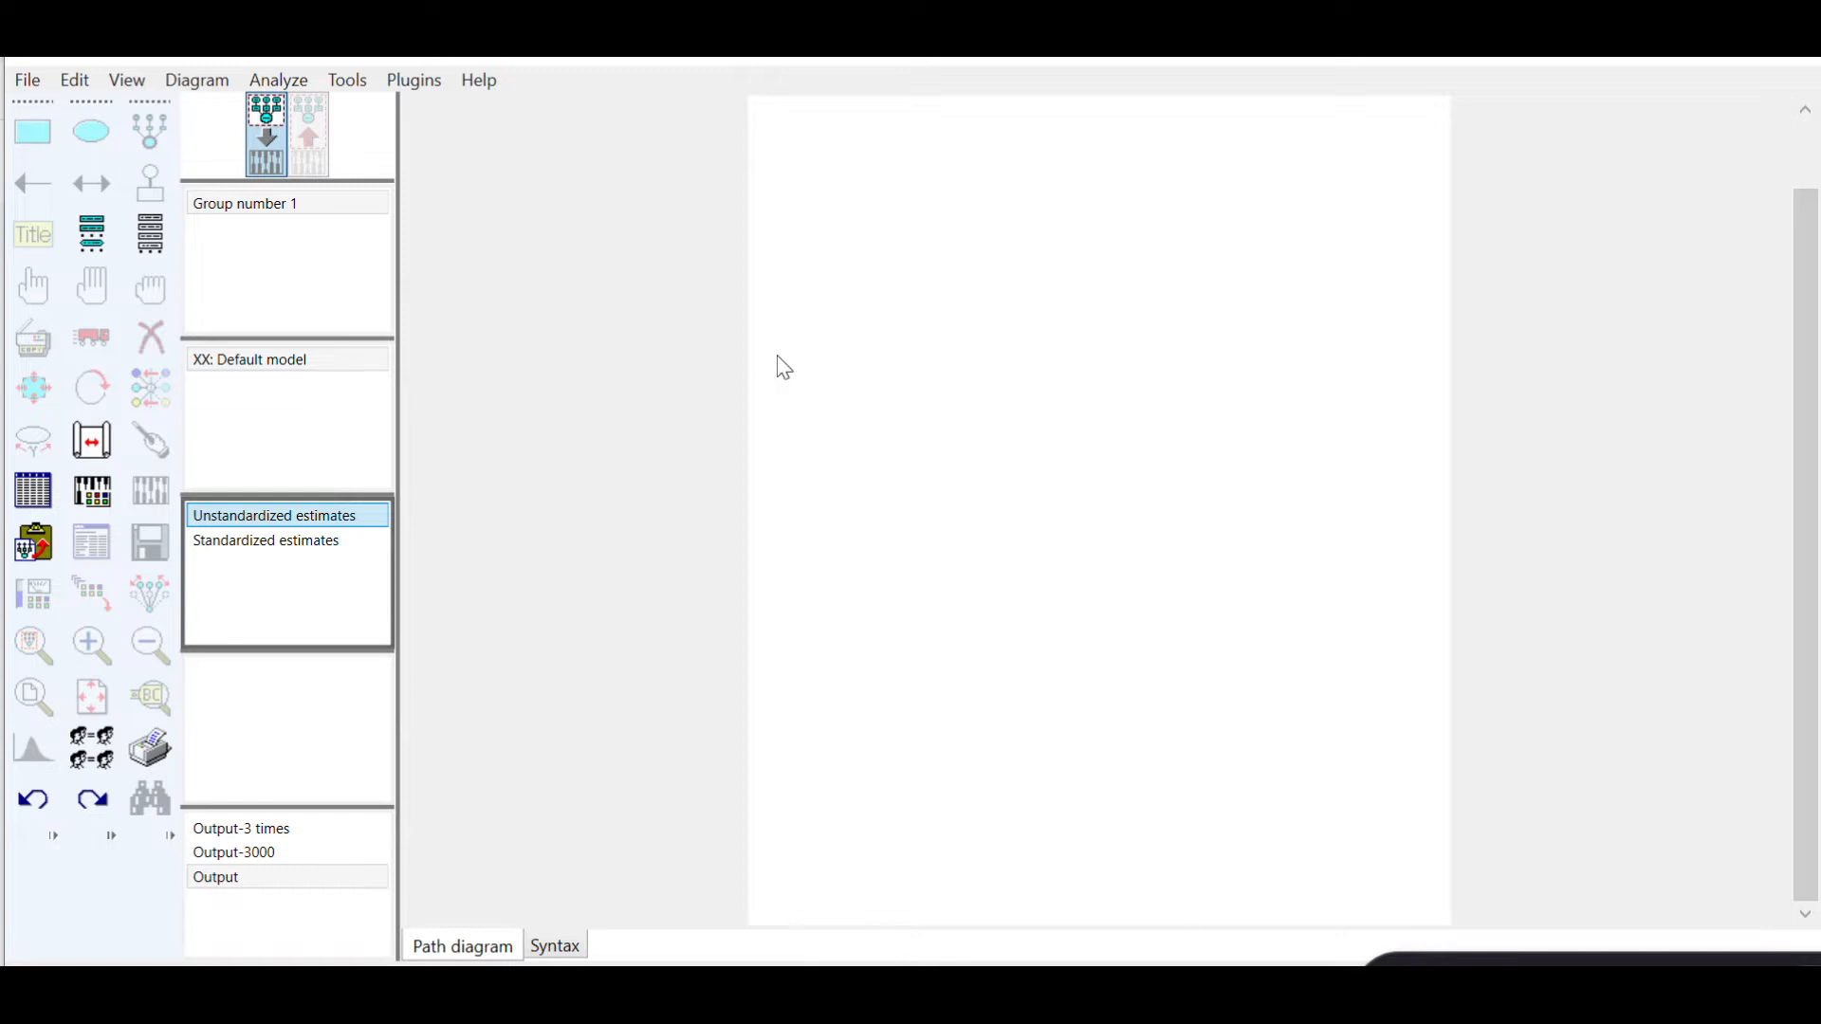
# Step: Switch to the SPSS data file and examine the names and labels of variables i1 to i4
pyautogui.click(1162, 988)
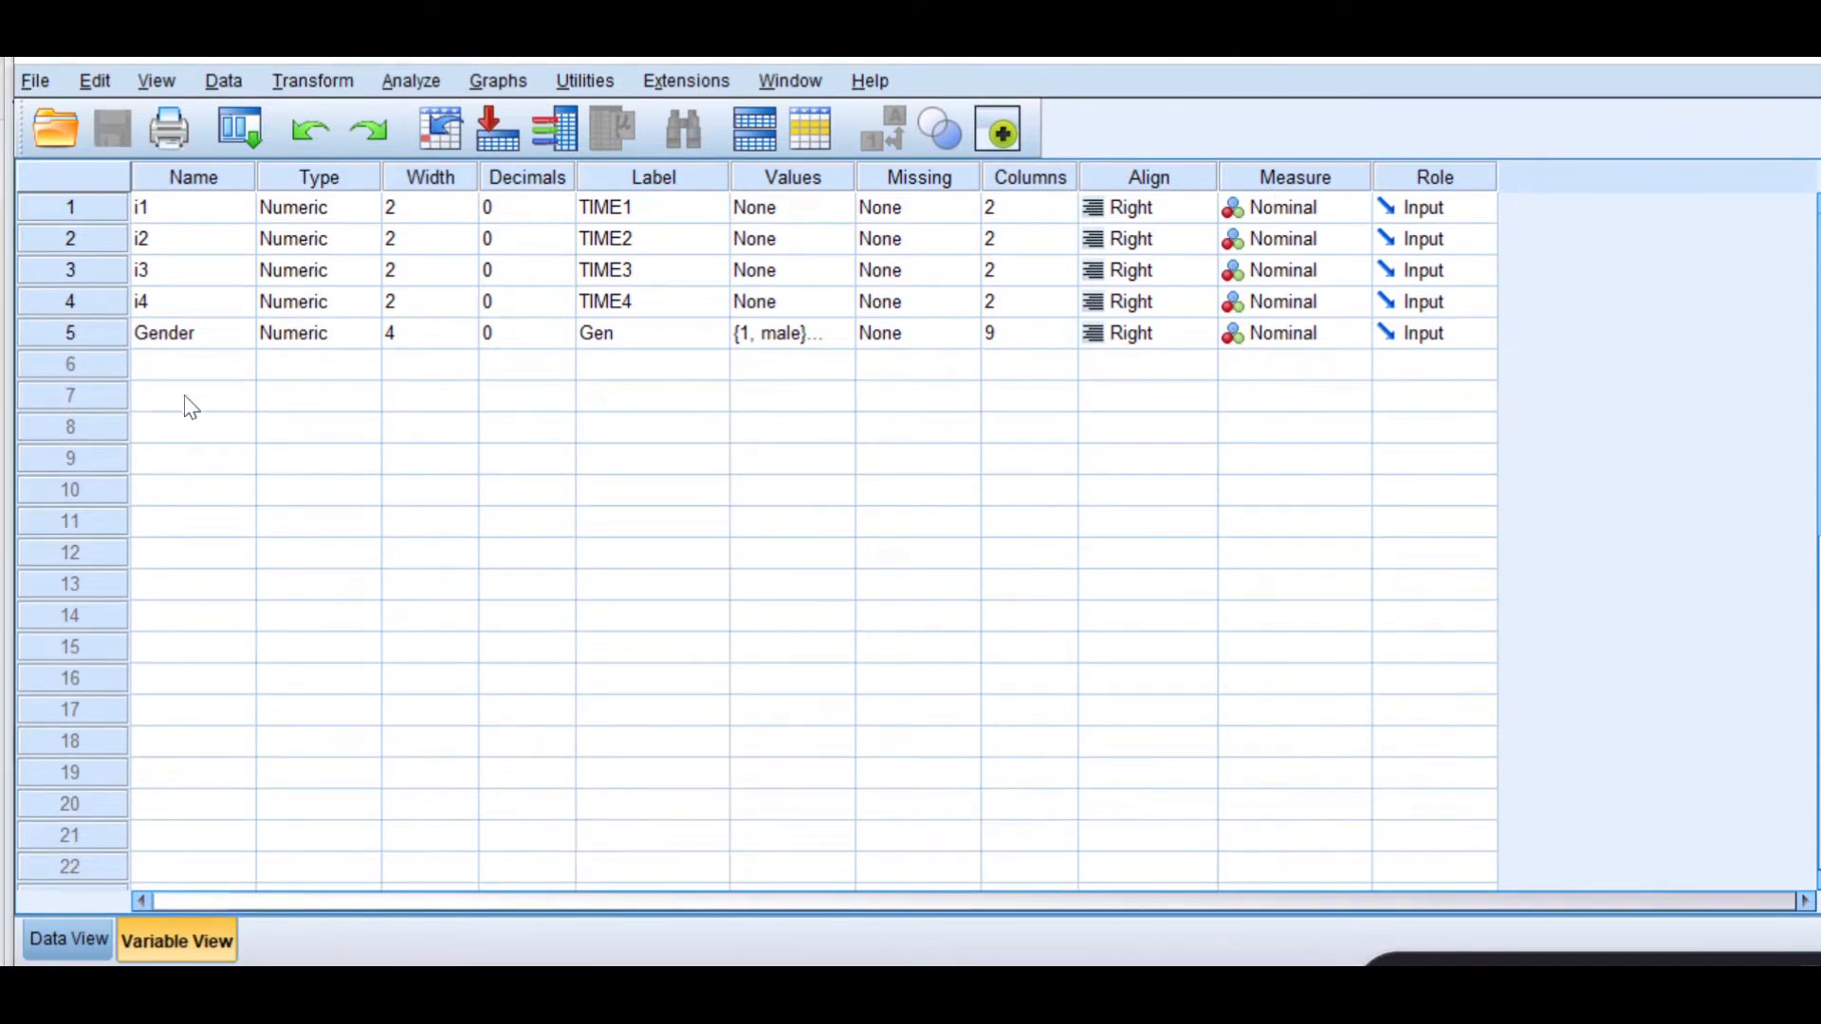
pyautogui.click(172, 218)
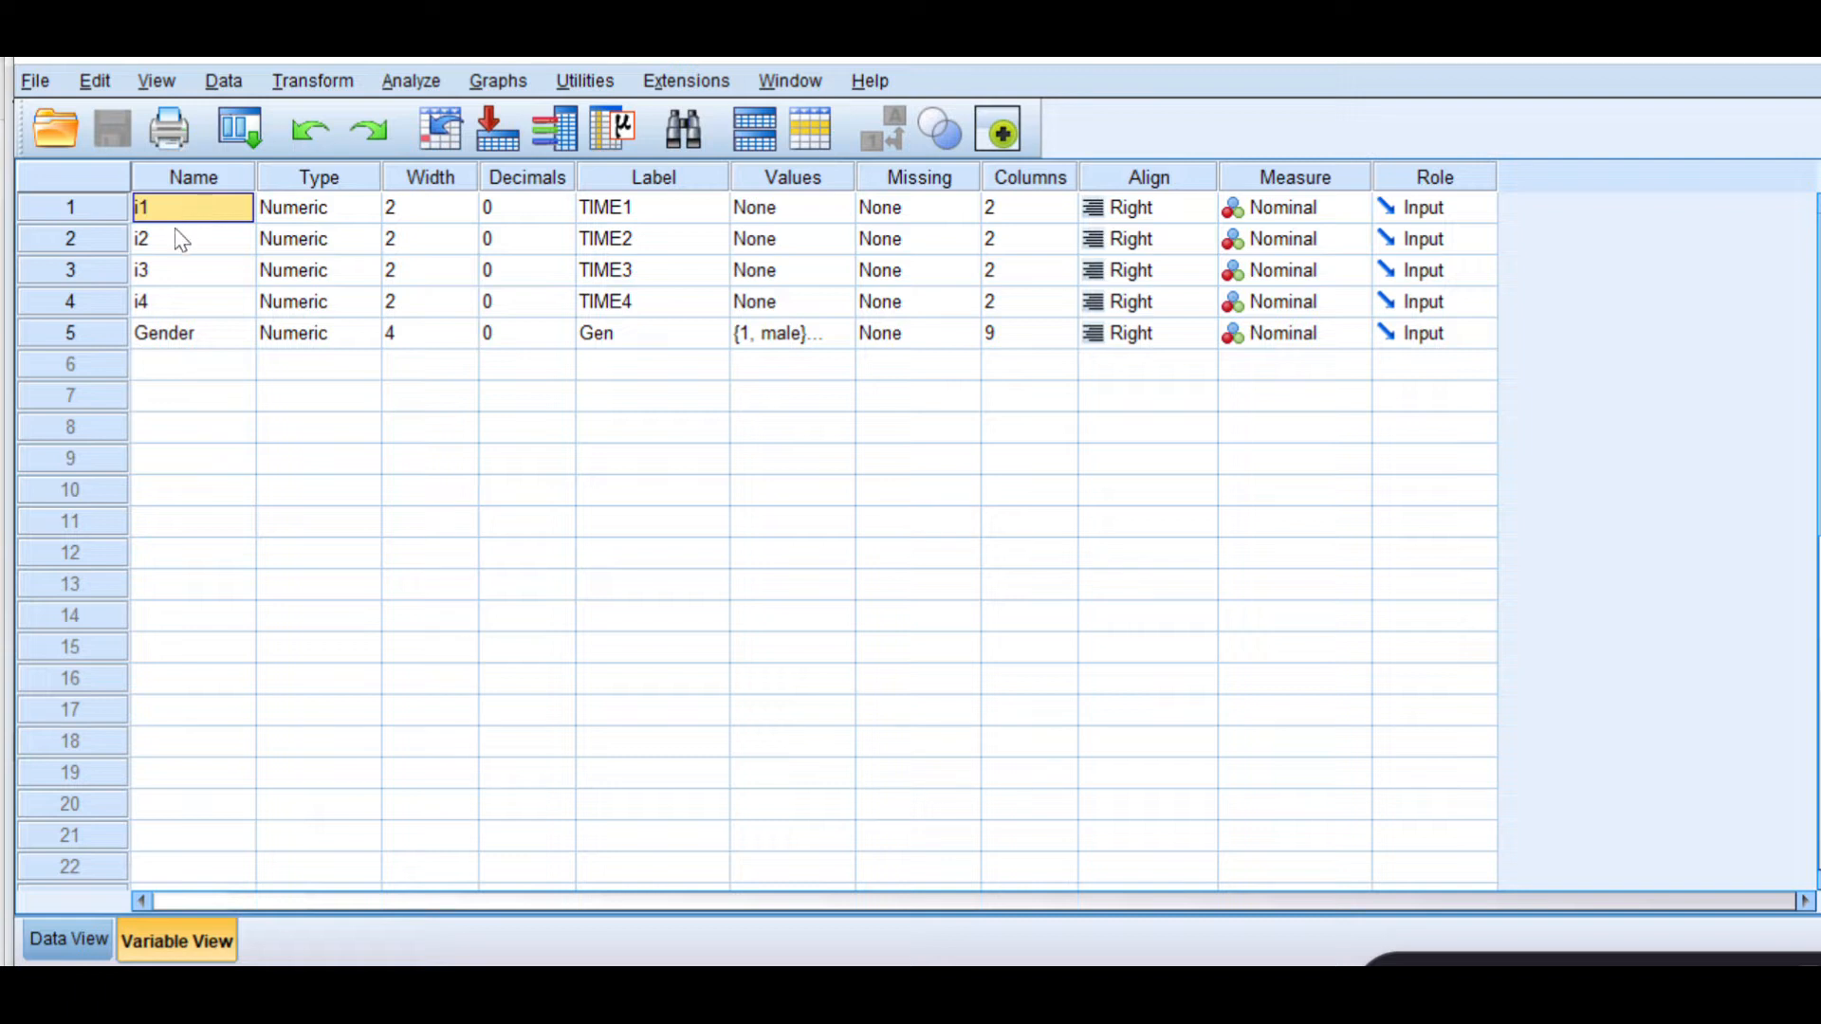
pyautogui.click(180, 242)
pyautogui.click(183, 275)
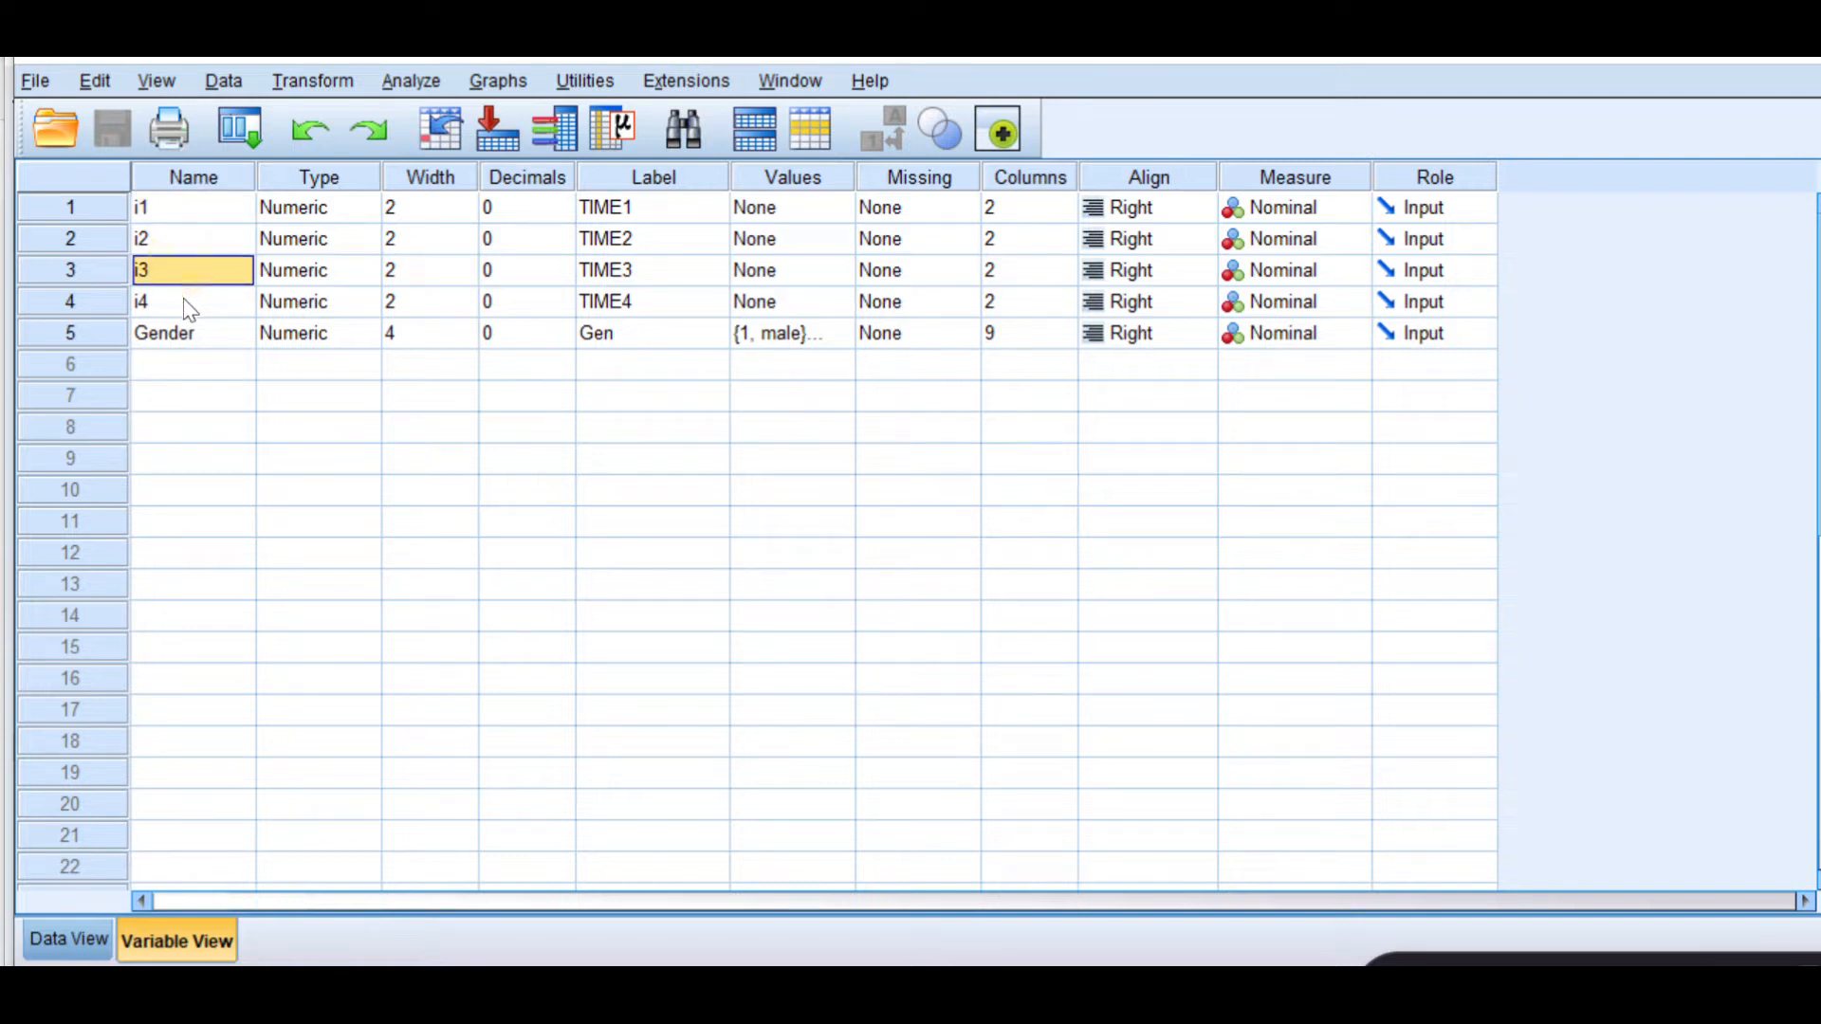
pyautogui.click(186, 303)
pyautogui.moveTo(691, 211); pyautogui.dragTo(700, 303)
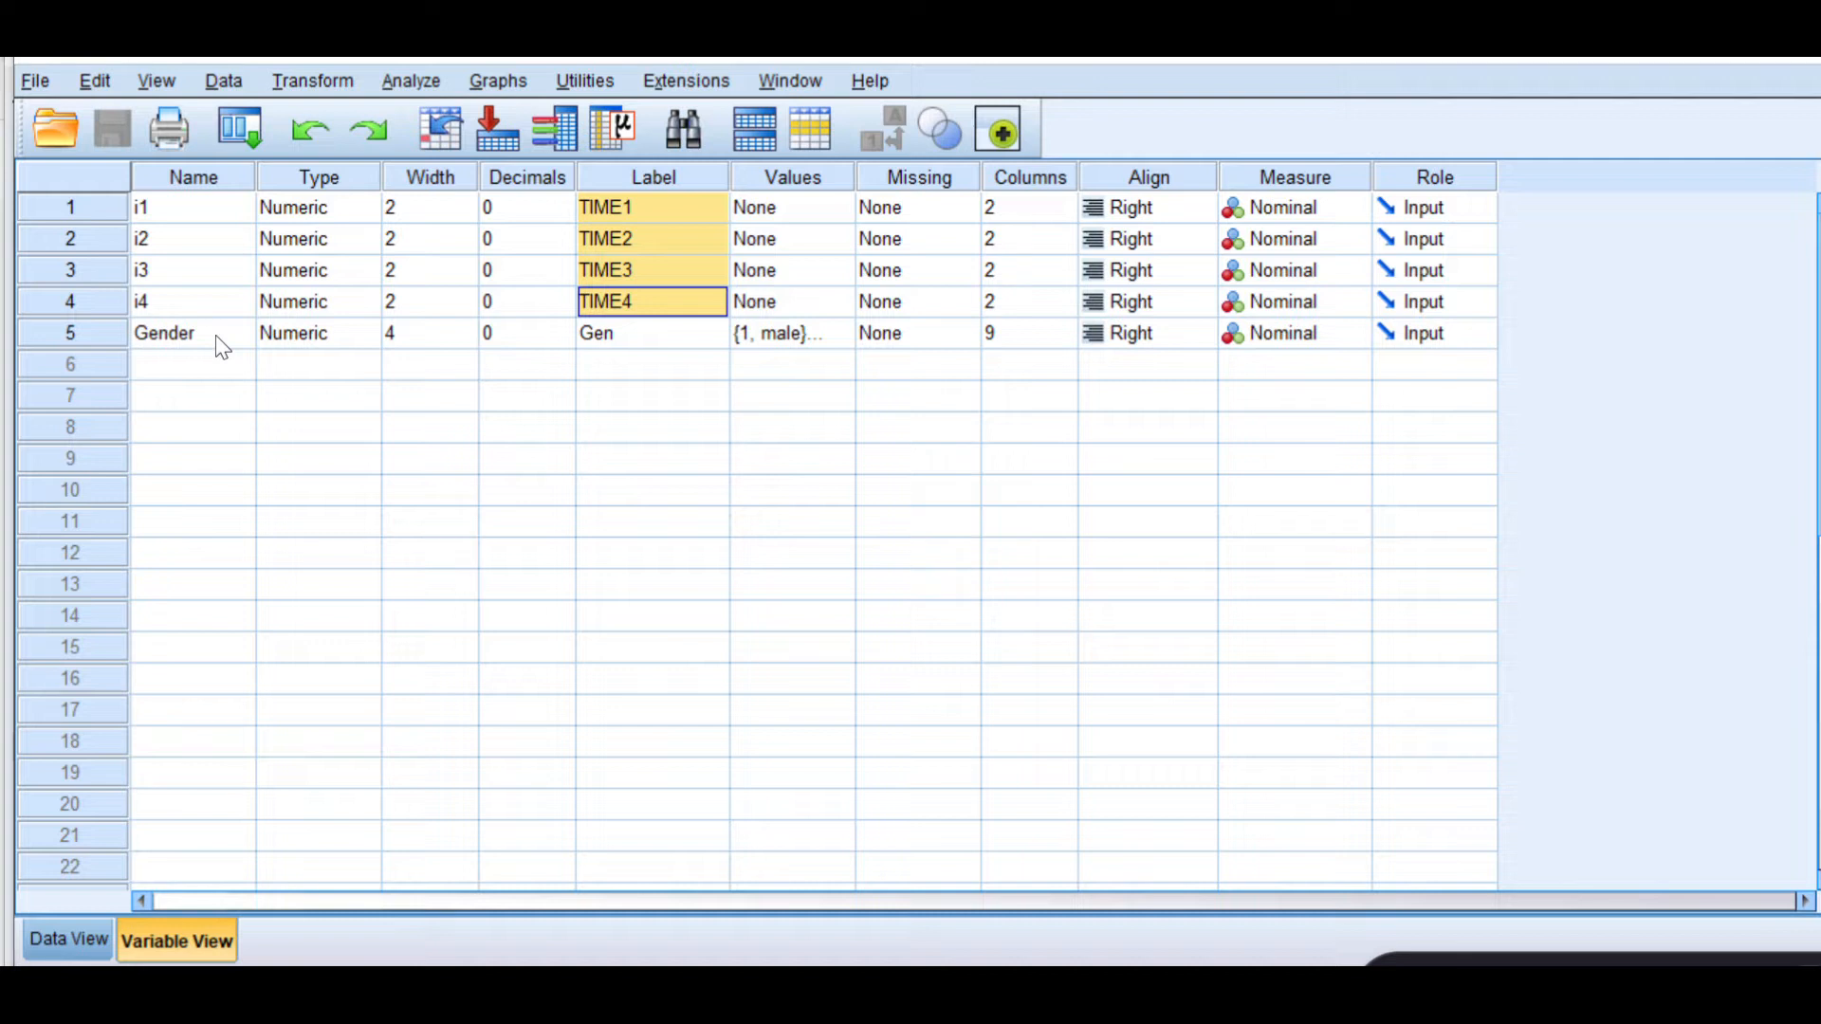
# Step: Inspect the SPSS data values for i1 to i4 and Gender through the last case, and return to Amos
pyautogui.click(66, 944)
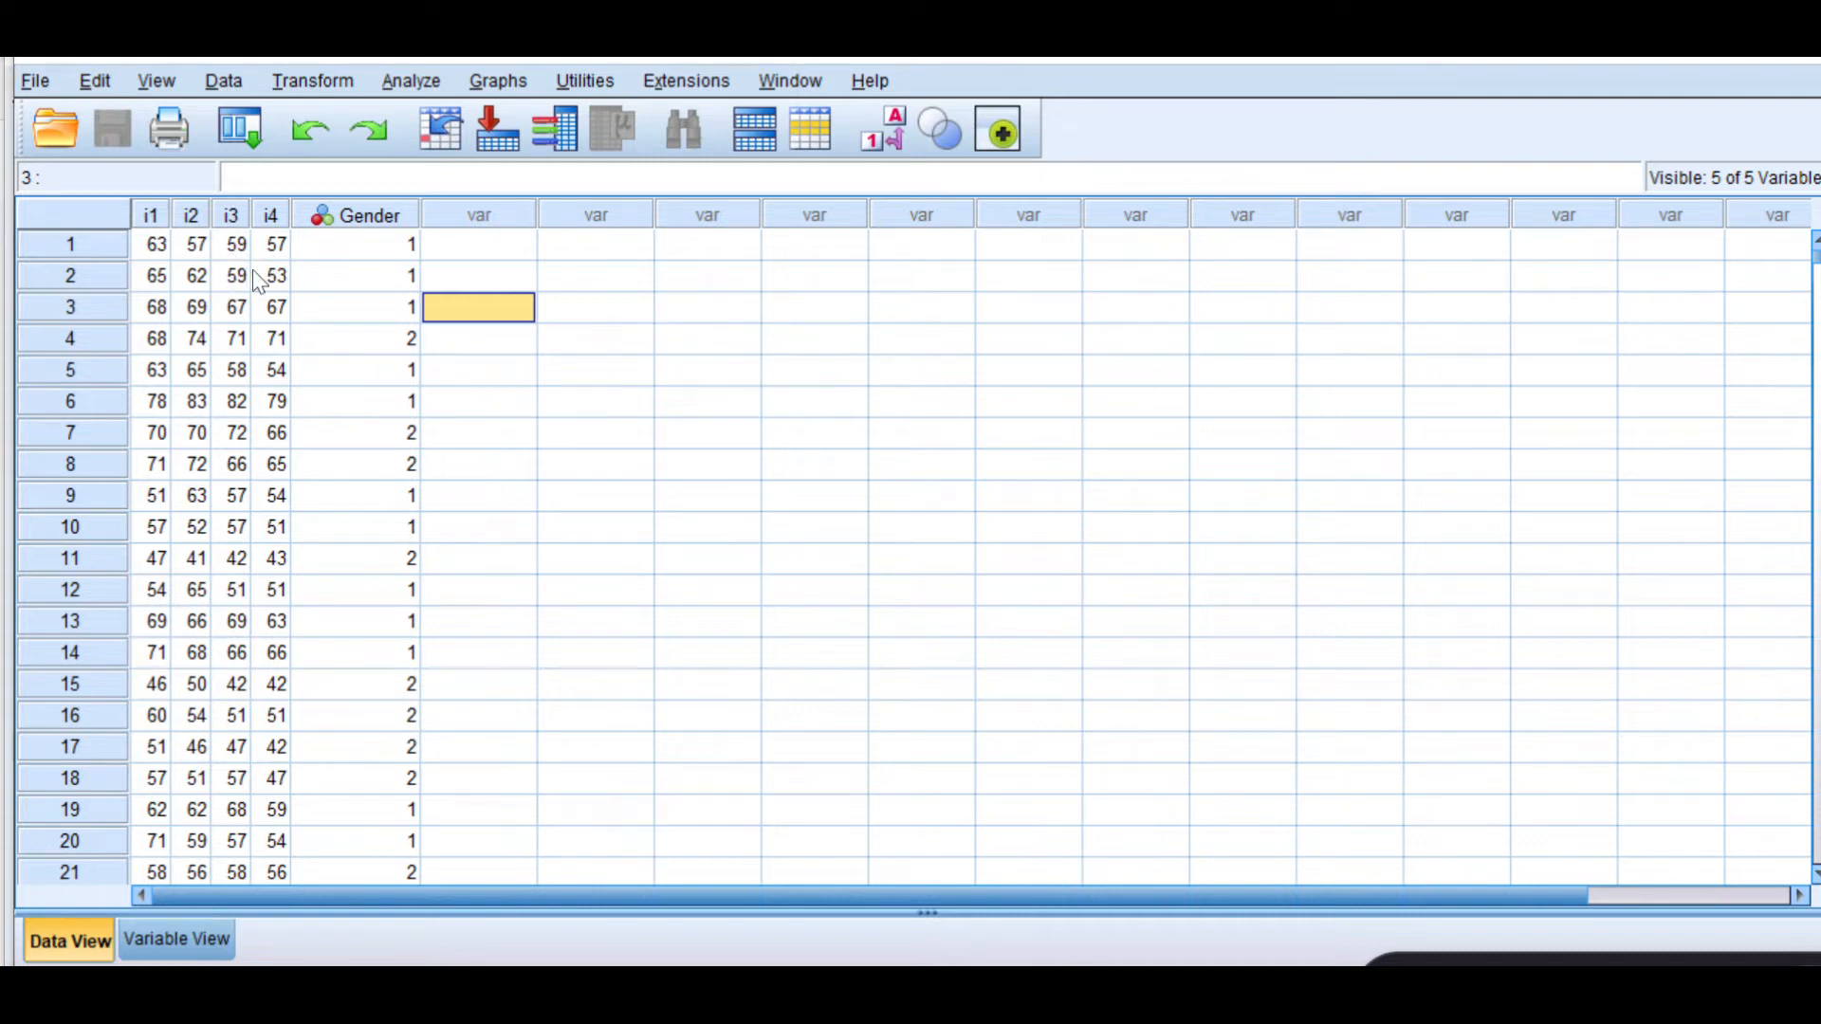
pyautogui.scroll(-19, 252, 275)
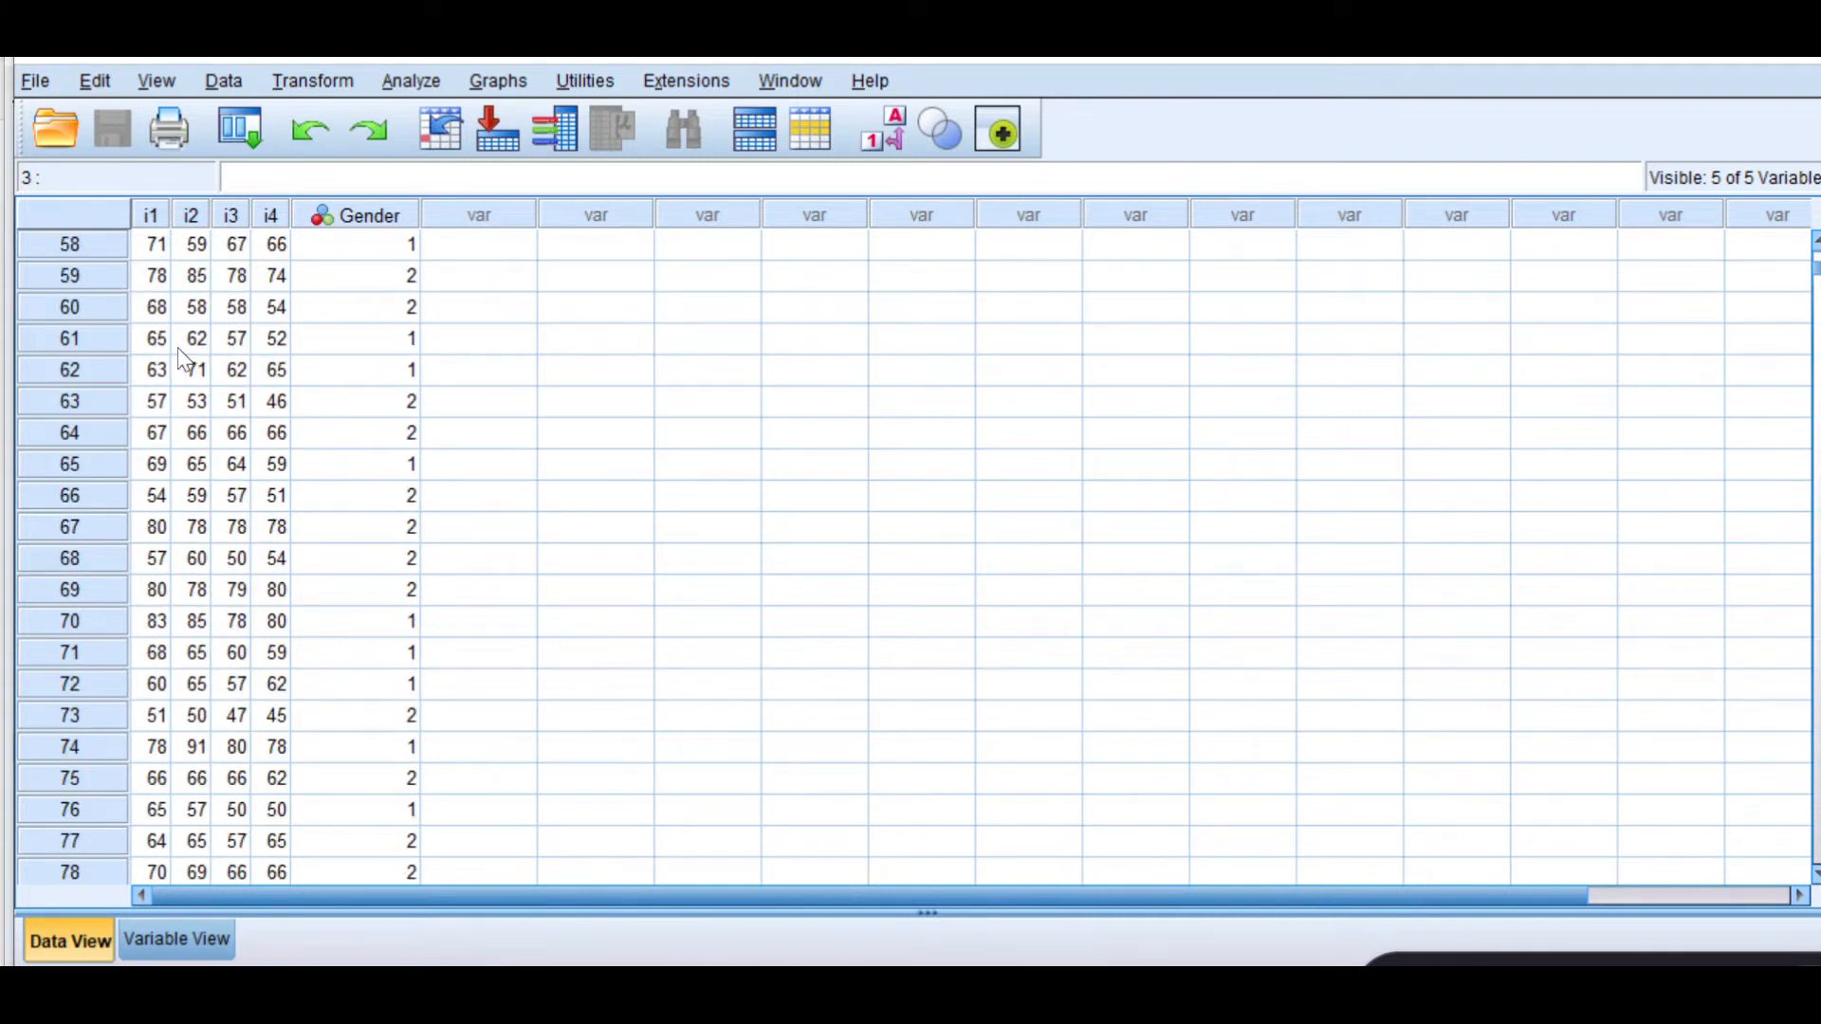
pyautogui.scroll(-9, 253, 396)
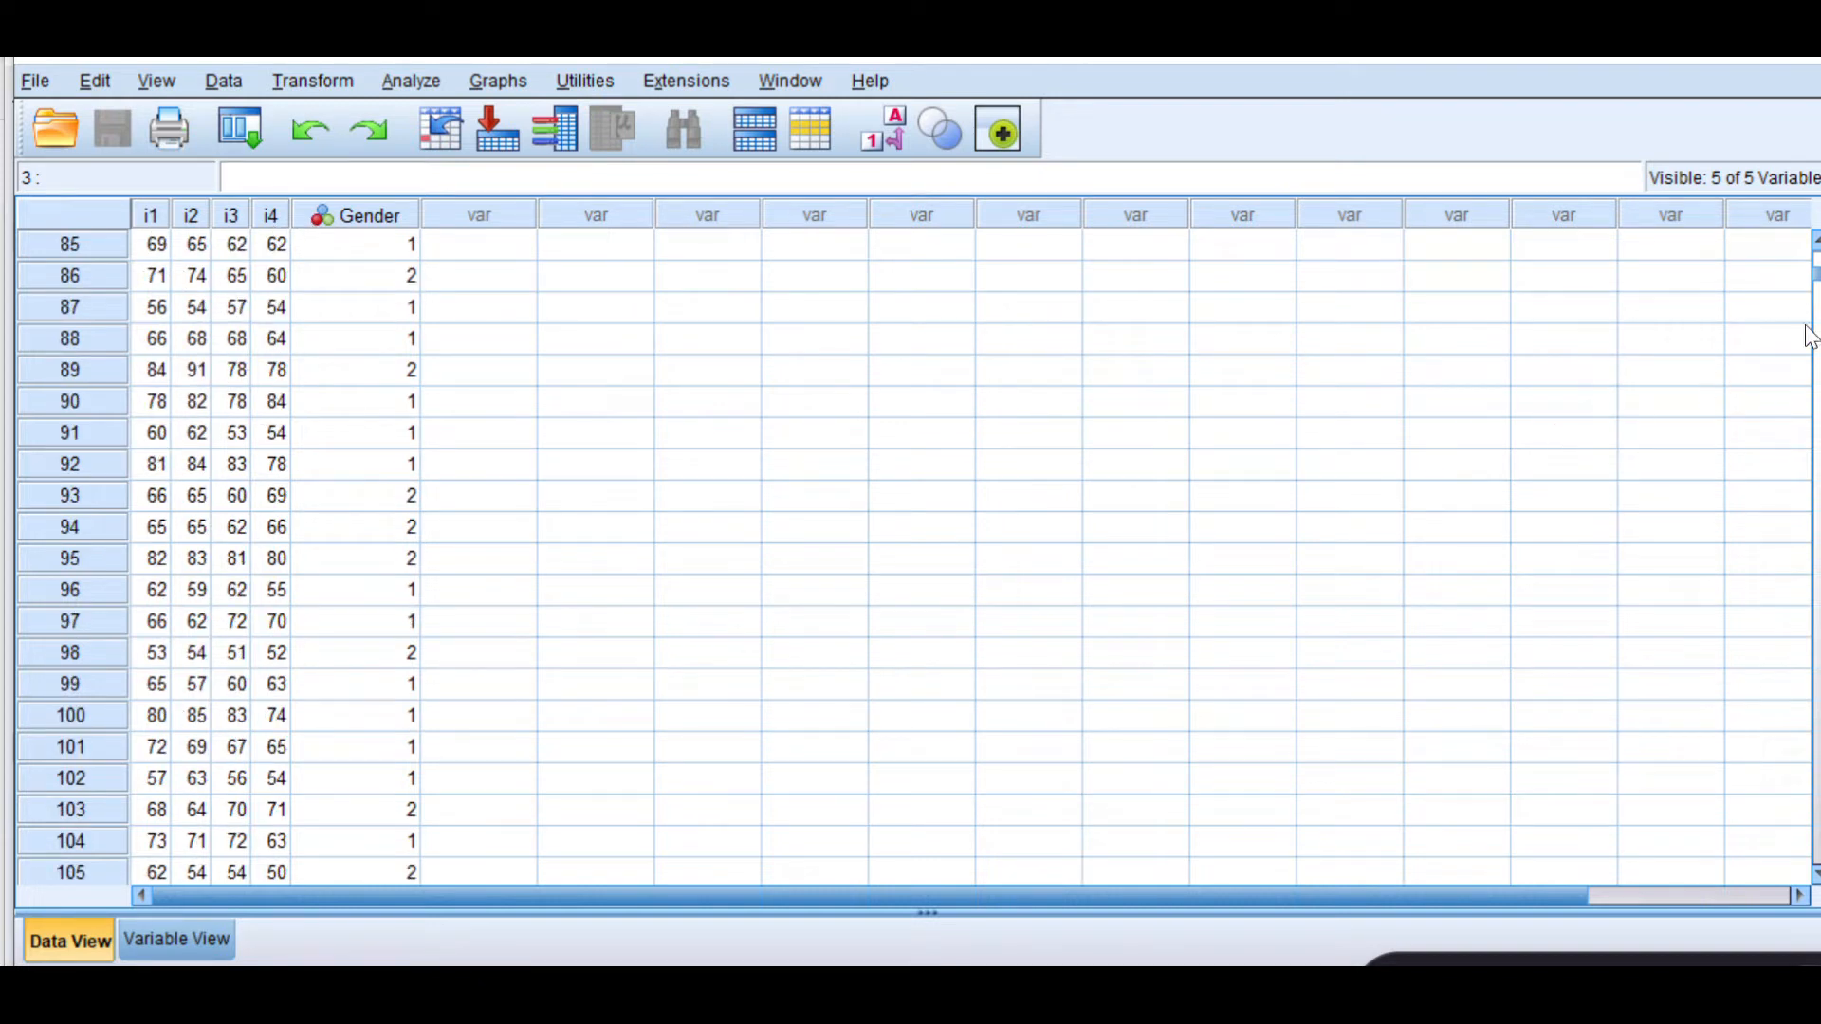
pyautogui.moveTo(1817, 284); pyautogui.dragTo(1816, 864)
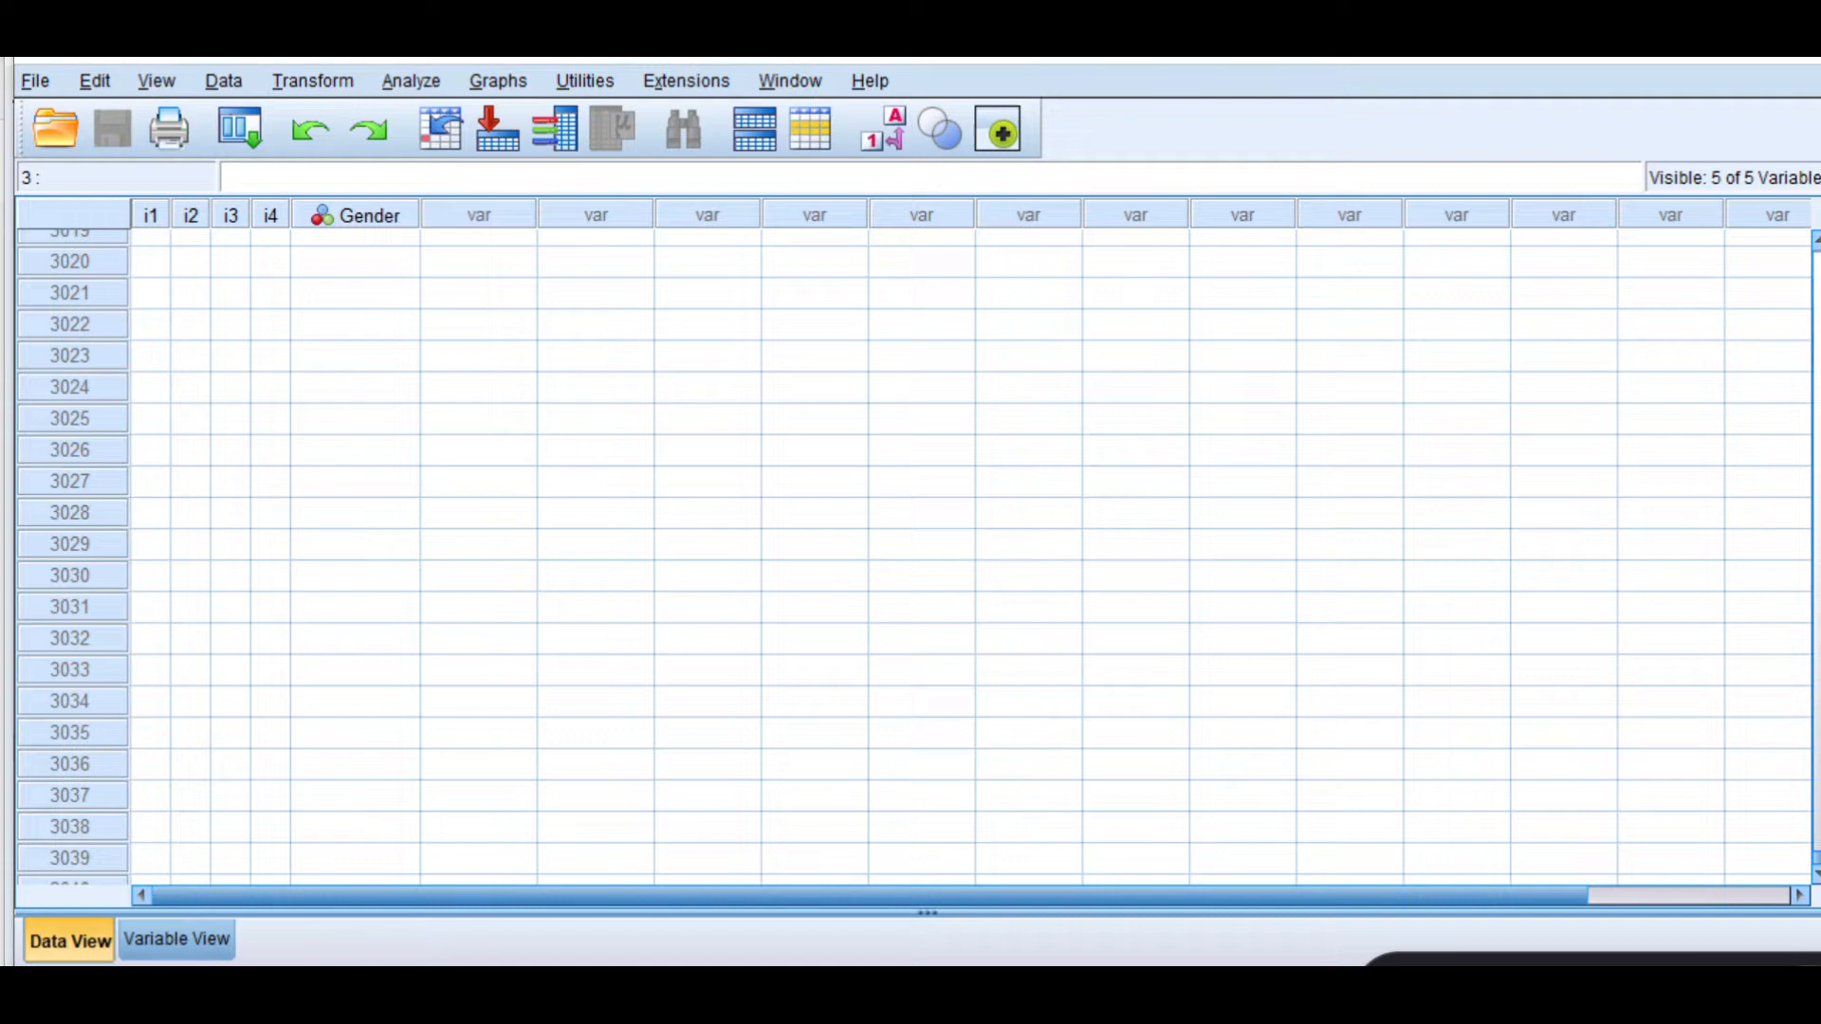
pyautogui.scroll(3, 560, 533)
pyautogui.scroll(7, 566, 542)
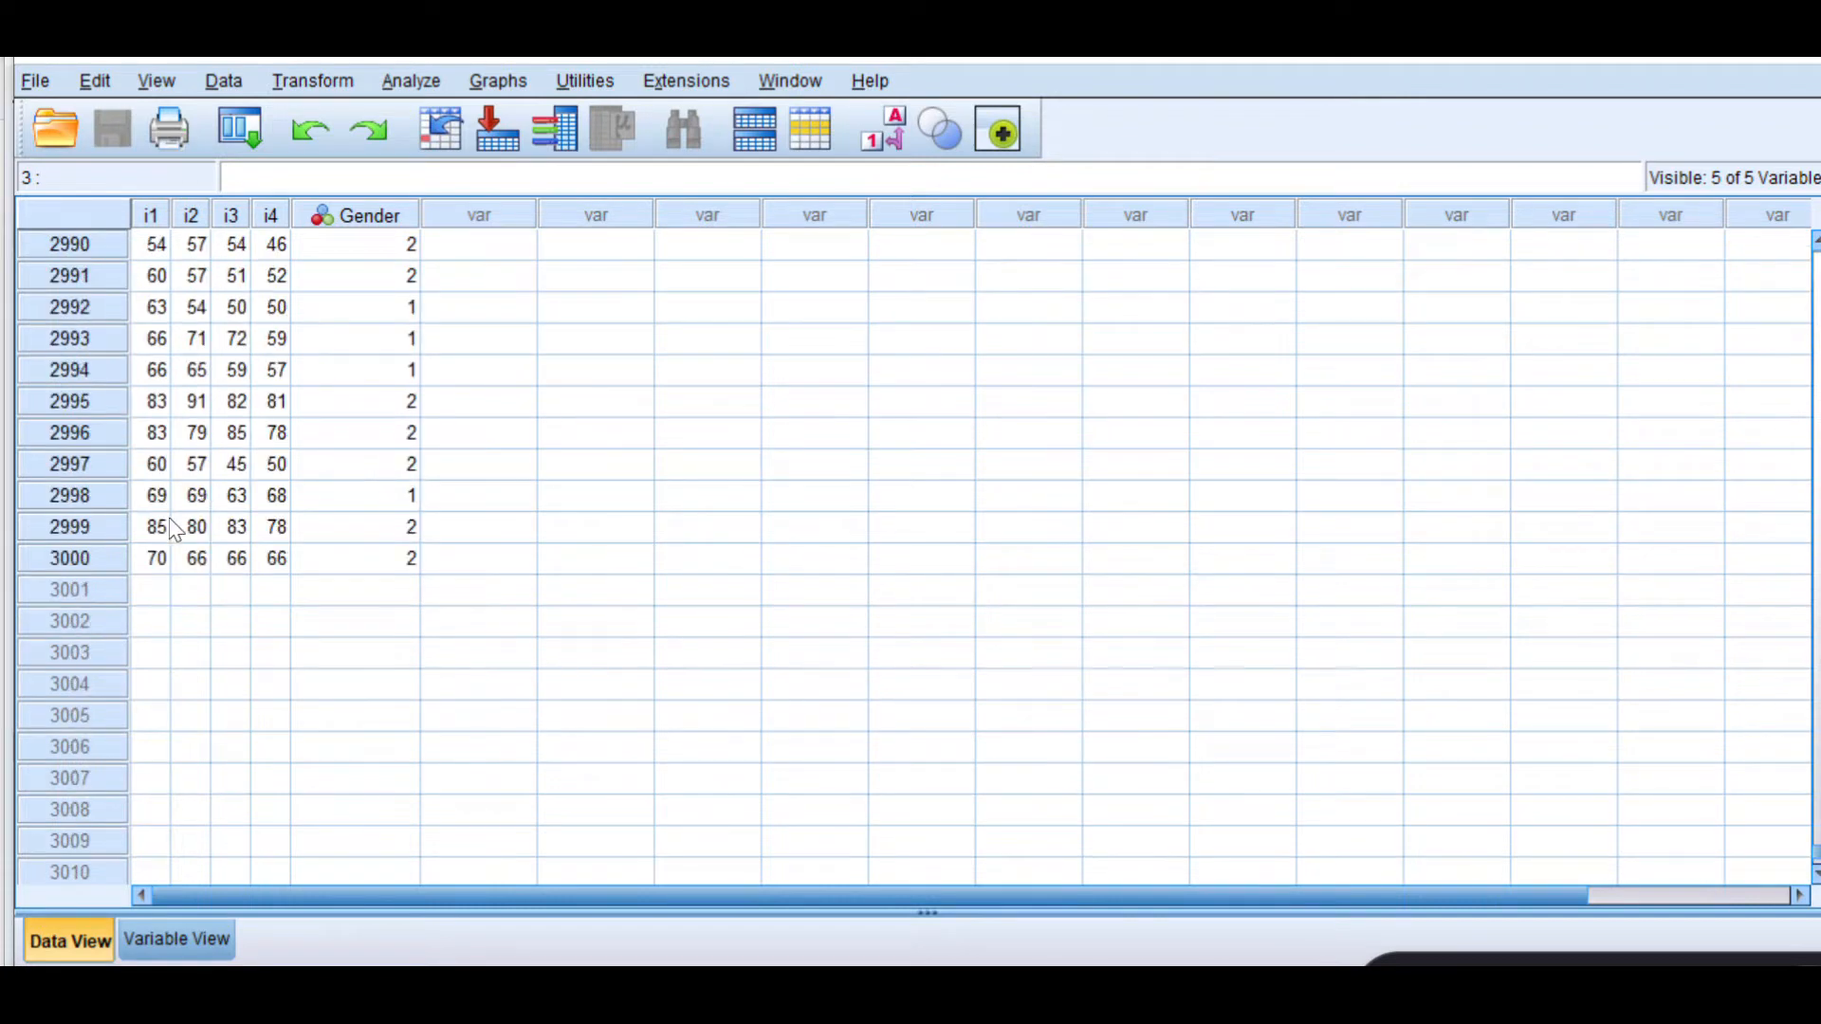
pyautogui.click(142, 564)
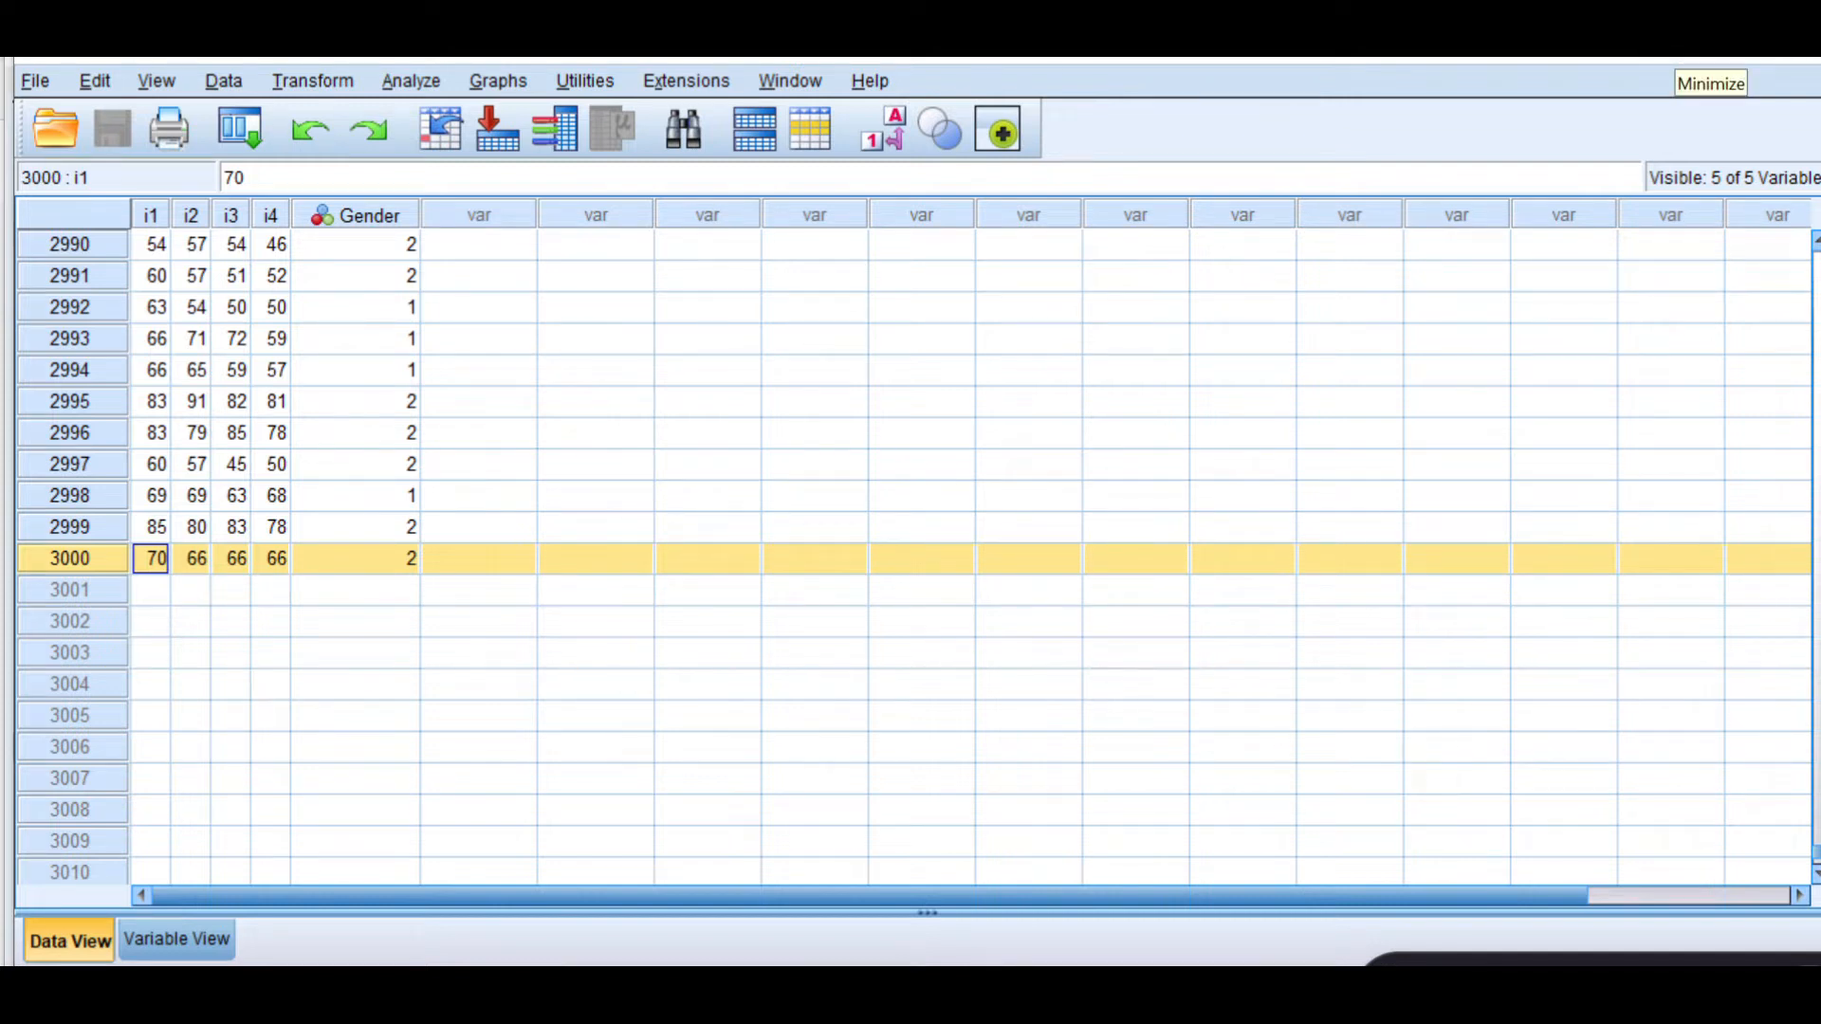
pyautogui.click(1675, 59)
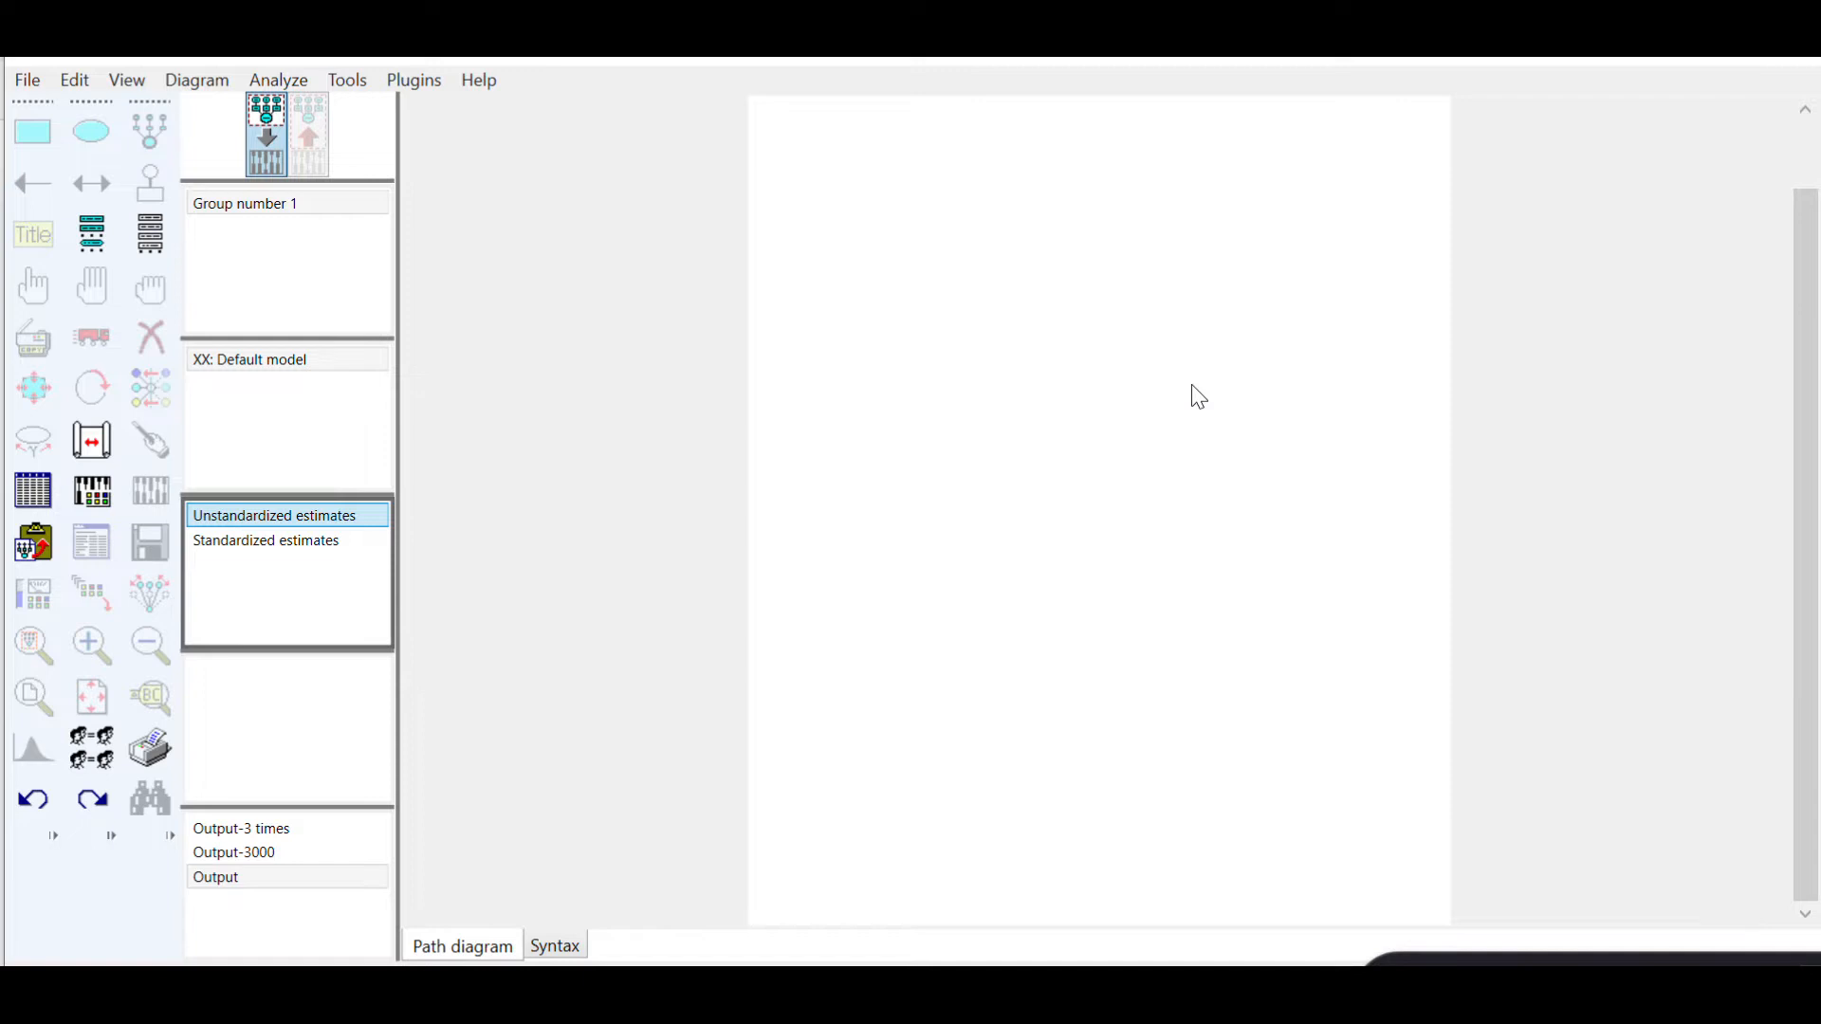
# Step: Generate a growth curve model with 4 time points using the Growth Curve Model plugin, discarding the unsaved changes
pyautogui.click(428, 87)
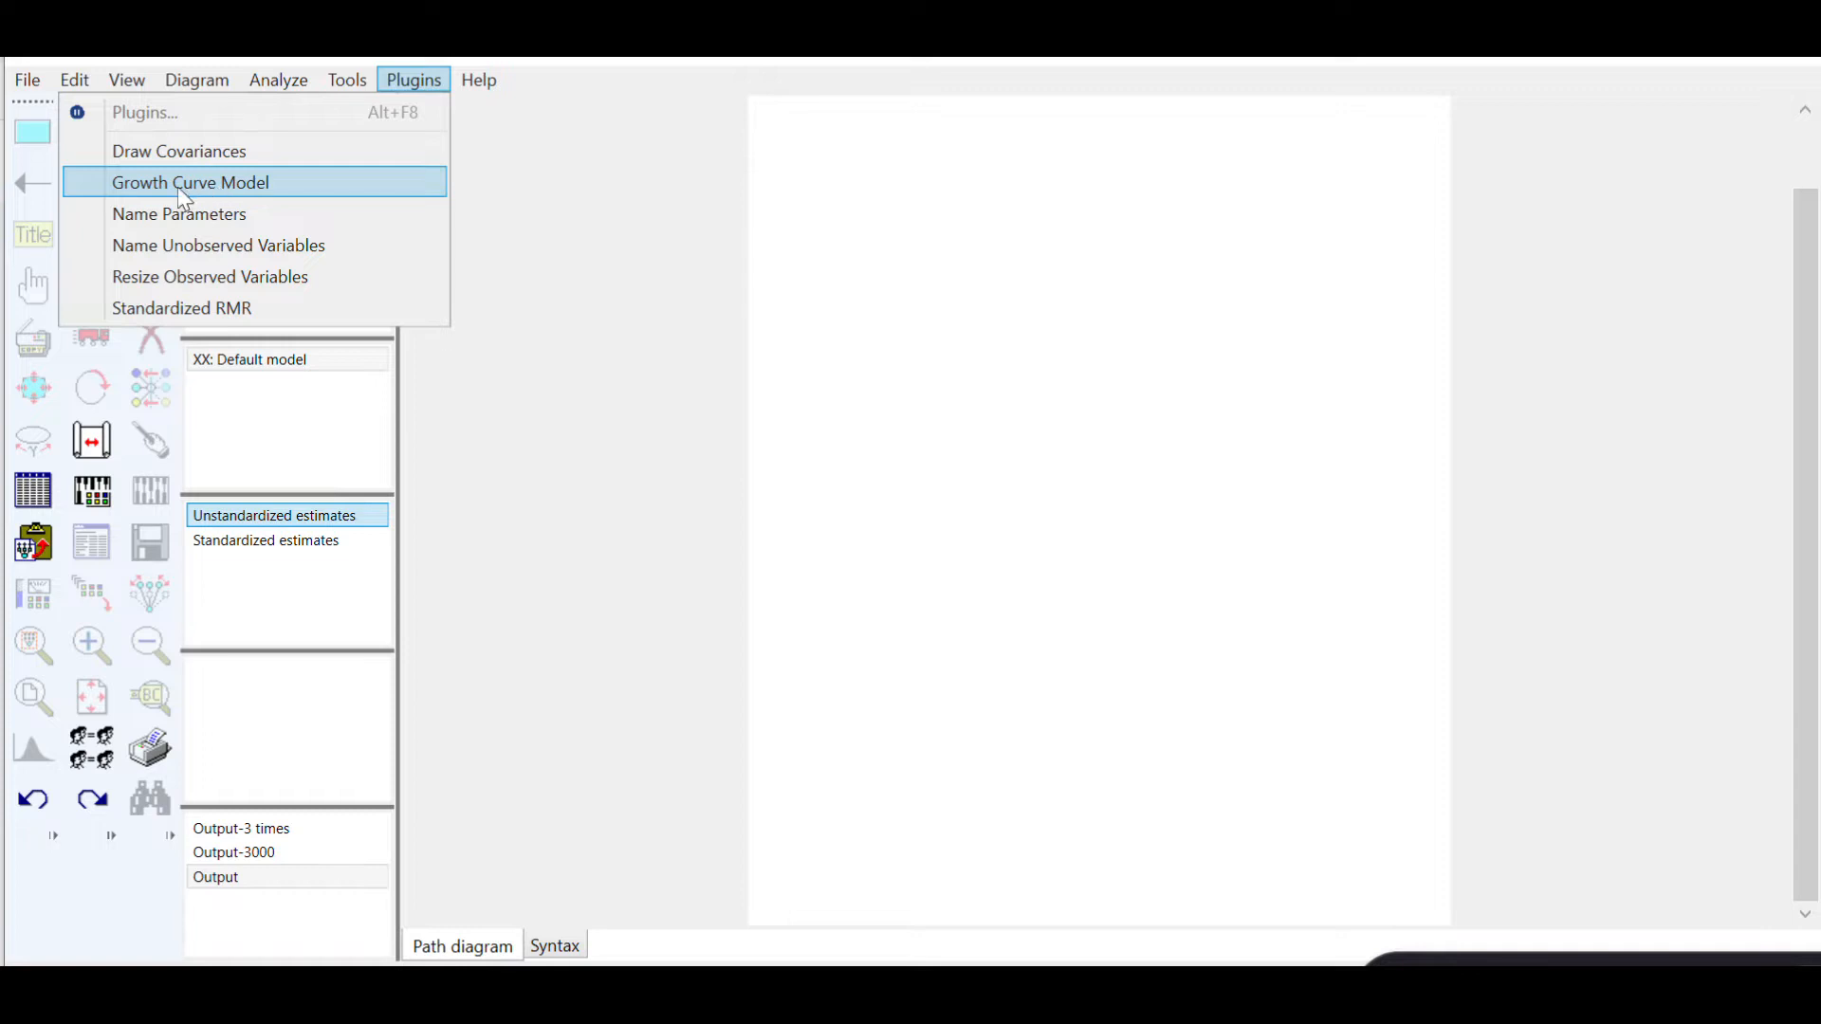
pyautogui.click(264, 190)
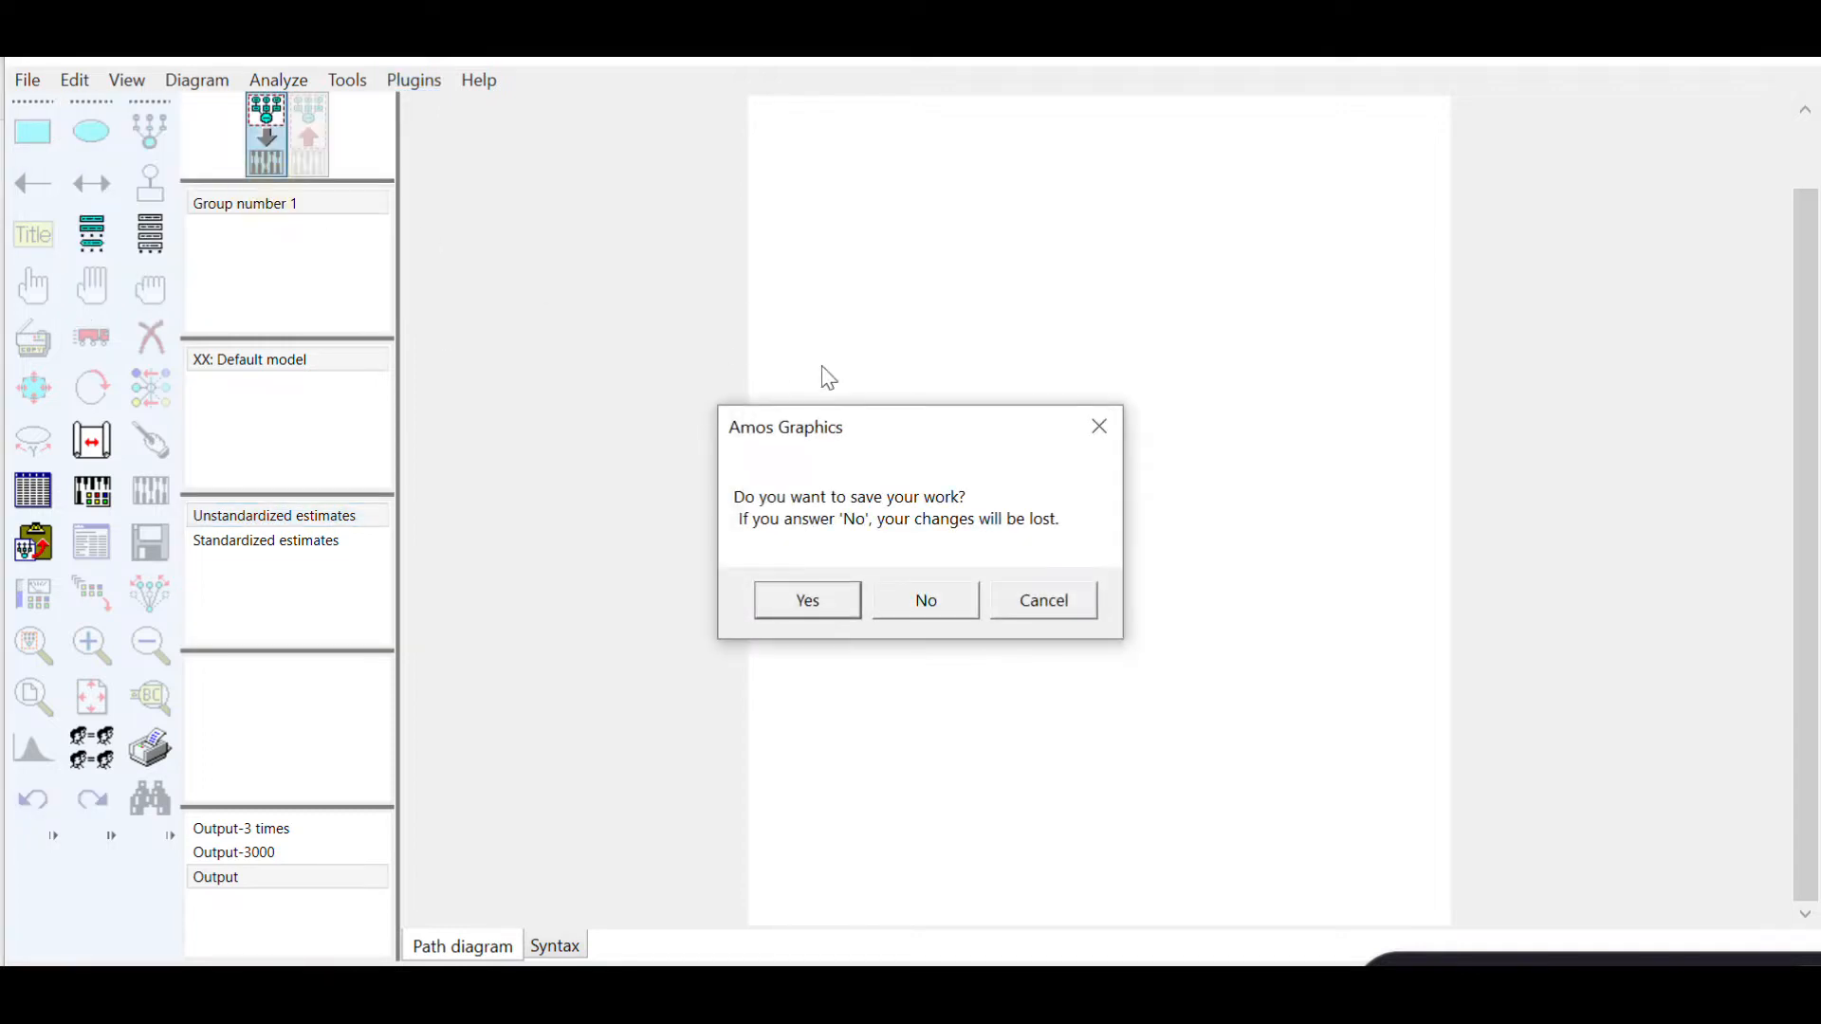
pyautogui.moveTo(909, 423); pyautogui.dragTo(917, 338)
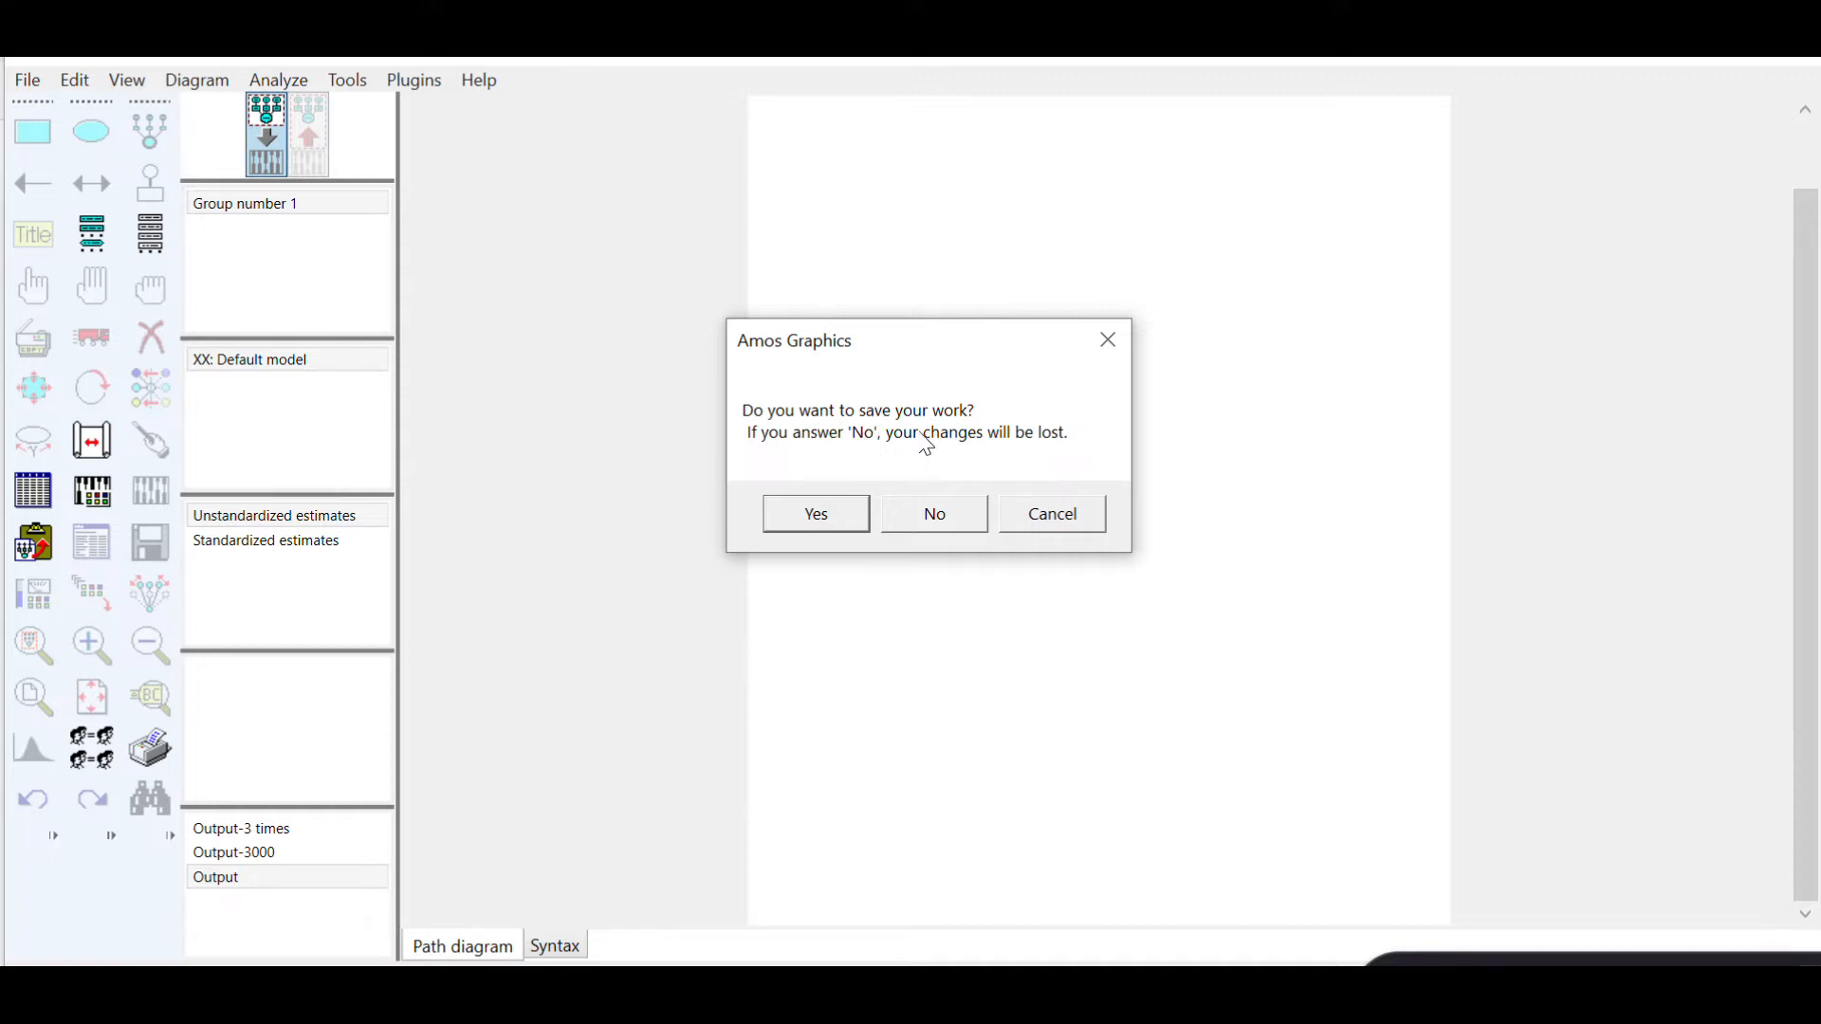
pyautogui.click(932, 520)
pyautogui.click(1086, 592)
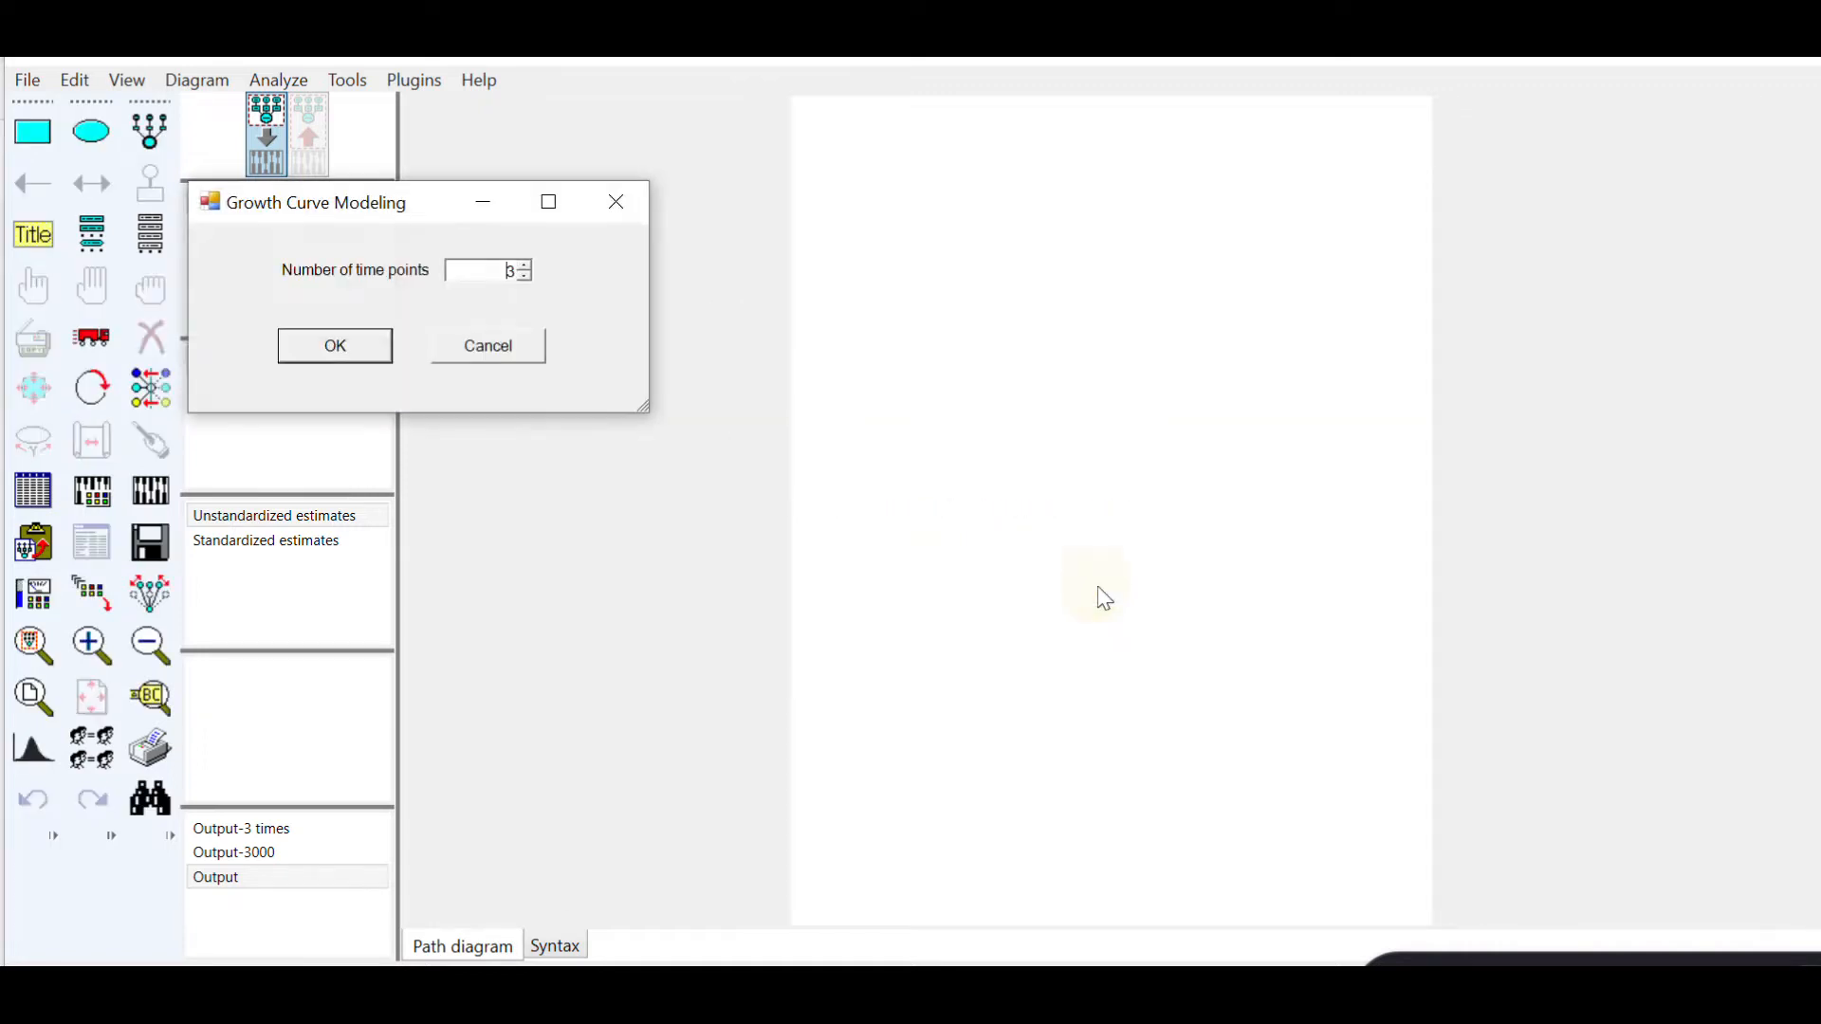
pyautogui.moveTo(465, 213); pyautogui.dragTo(798, 257)
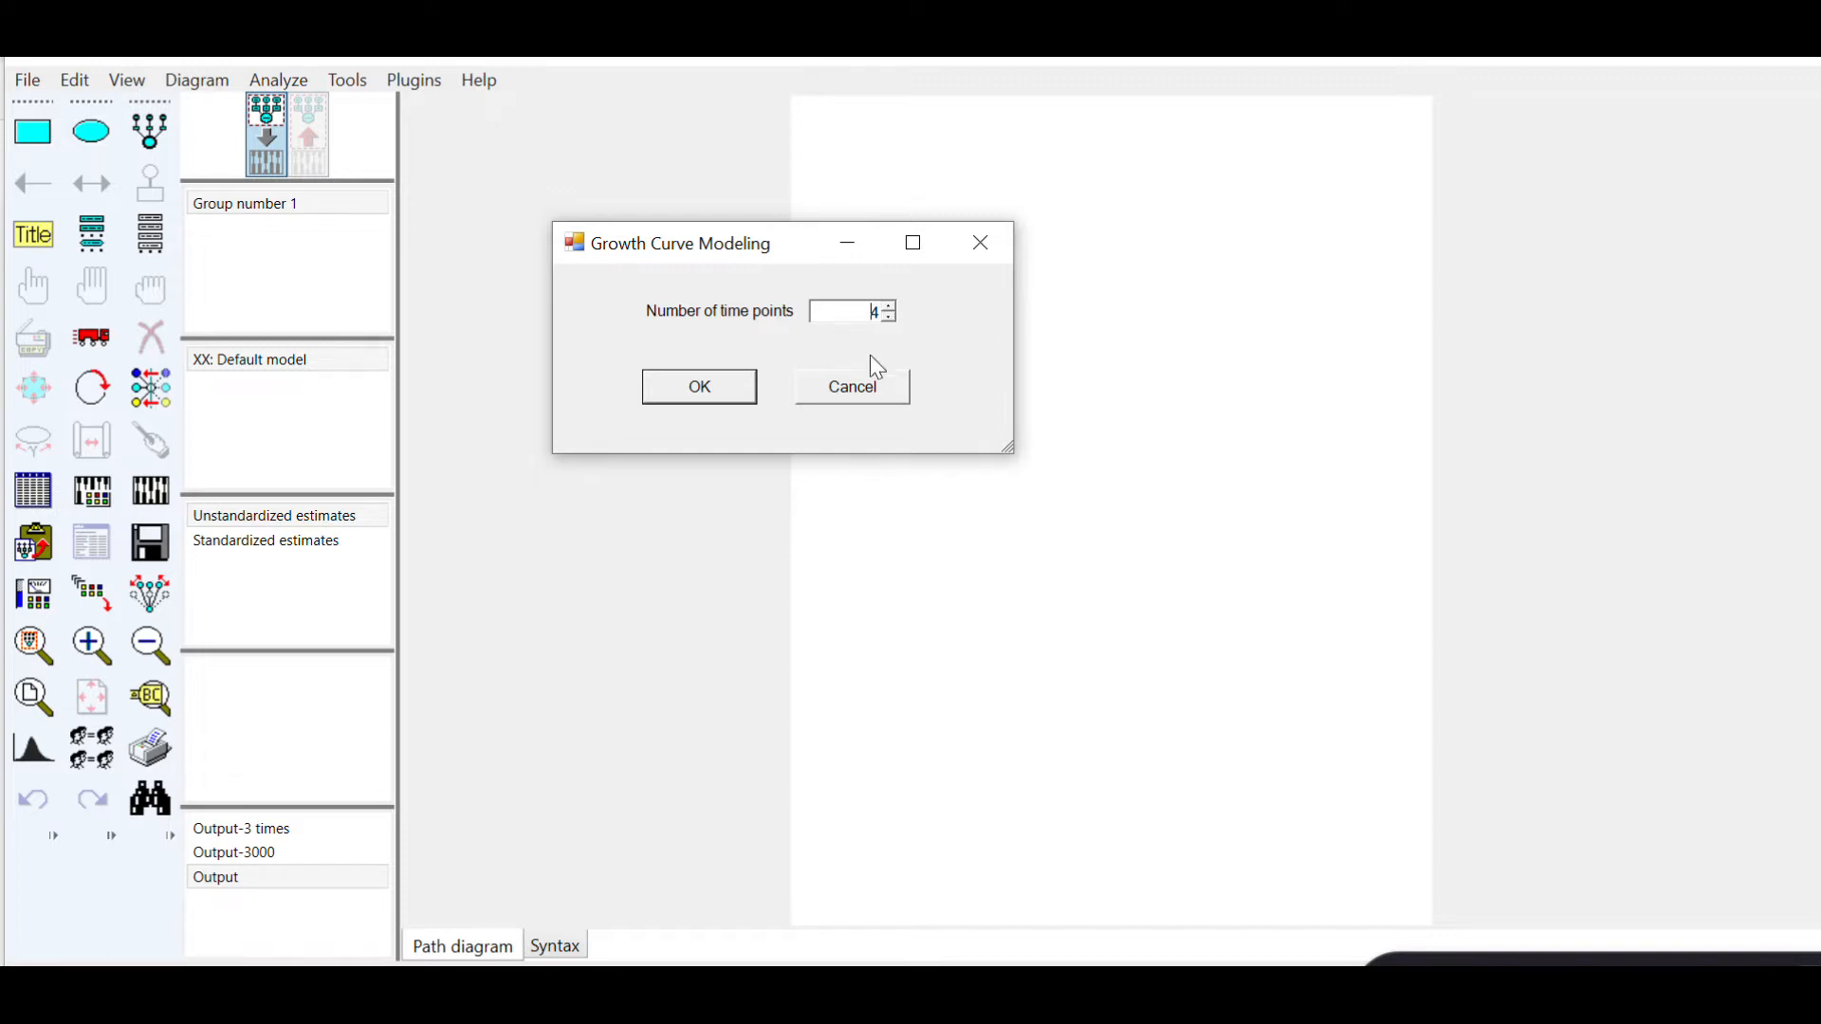
pyautogui.click(700, 386)
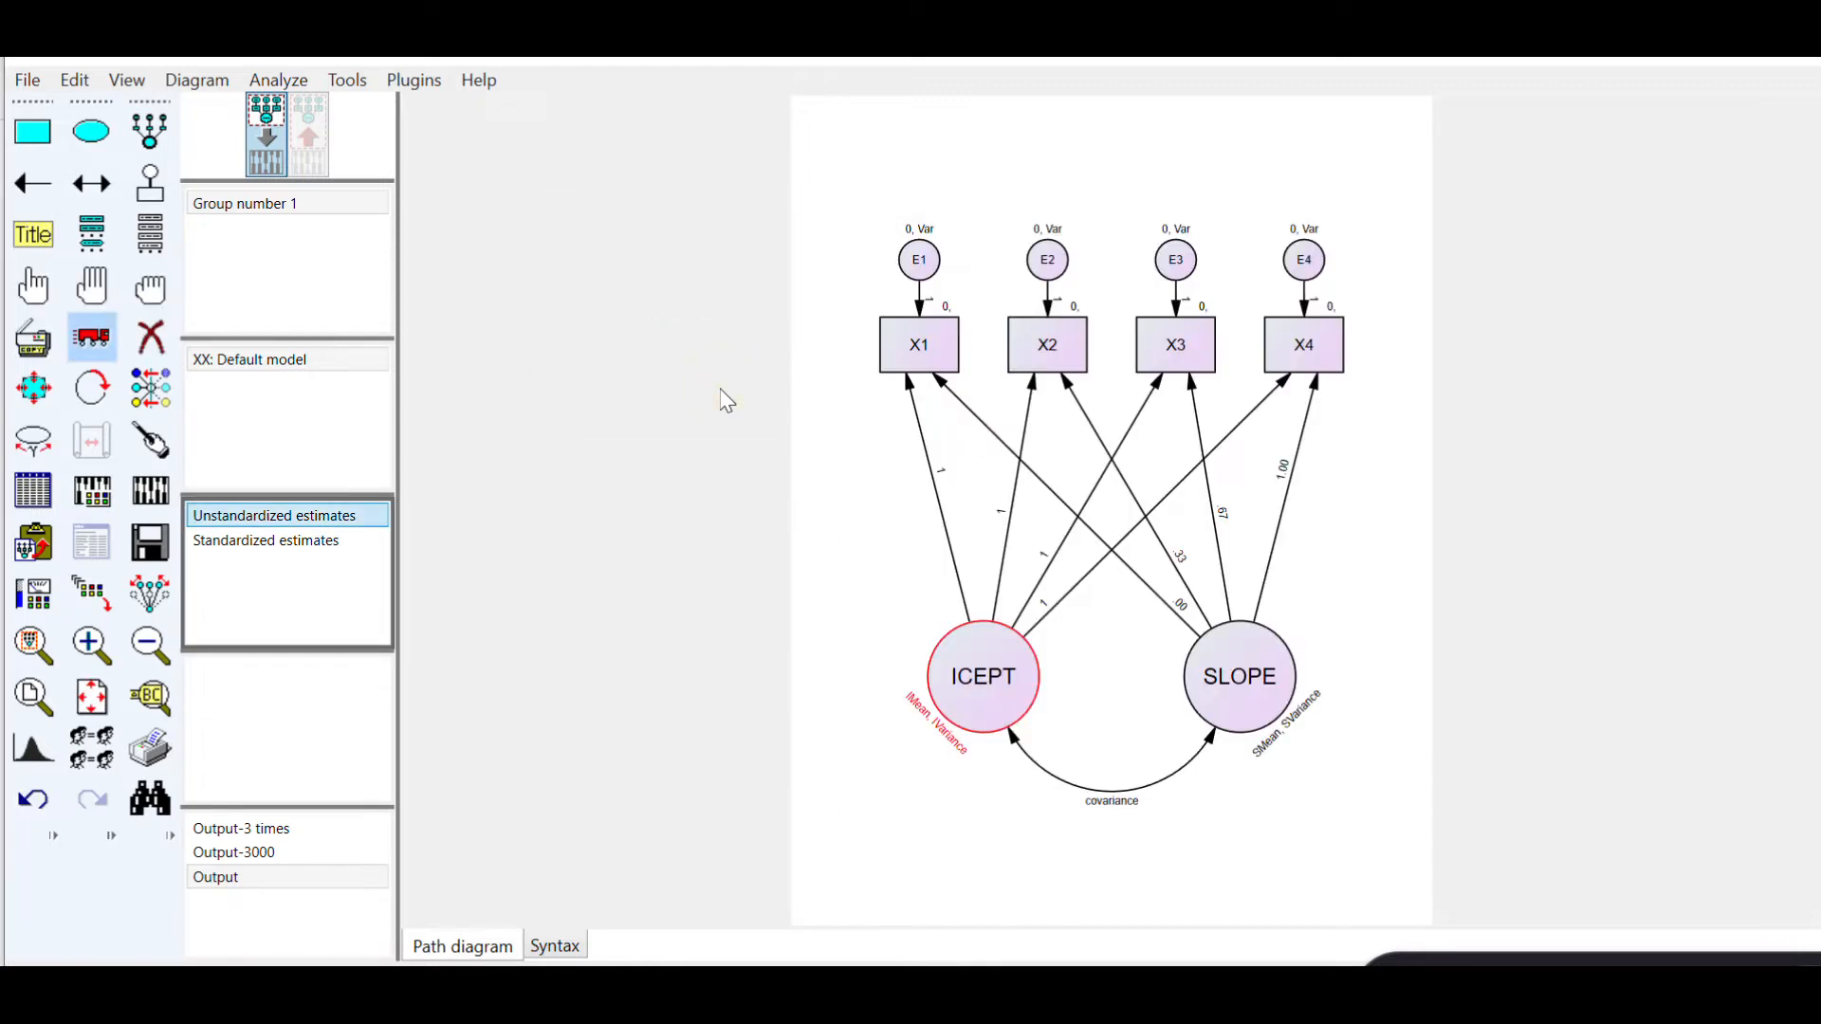
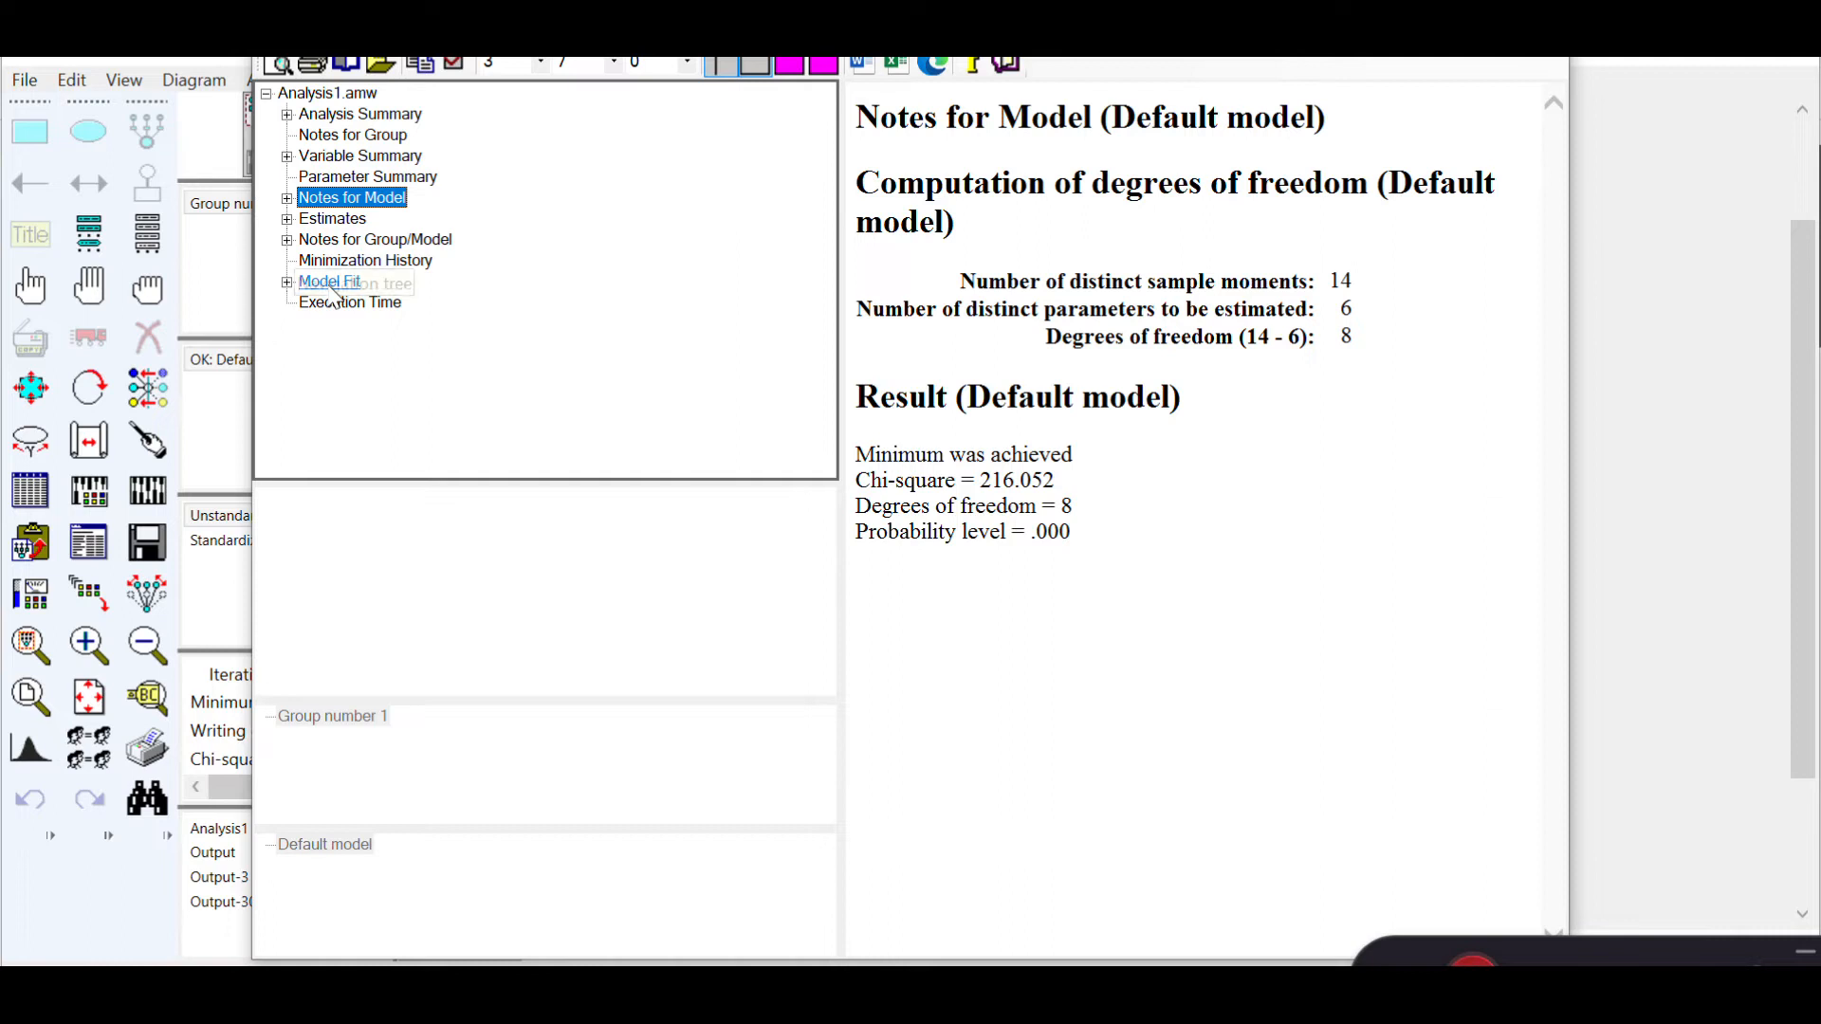
# Step: Examine the Model Fit output, widening its window and reading from the CMIN table to the HOELTER table
pyautogui.click(329, 281)
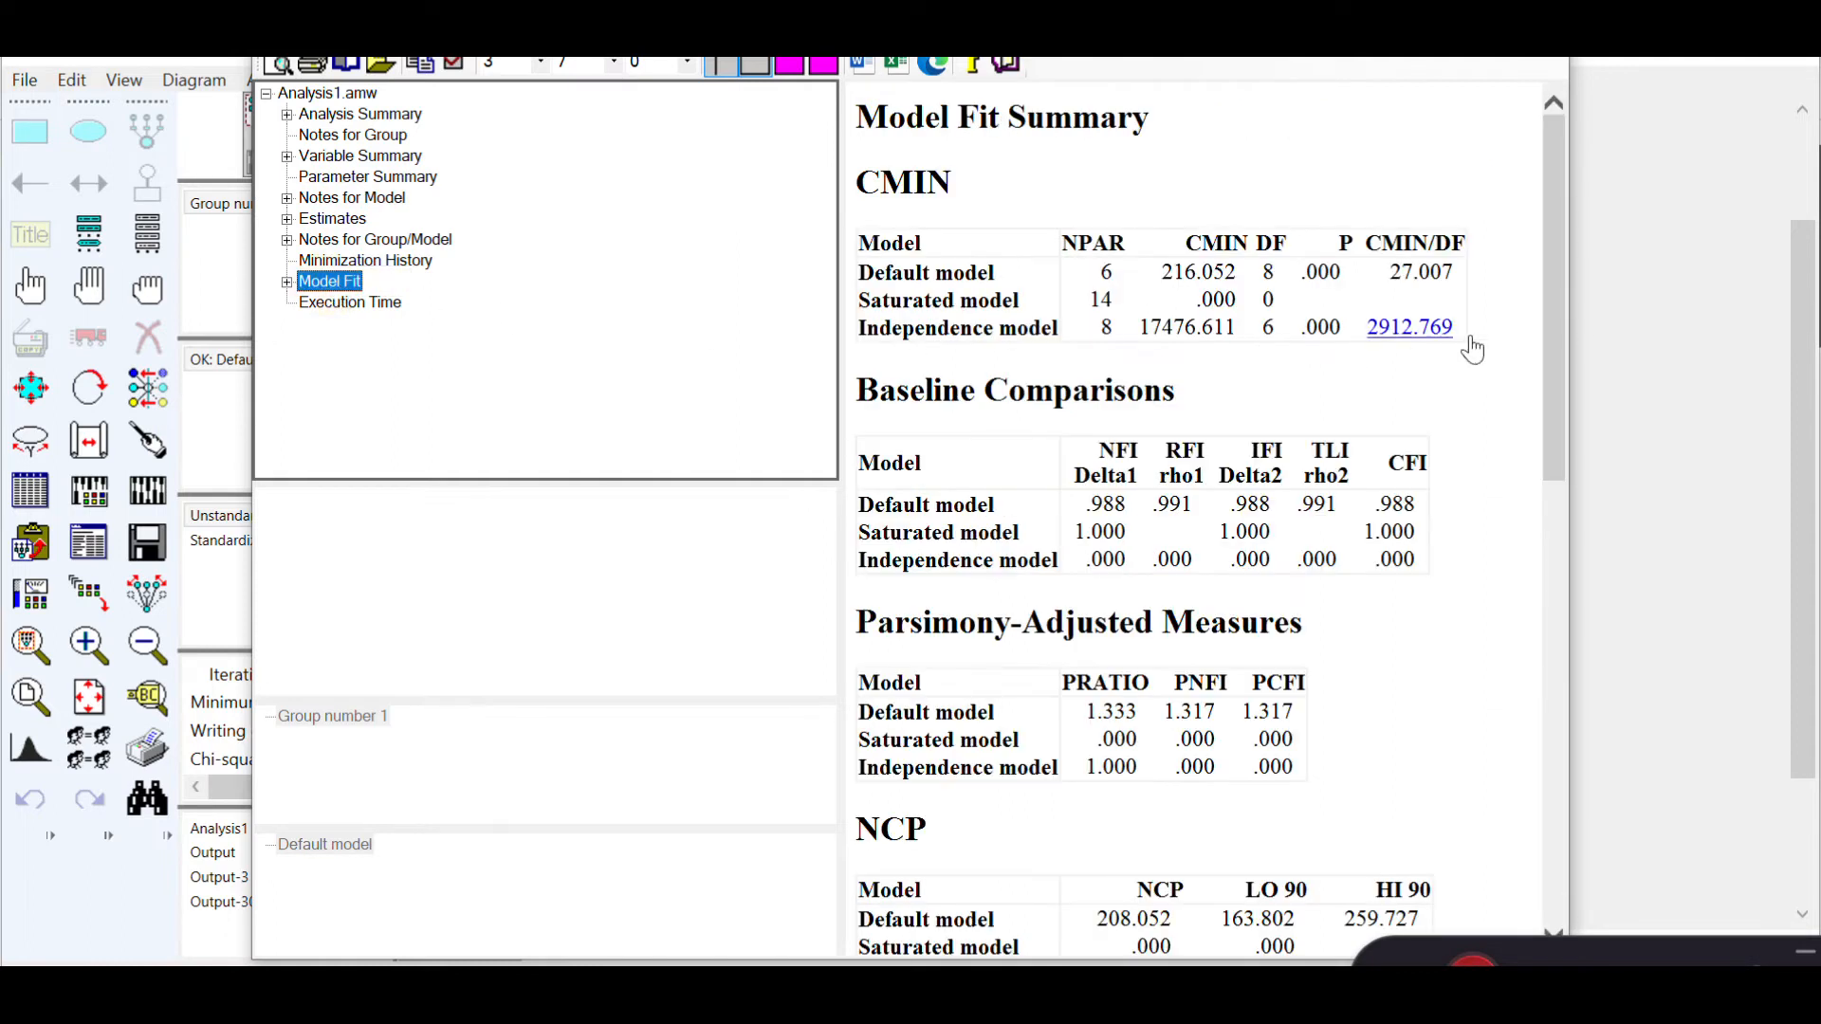
pyautogui.moveTo(1572, 328); pyautogui.dragTo(1731, 302)
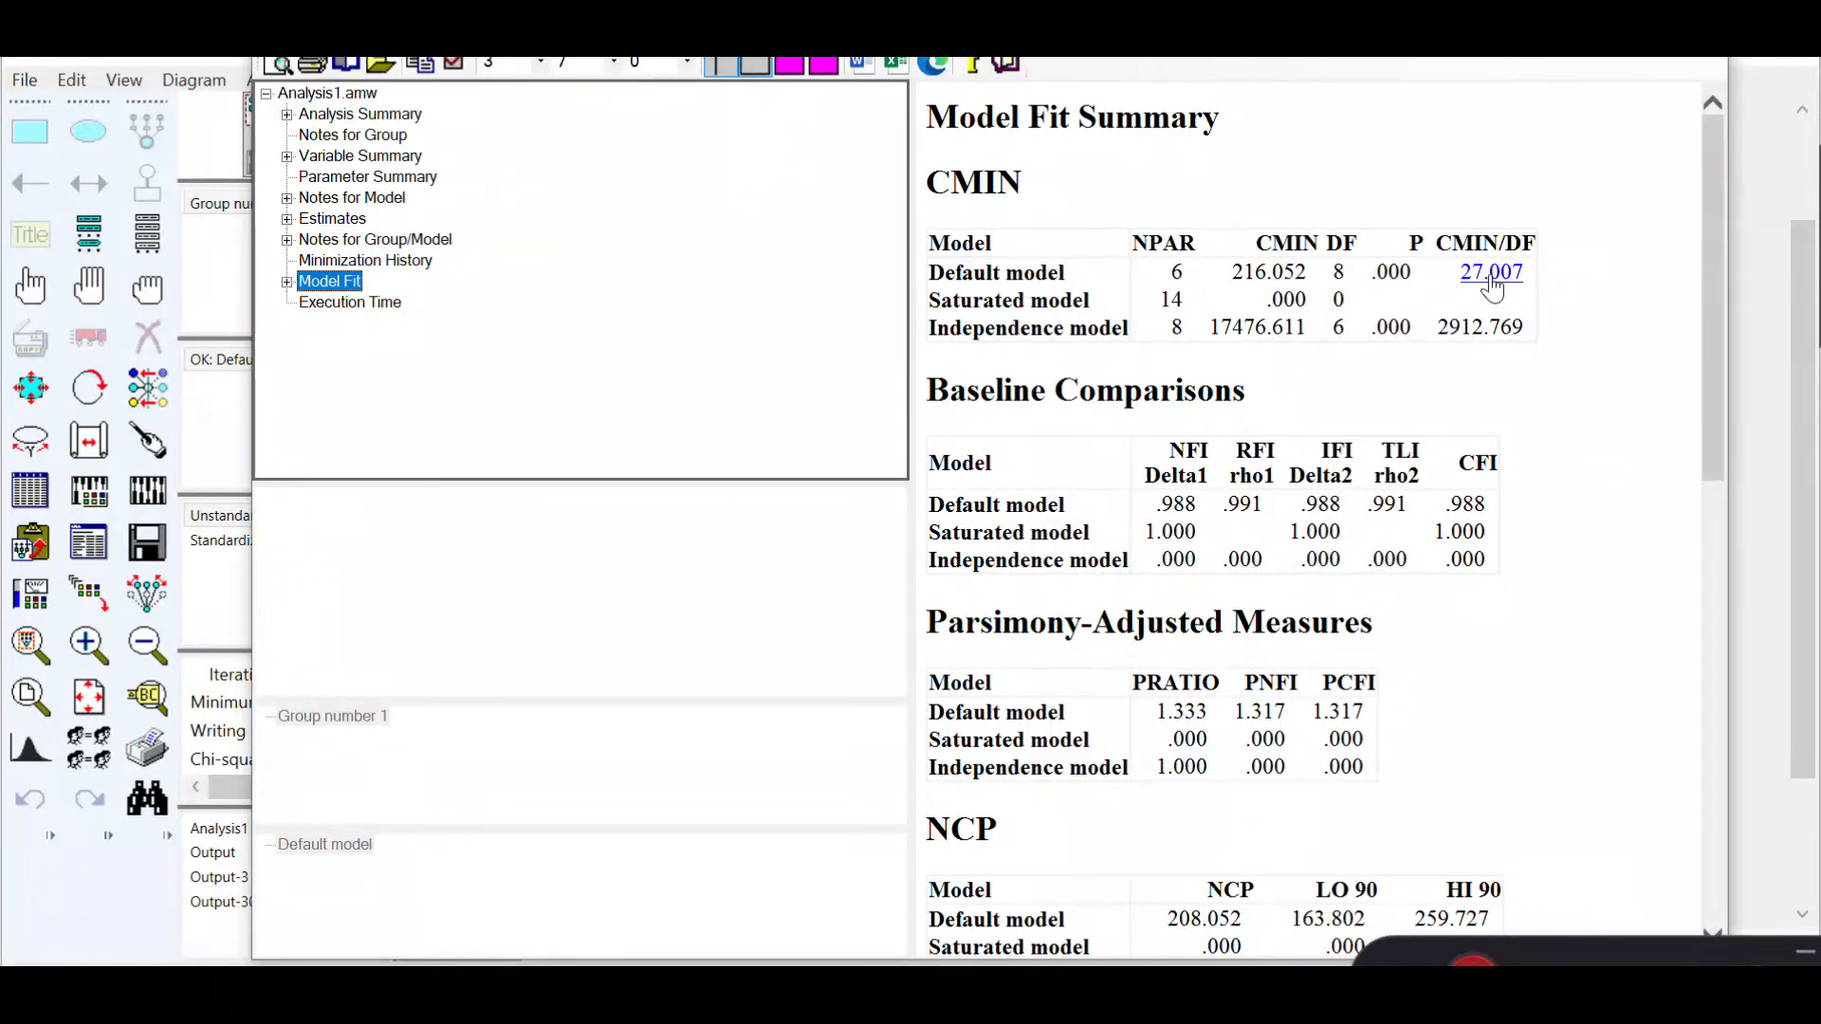
pyautogui.scroll(-10, 1564, 323)
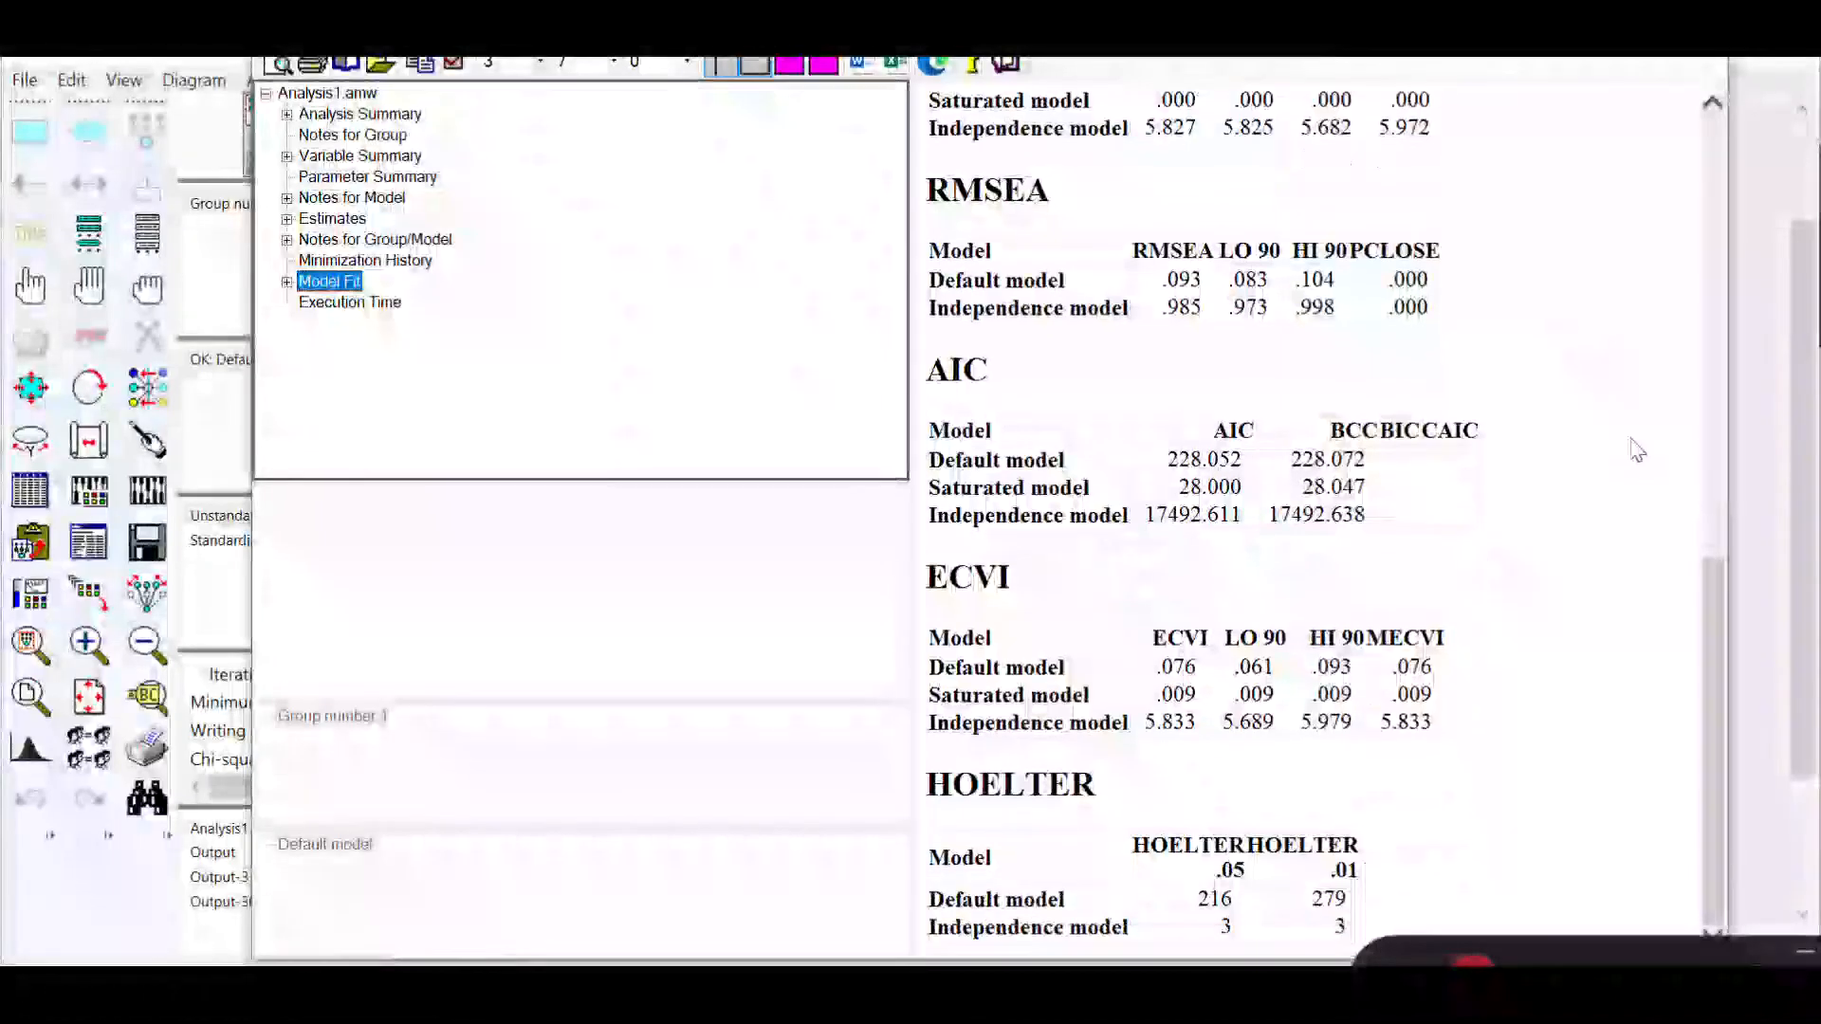
# Step: Re-examine the RMSEA, CMIN/DF and baseline comparison values of the default model in the Model Fit output
pyautogui.moveTo(1703, 651); pyautogui.dragTo(1718, 604)
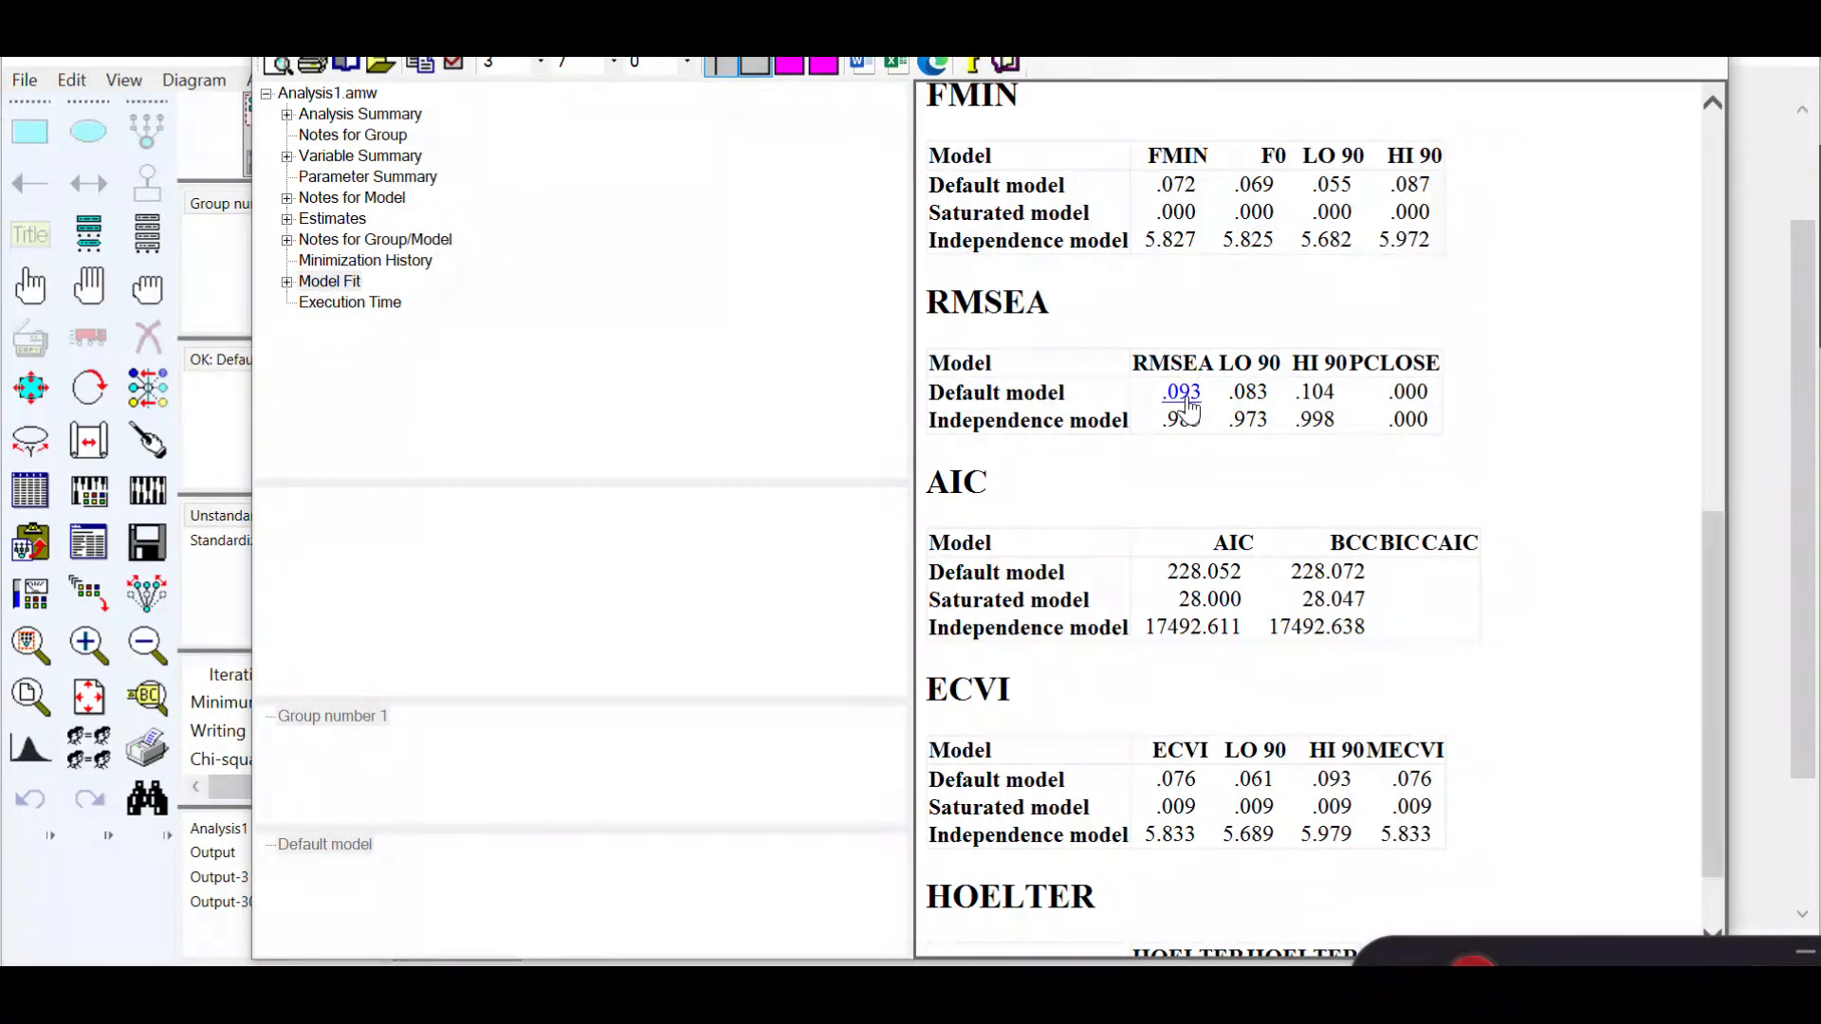
pyautogui.moveTo(1710, 554); pyautogui.dragTo(1714, 146)
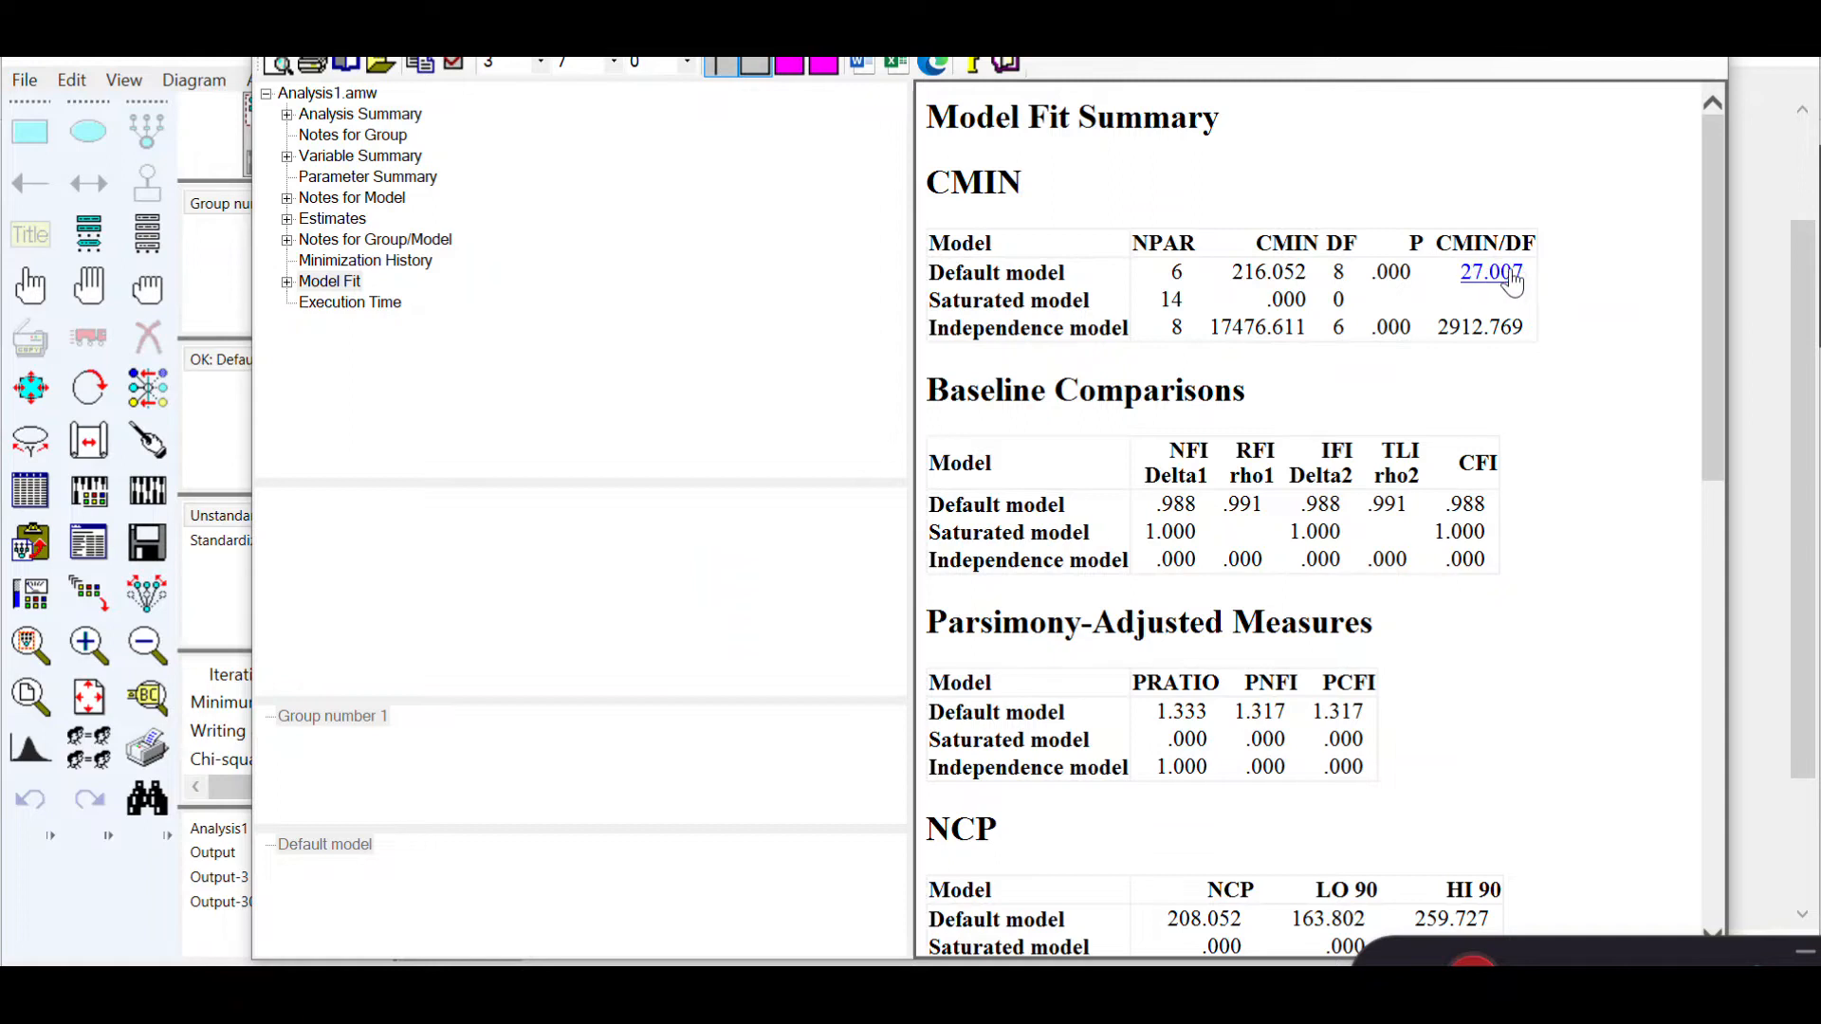
pyautogui.moveTo(1711, 316); pyautogui.dragTo(1726, 550)
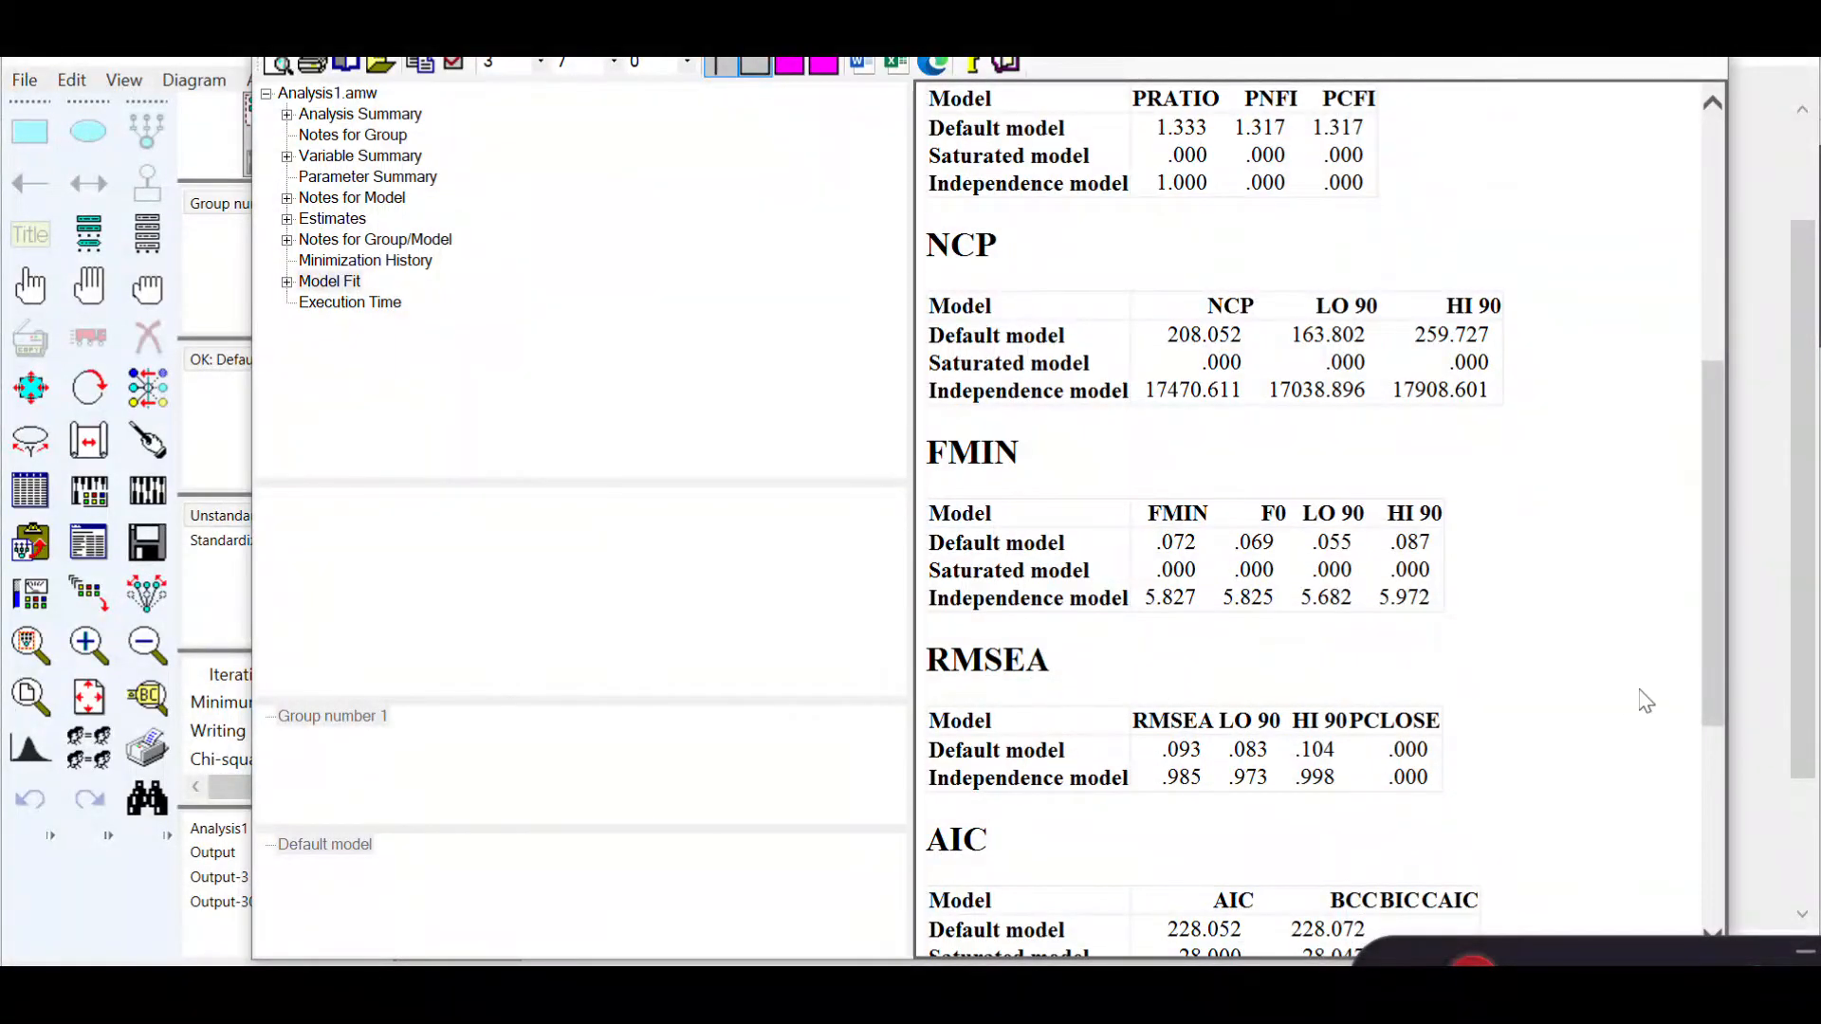
pyautogui.moveTo(1720, 652); pyautogui.dragTo(1689, 289)
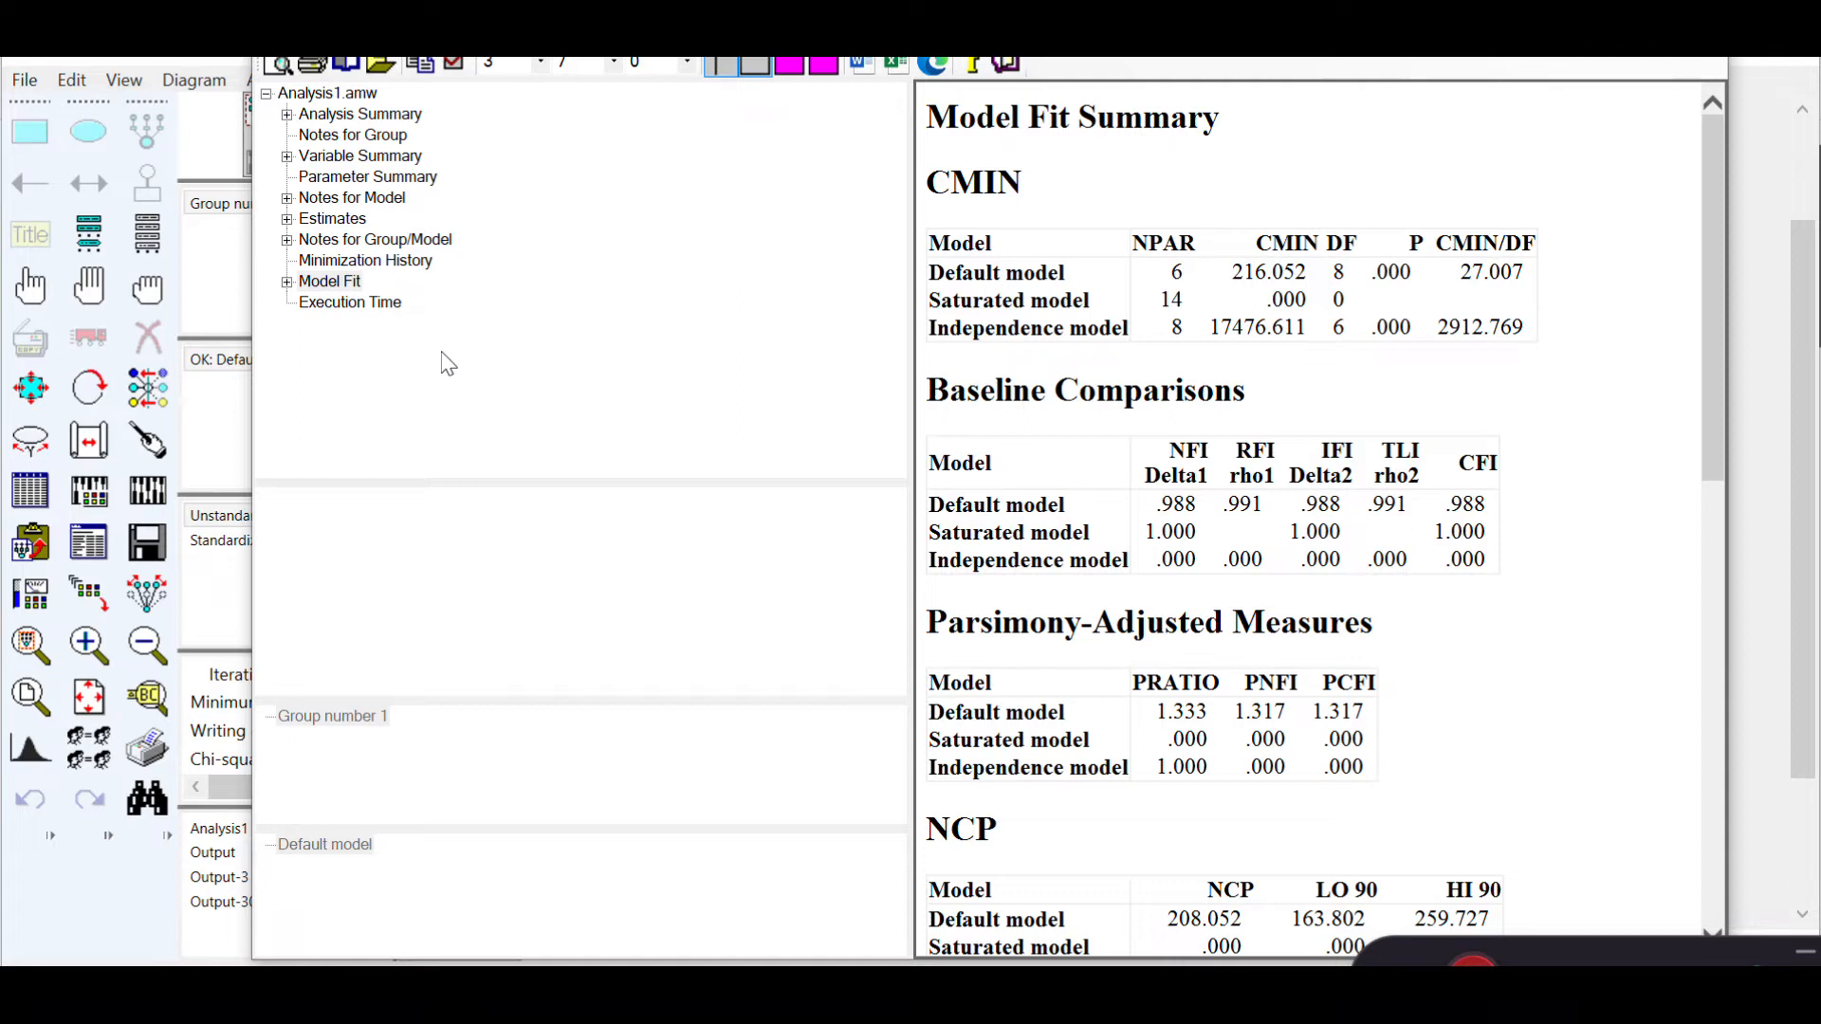
# Step: Examine the Estimates output from the regression weights down to the means of ICEPT and SLOPE
pyautogui.click(332, 219)
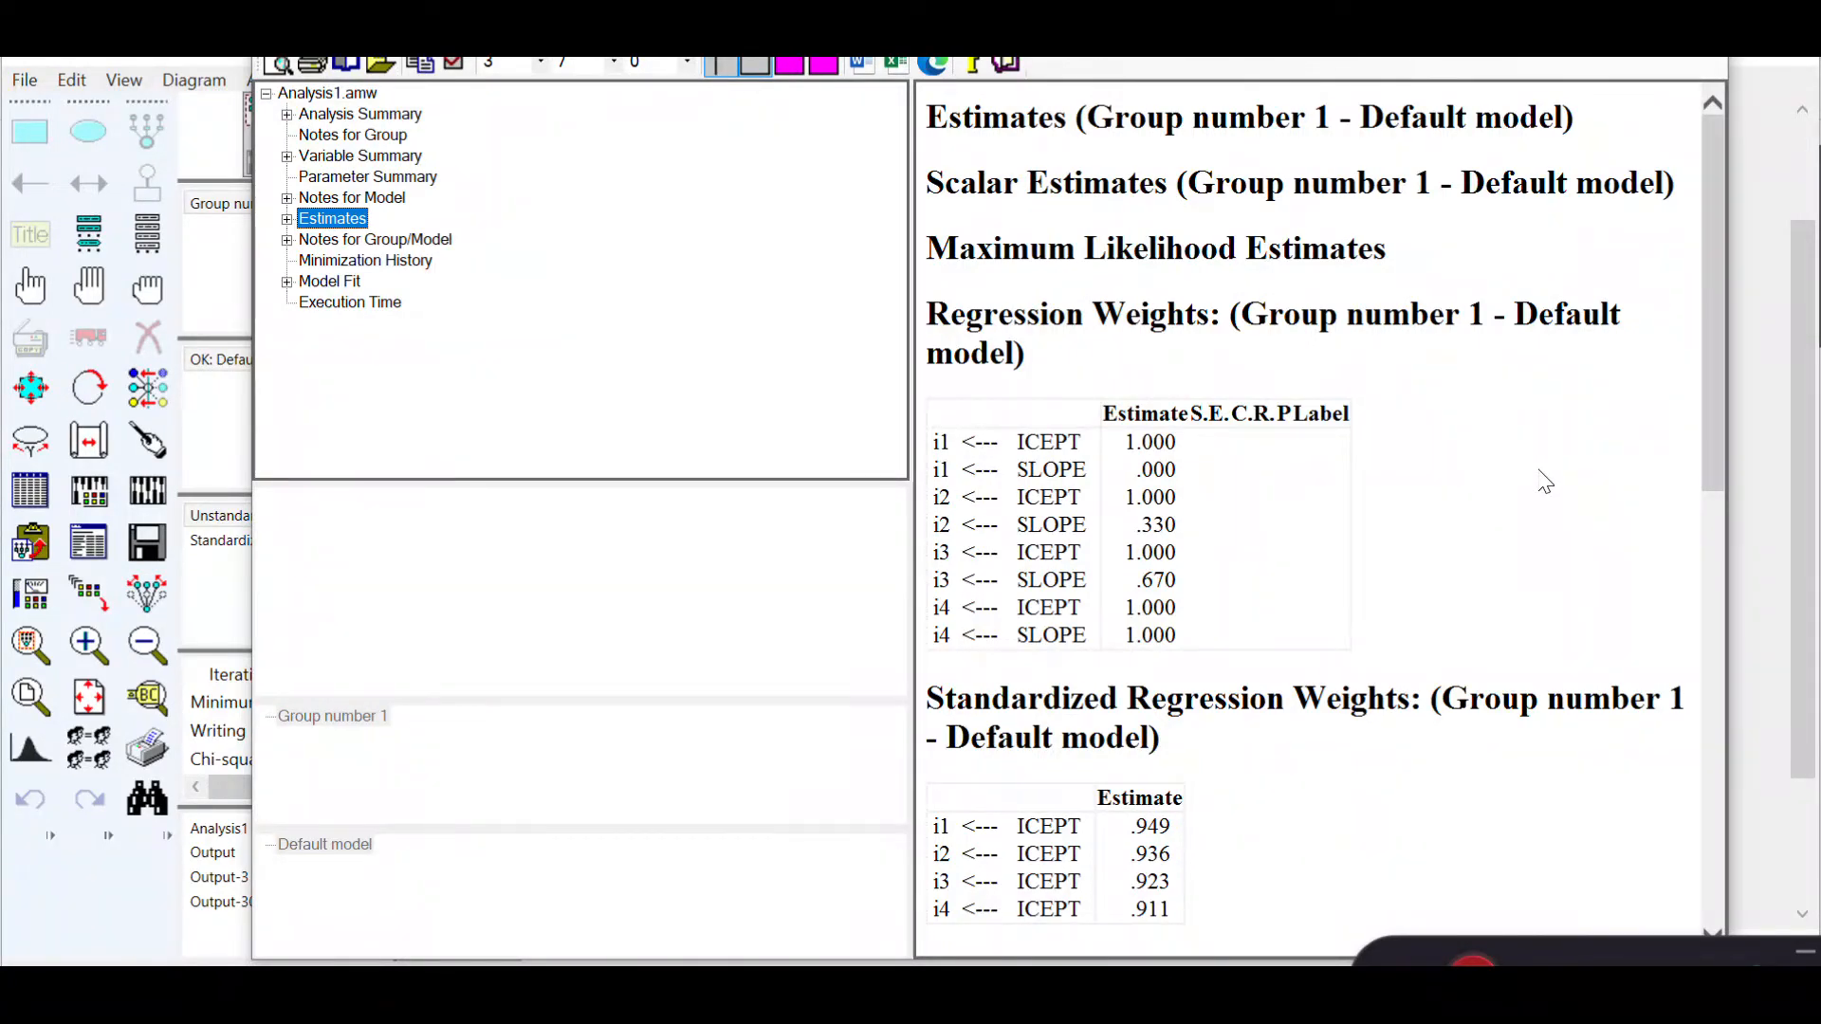
pyautogui.scroll(-3, 1545, 482)
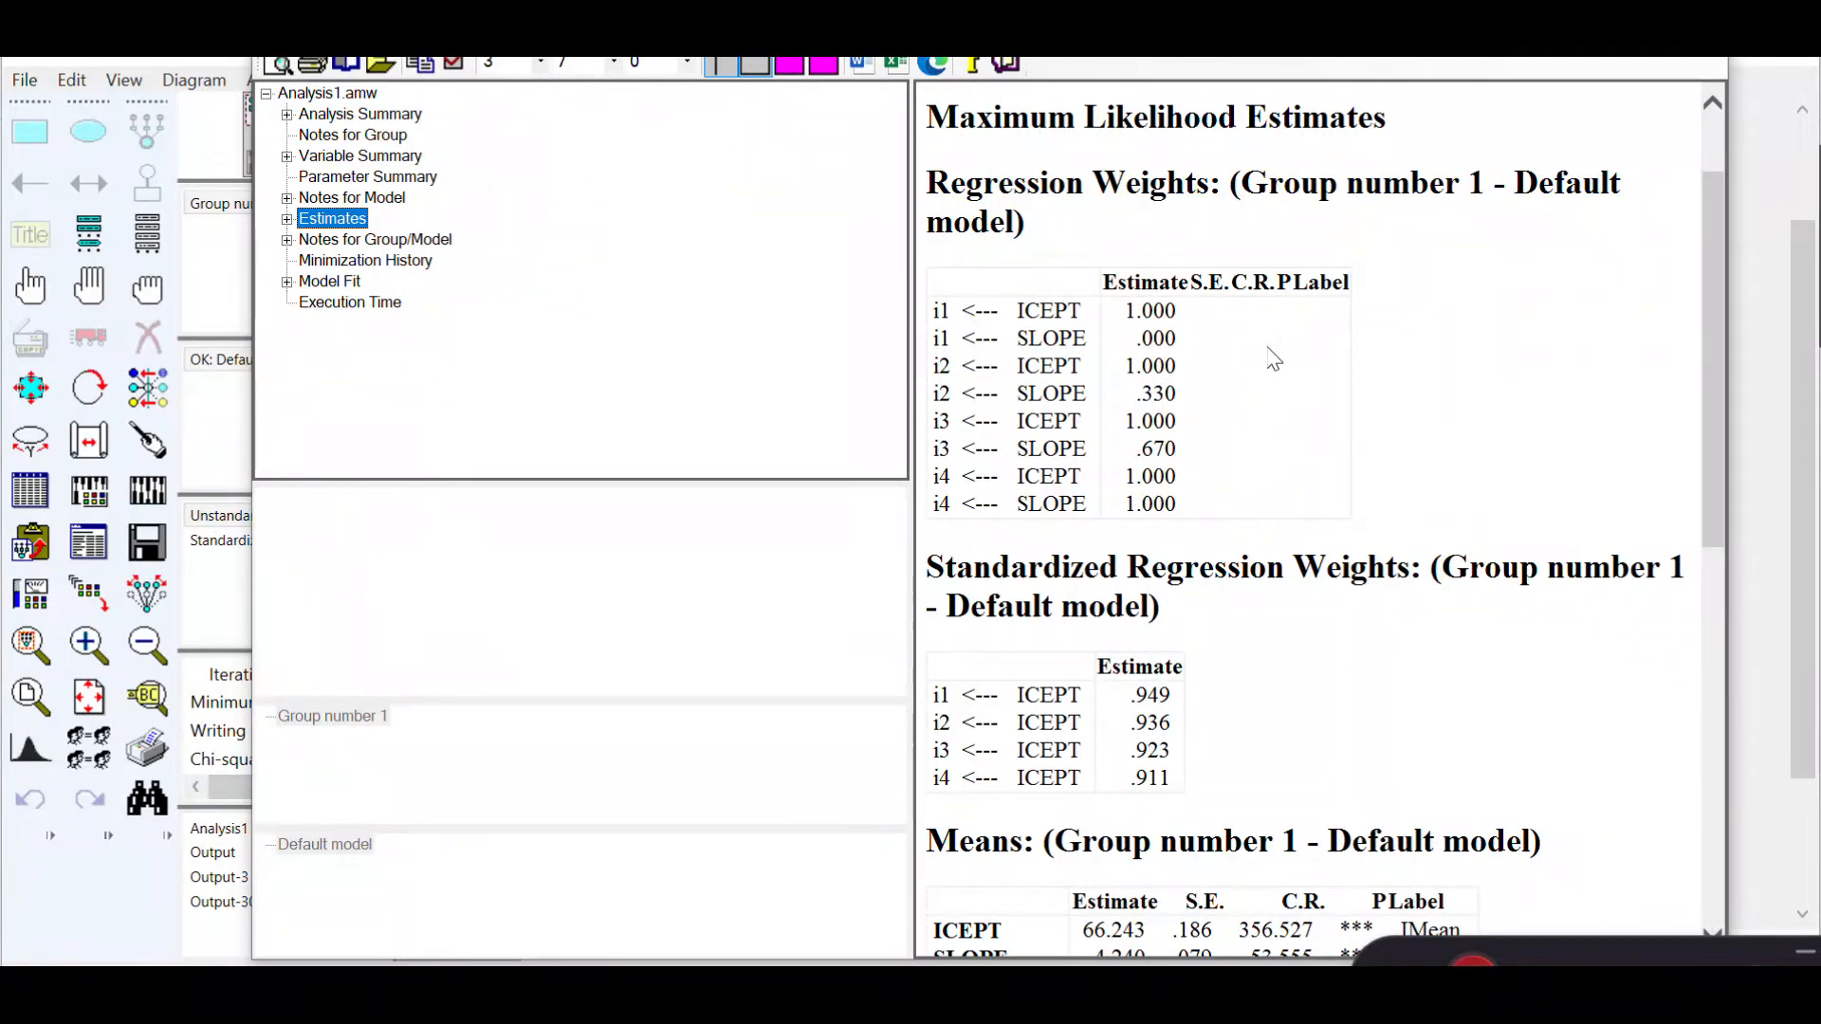
pyautogui.scroll(-3, 1271, 358)
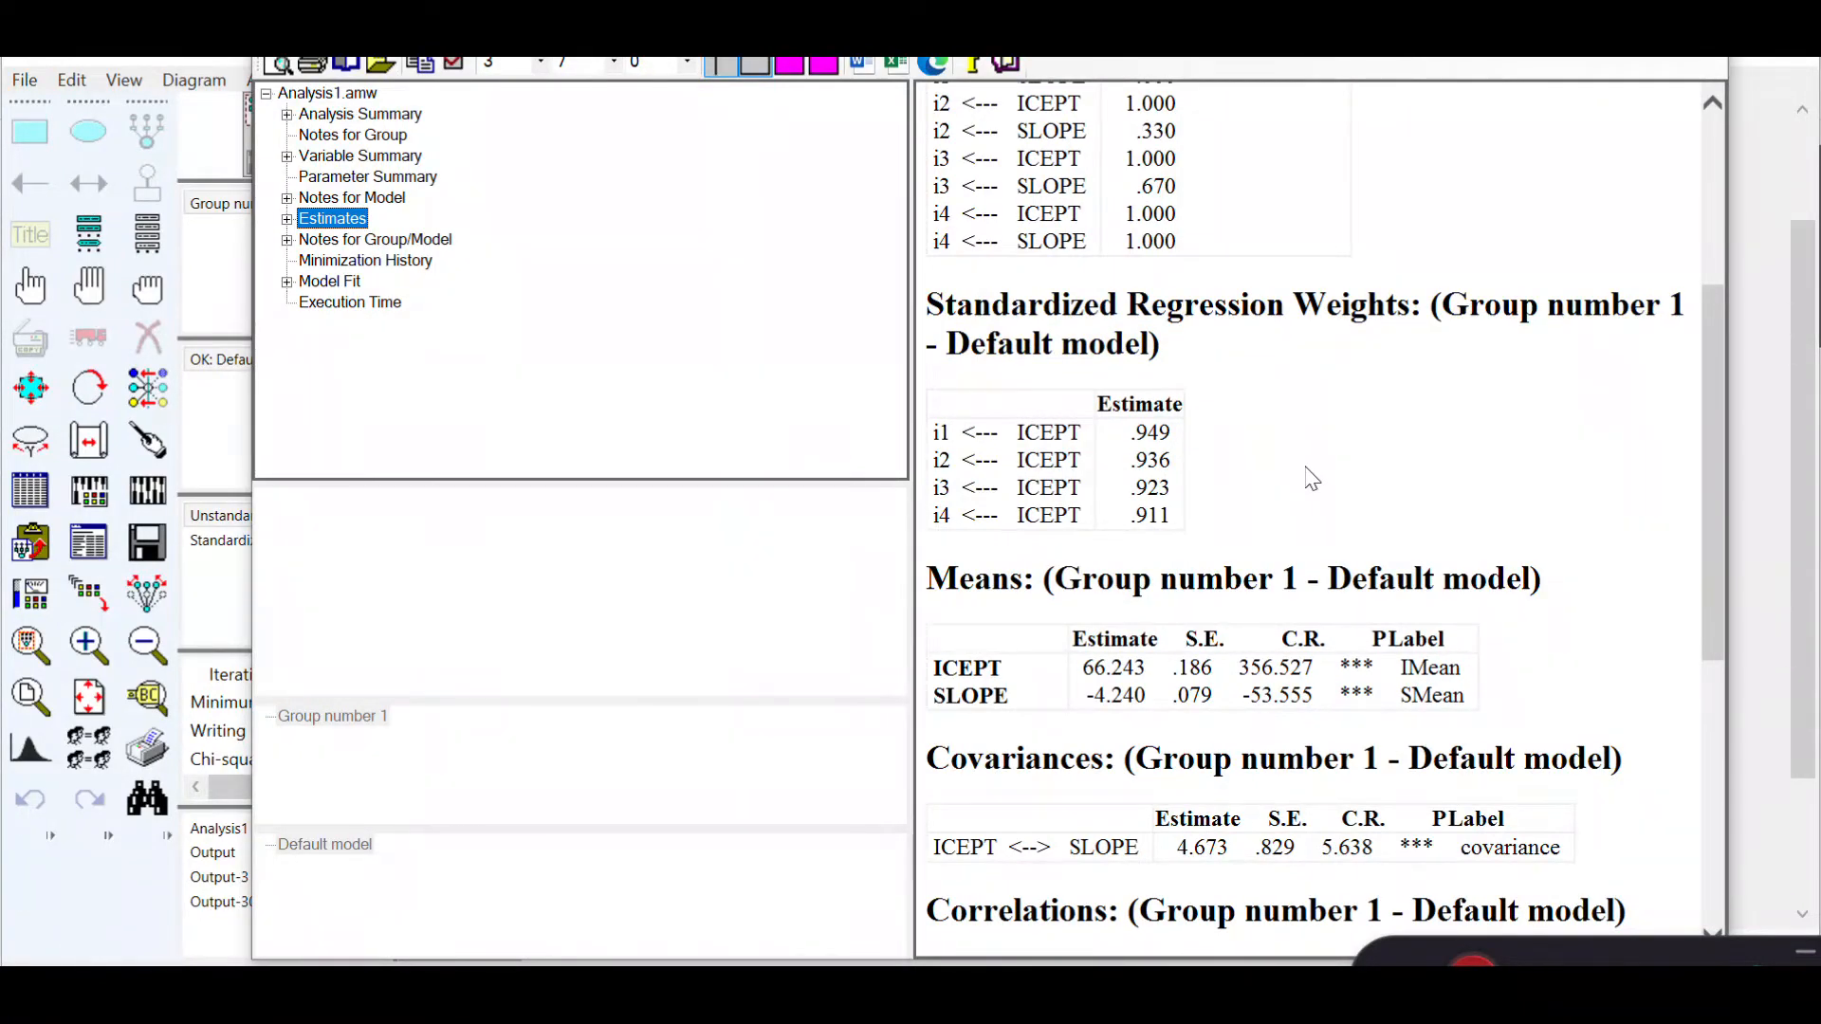
pyautogui.scroll(-2, 1356, 460)
pyautogui.scroll(-1, 1358, 458)
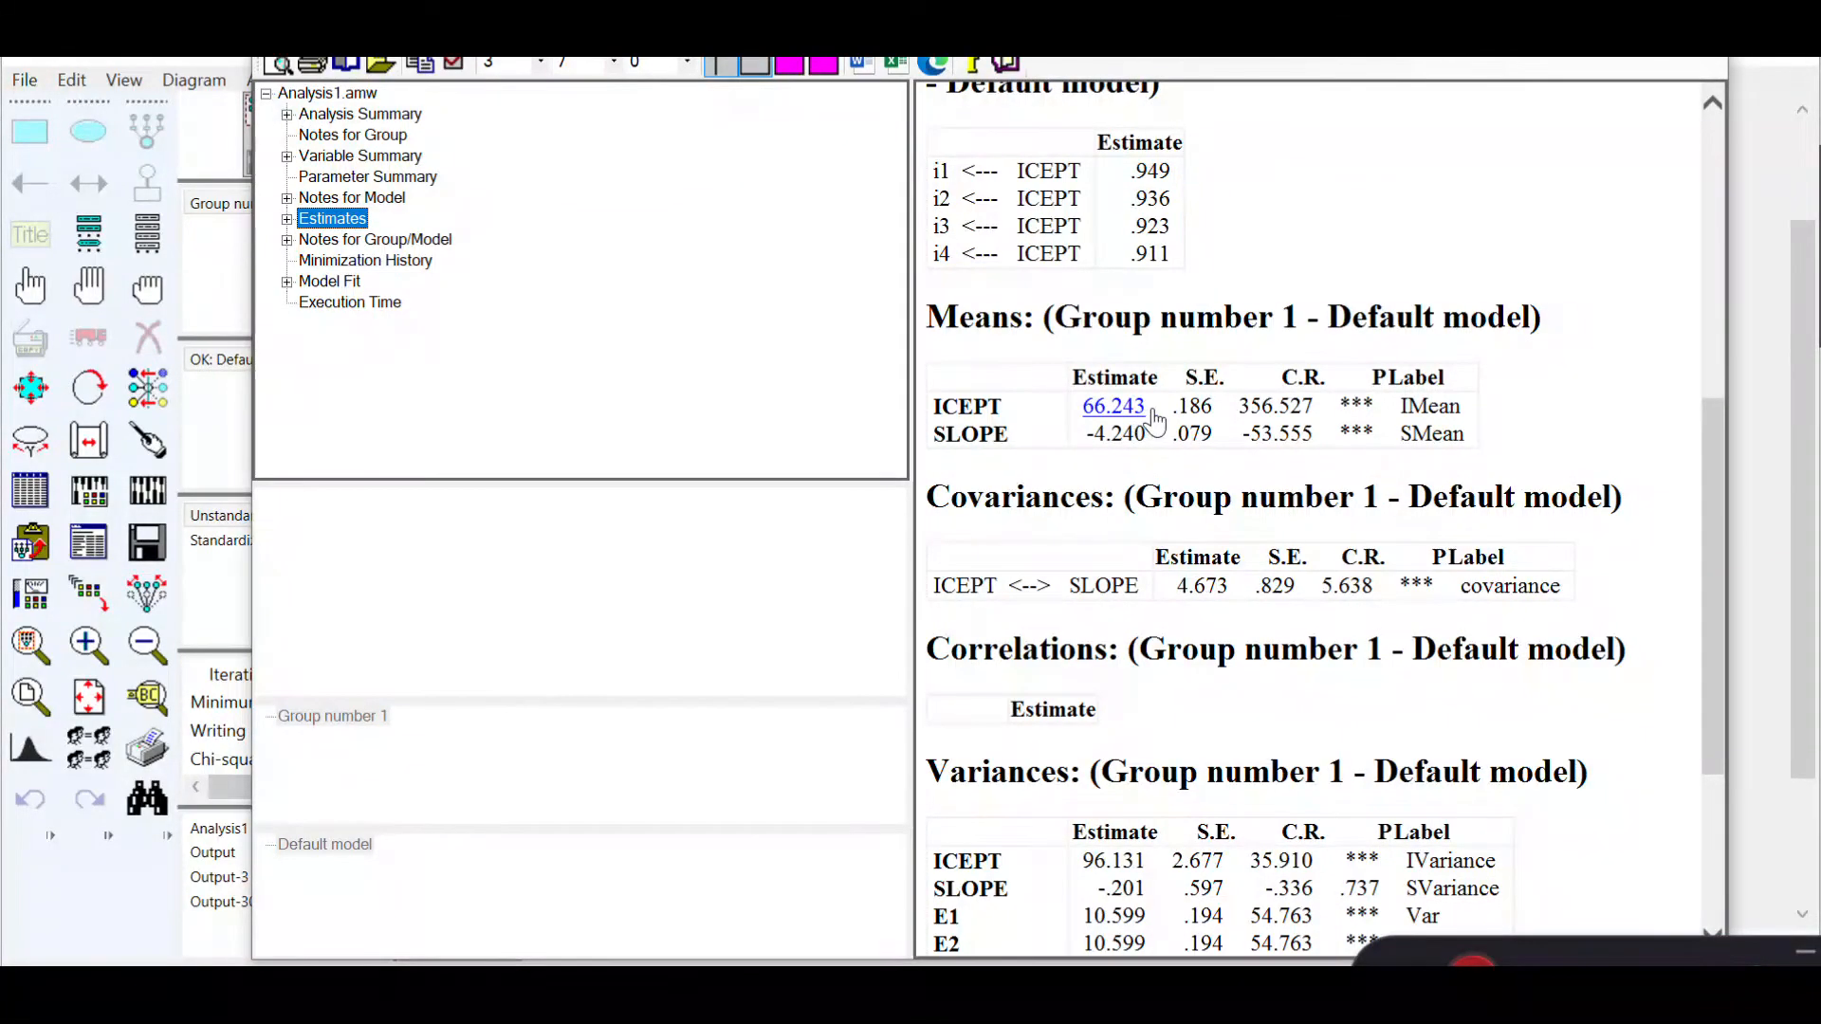
# Step: Read the explanations of the P values for the ICEPT and SLOPE means, closing each one
pyautogui.click(1354, 410)
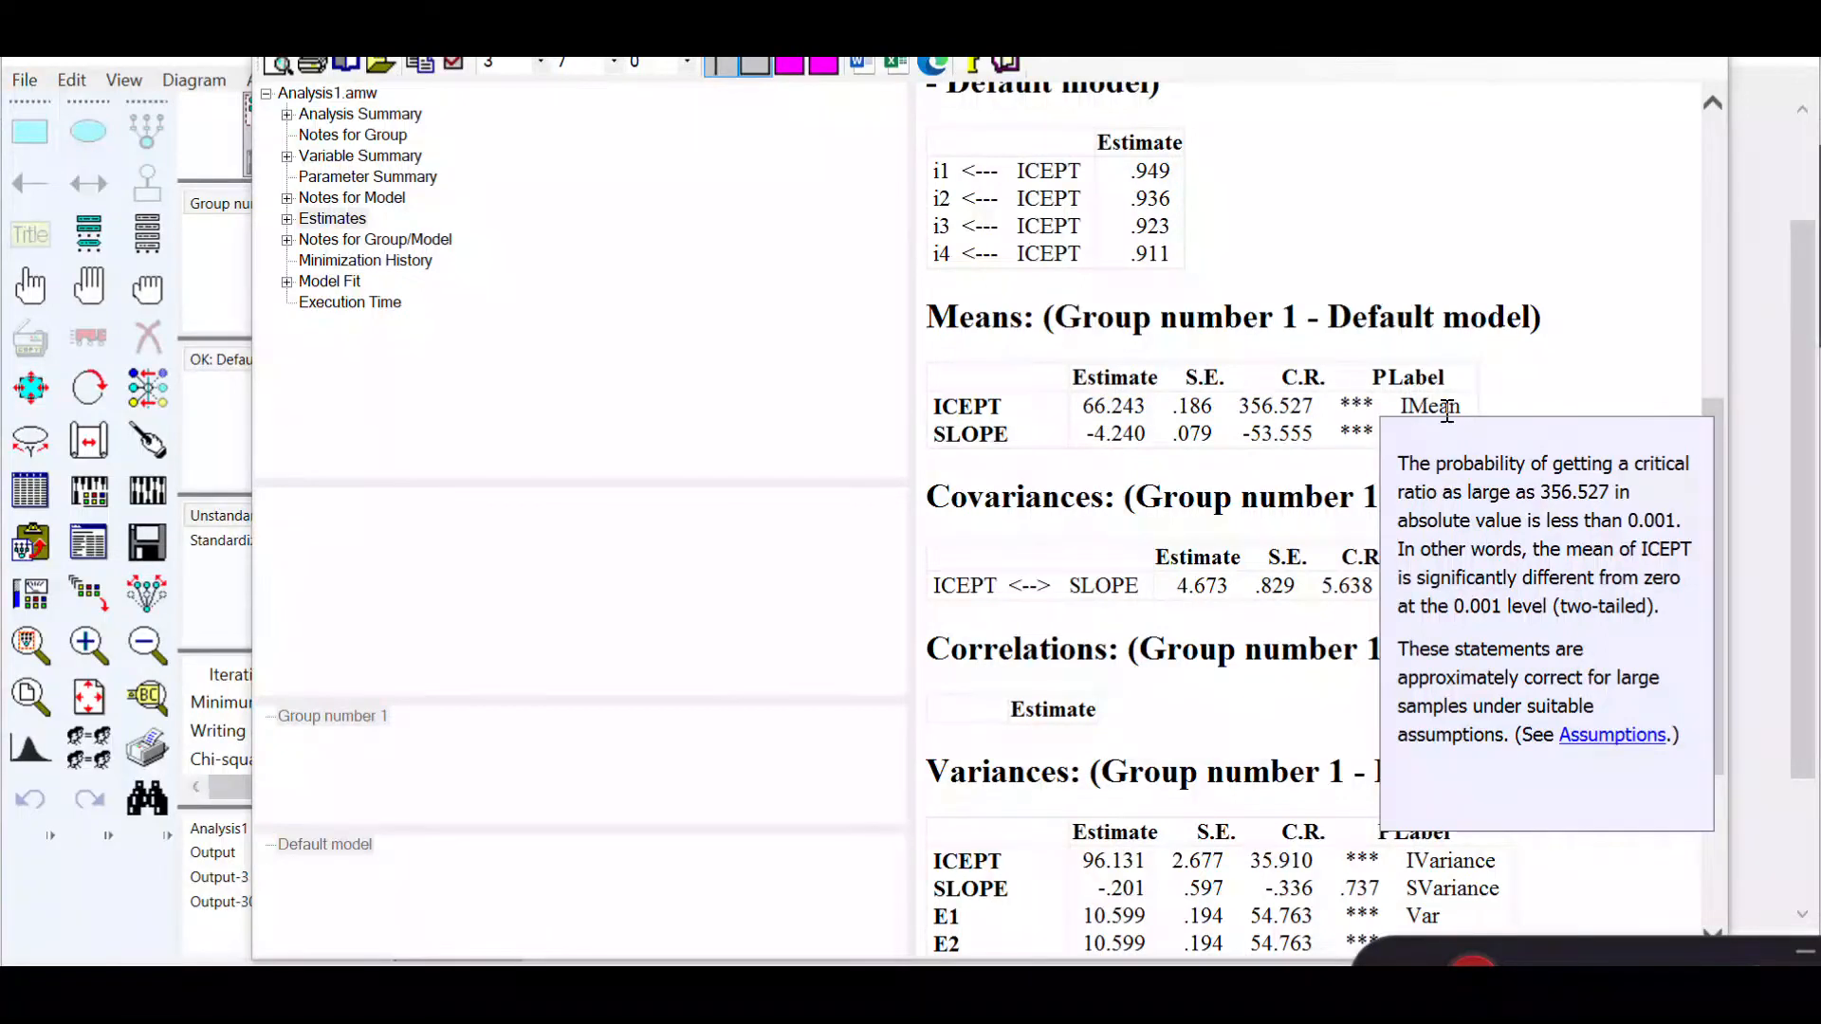
pyautogui.click(1585, 360)
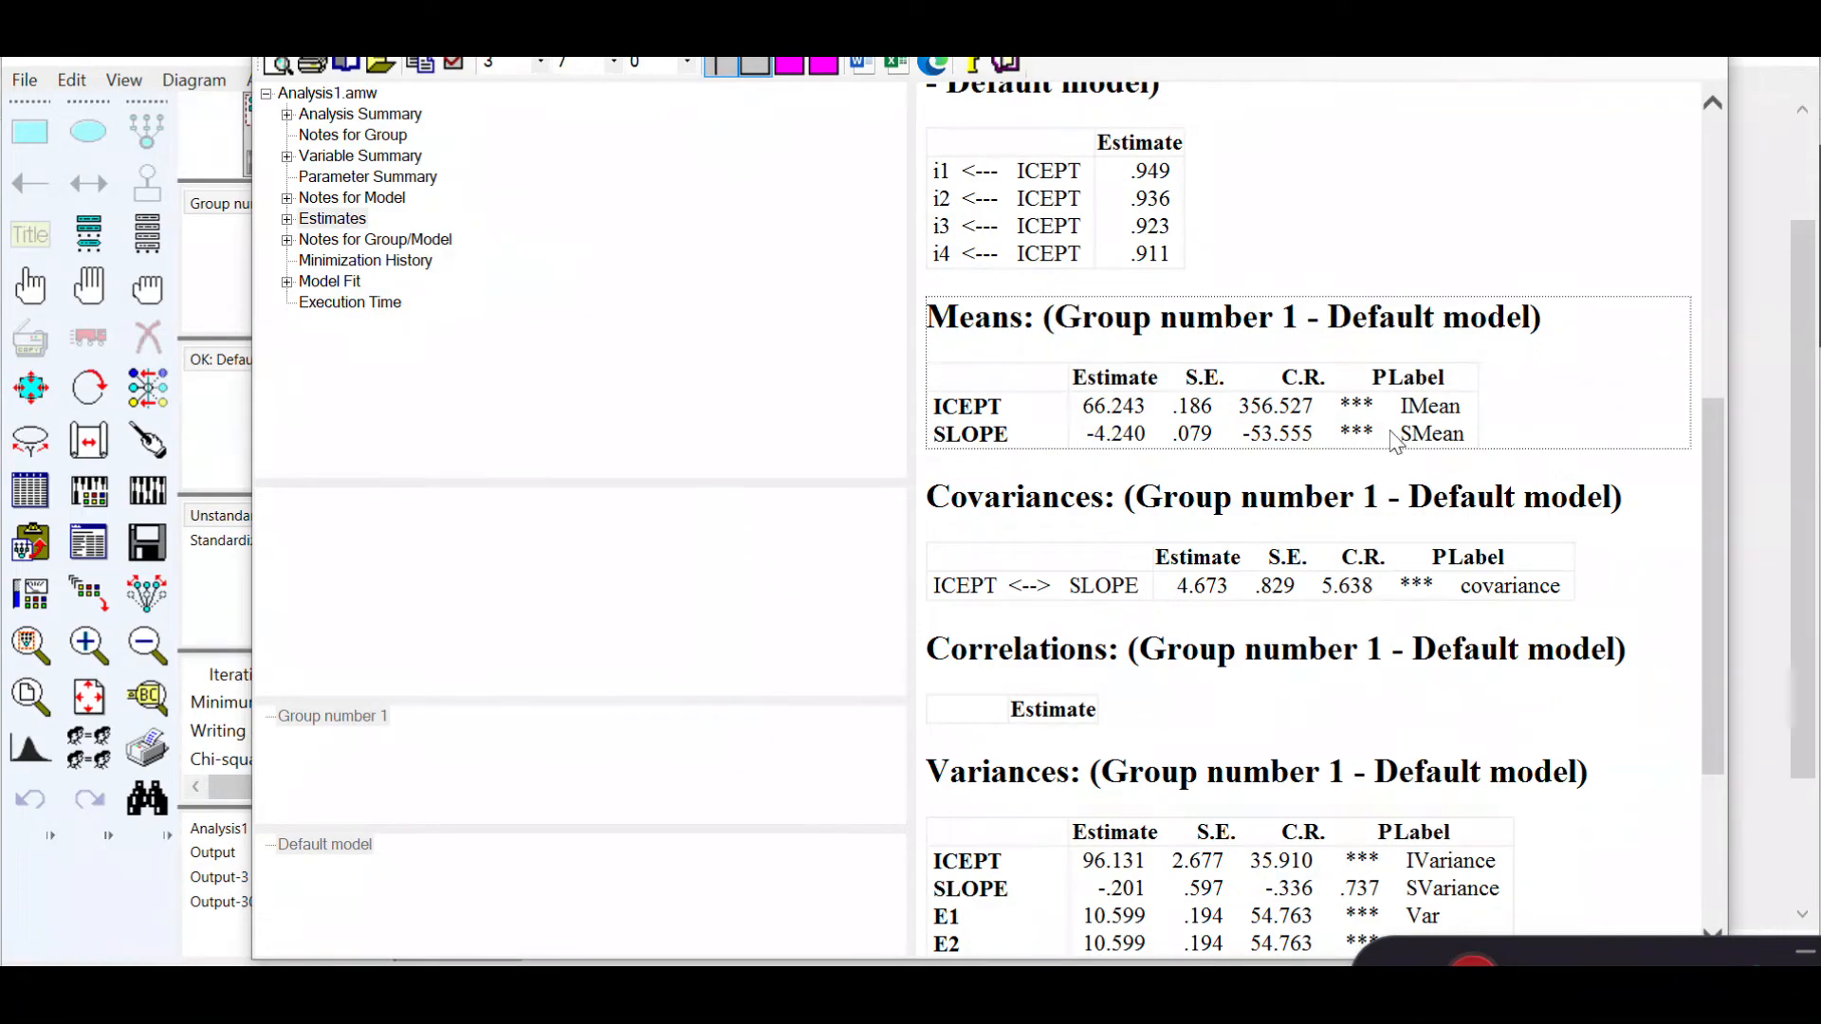
pyautogui.click(1359, 437)
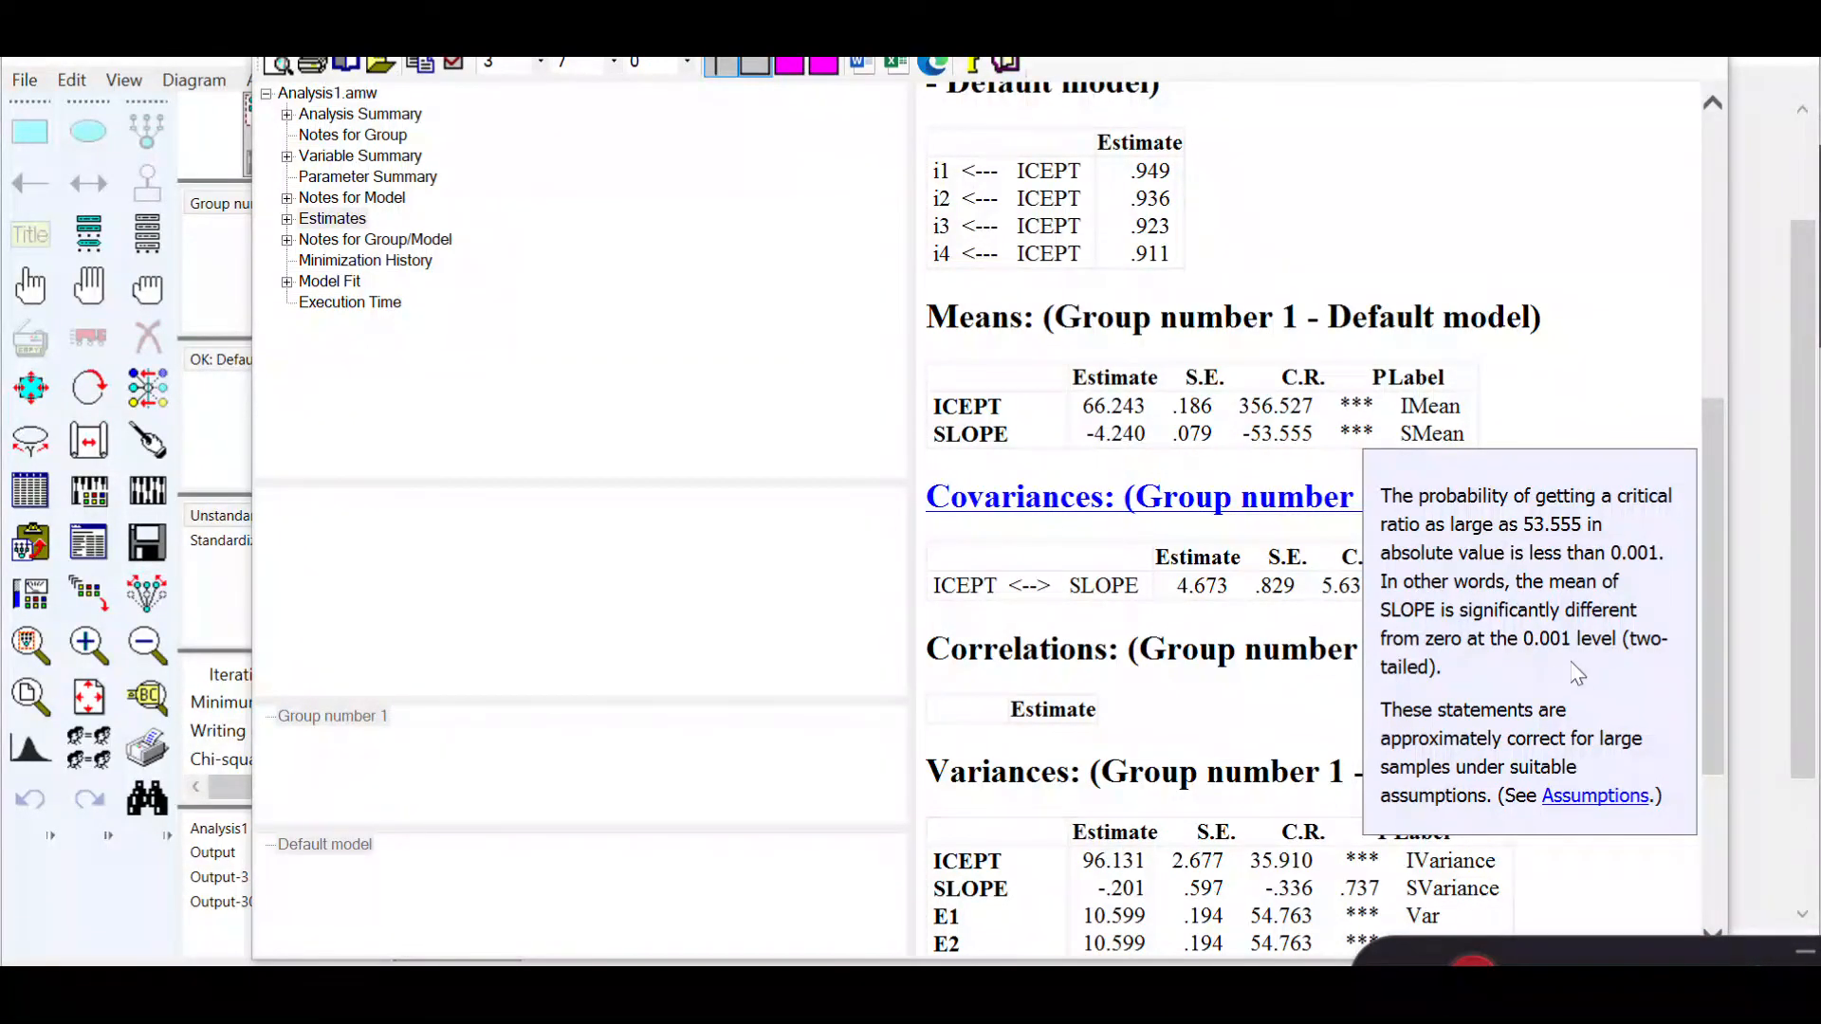
pyautogui.click(1668, 363)
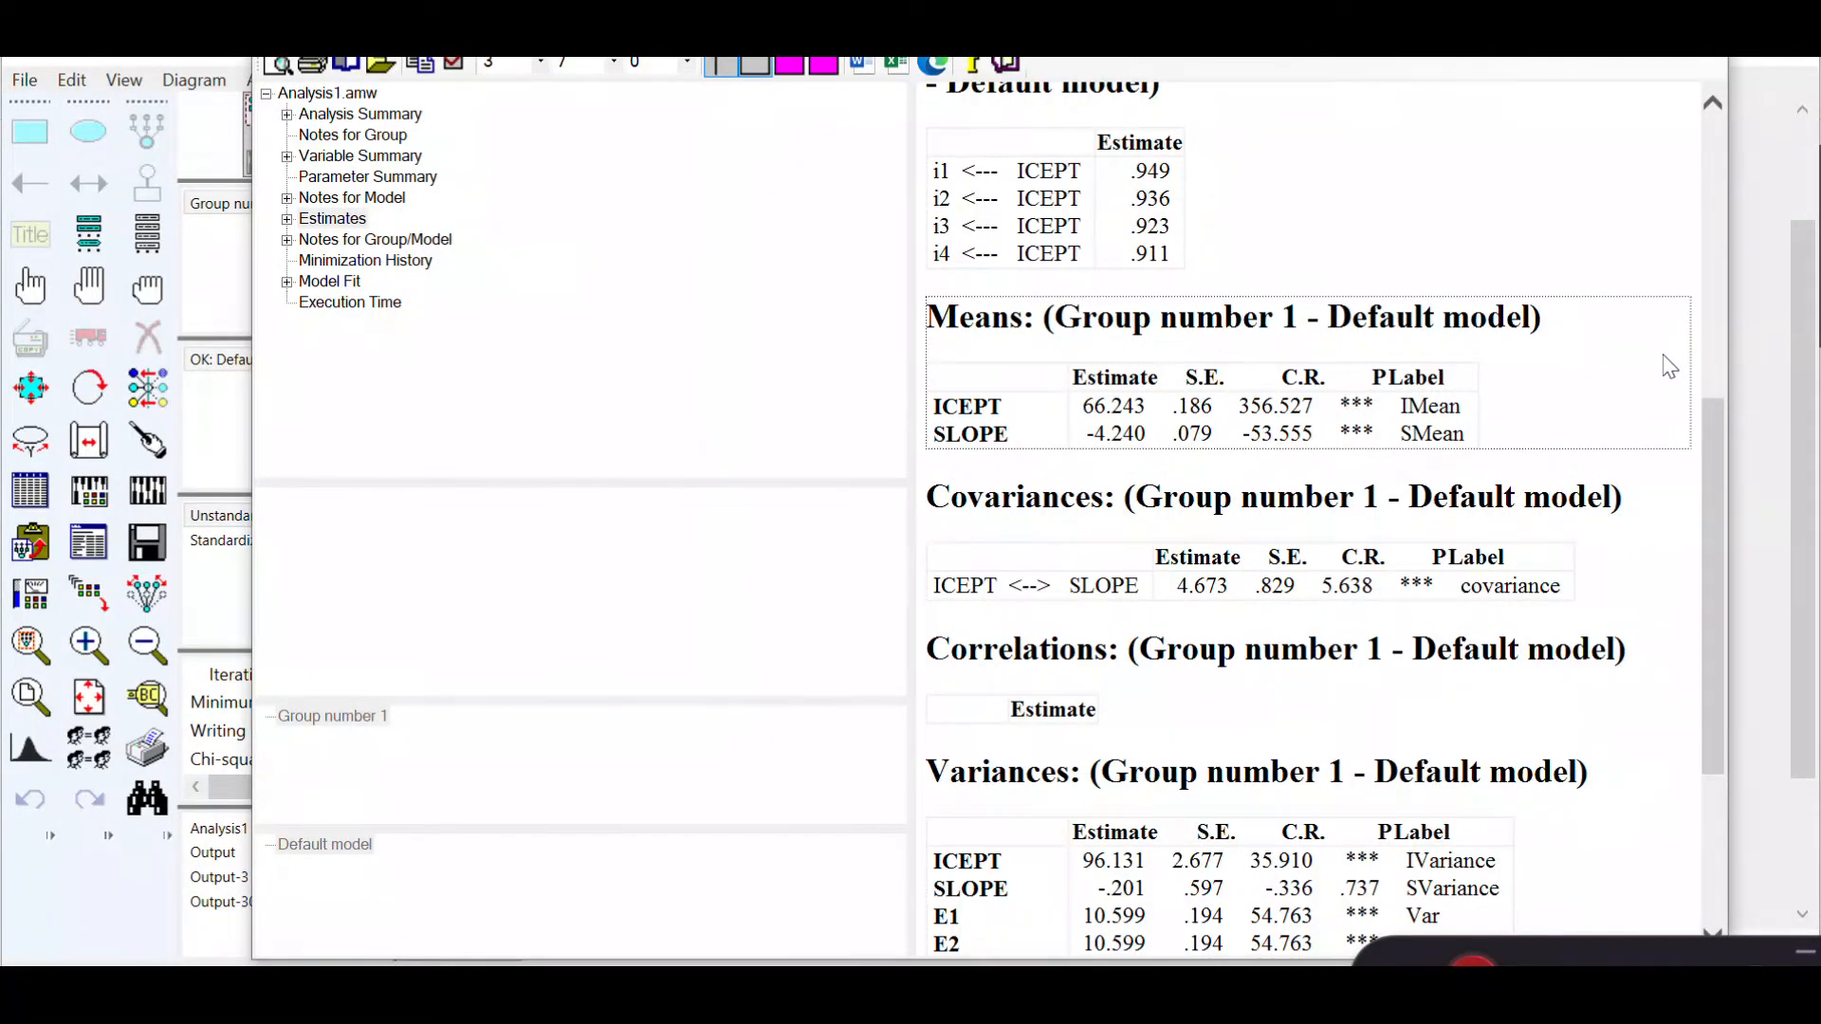
# Step: Examine the covariance between ICEPT and SLOPE in the estimates and on the path diagram, and return to the output
pyautogui.scroll(-2, 1659, 379)
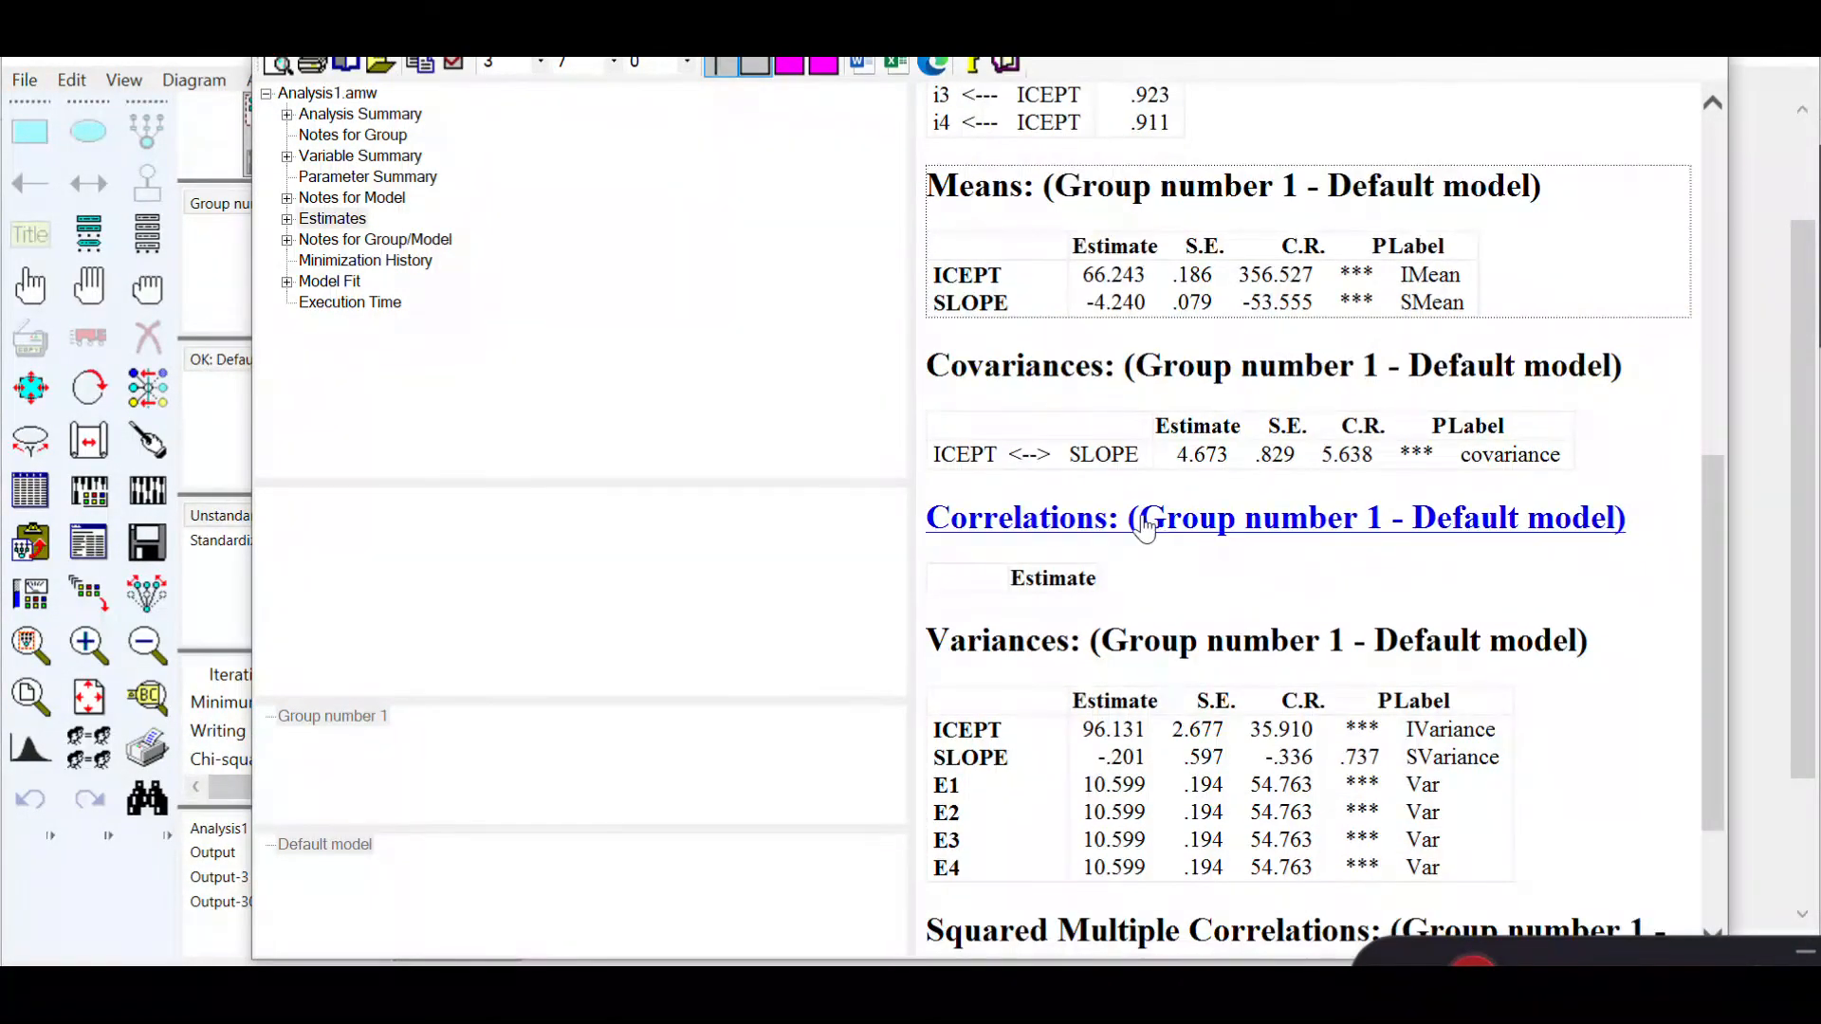
pyautogui.doubleClick(1097, 456)
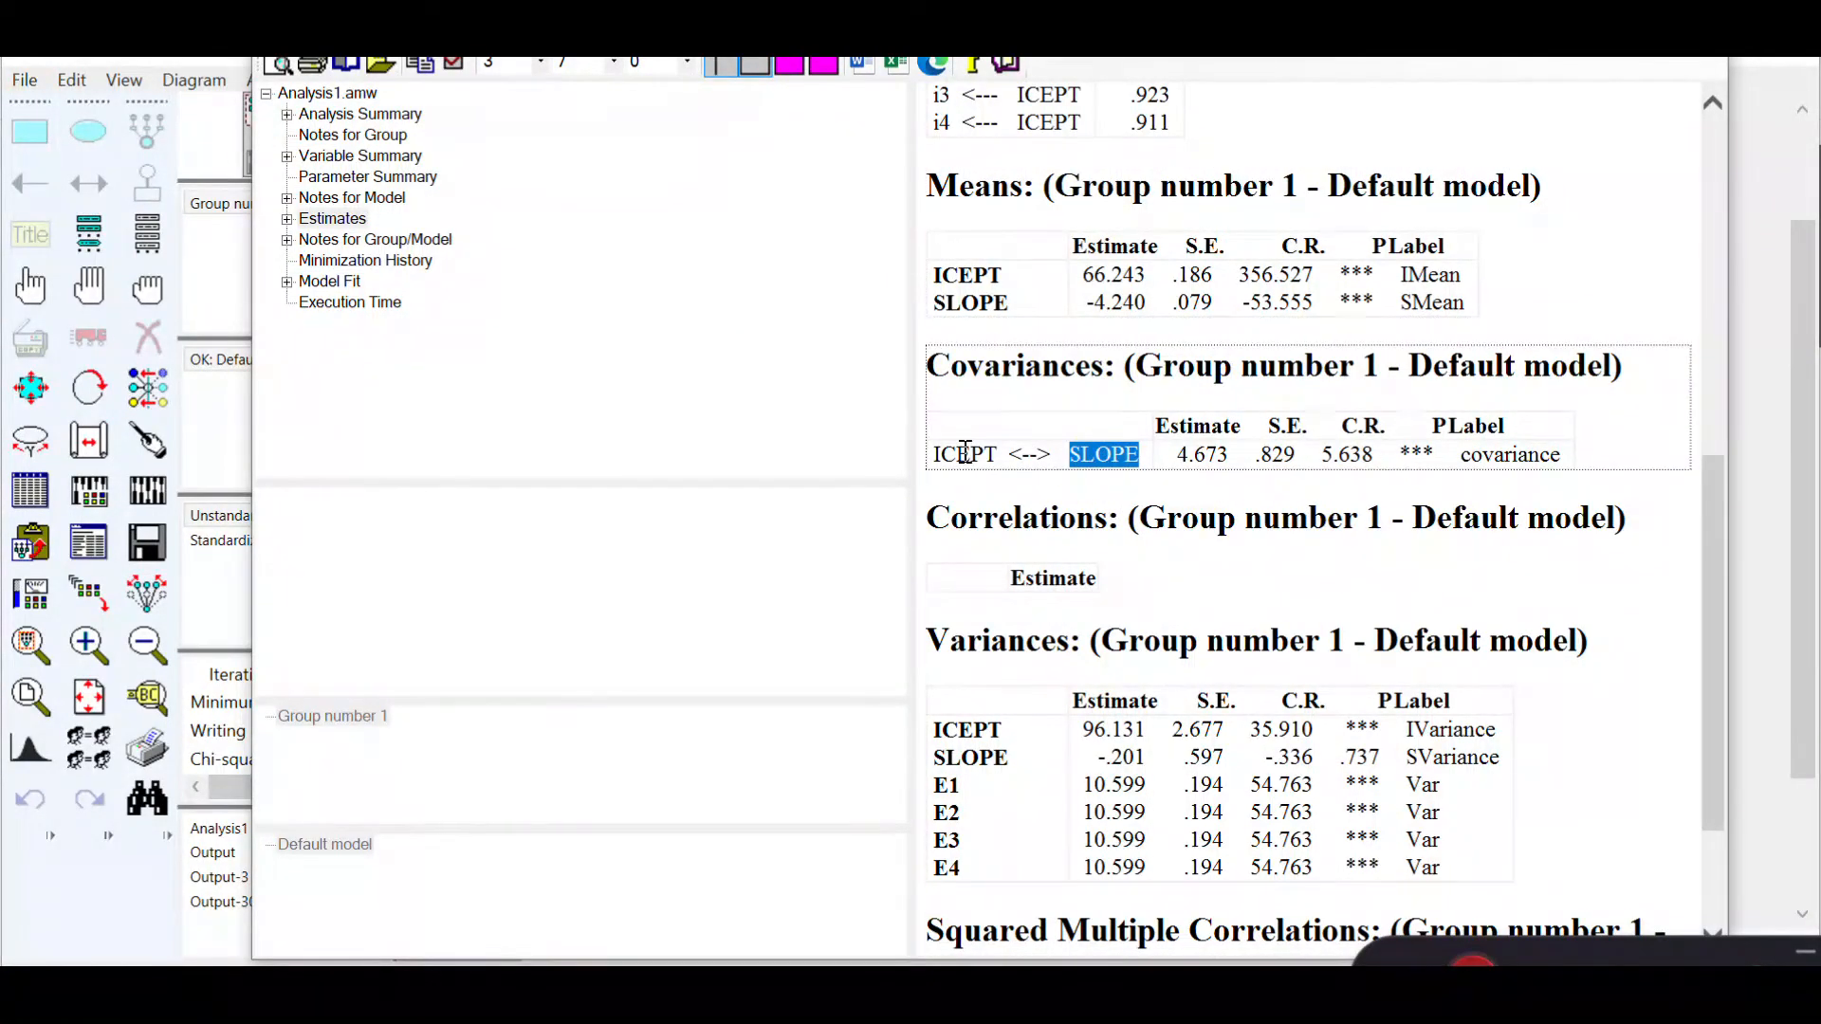
pyautogui.click(964, 457)
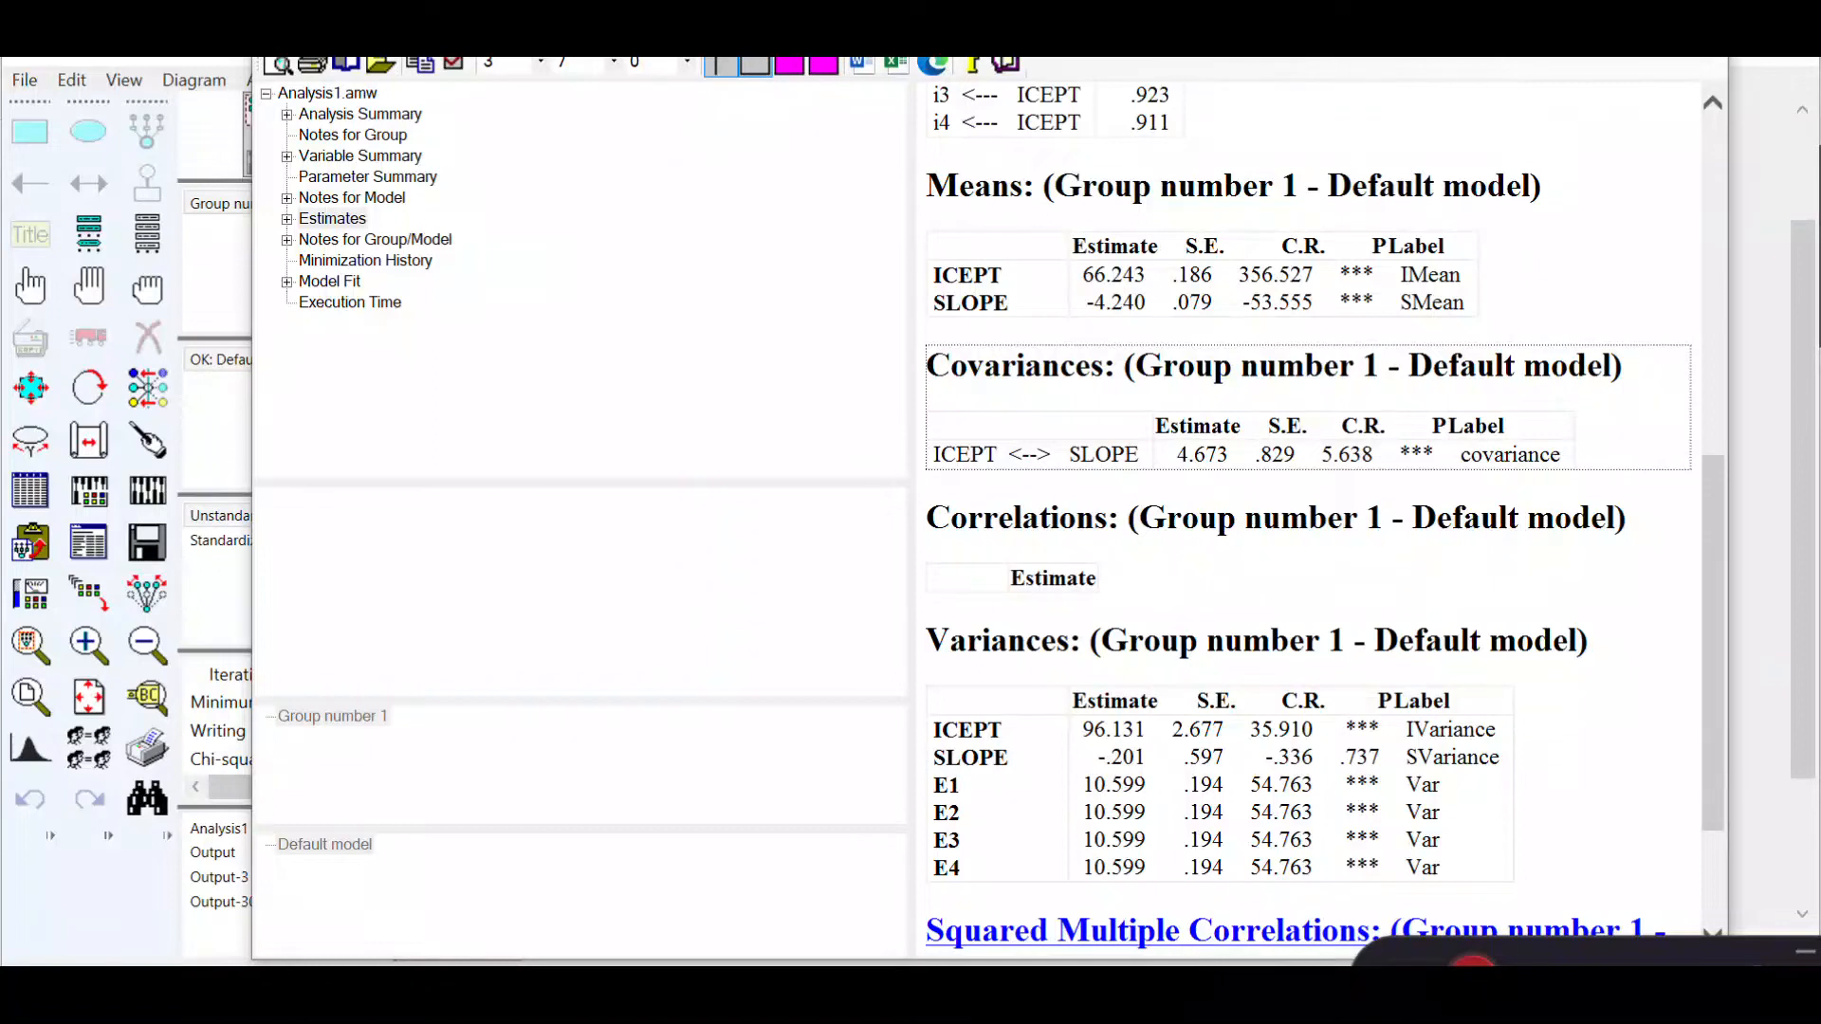
pyautogui.click(1214, 910)
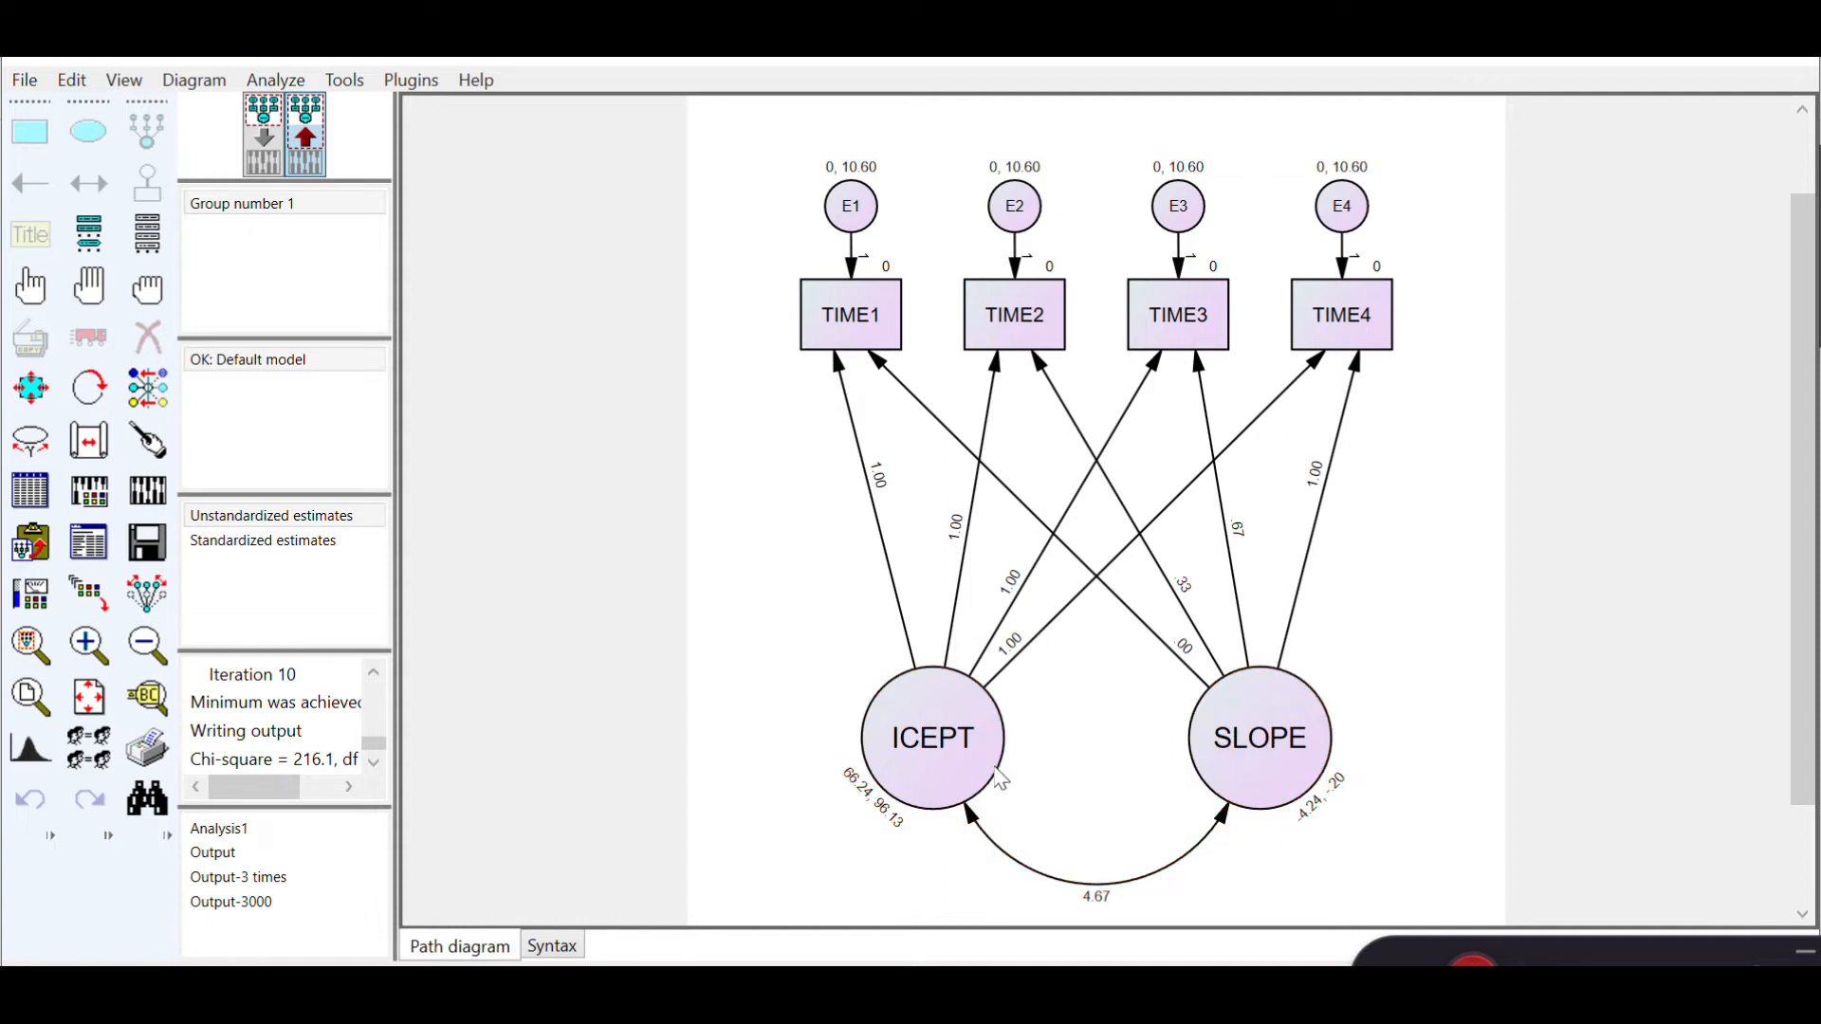
pyautogui.moveTo(1281, 995)
pyautogui.click(1431, 873)
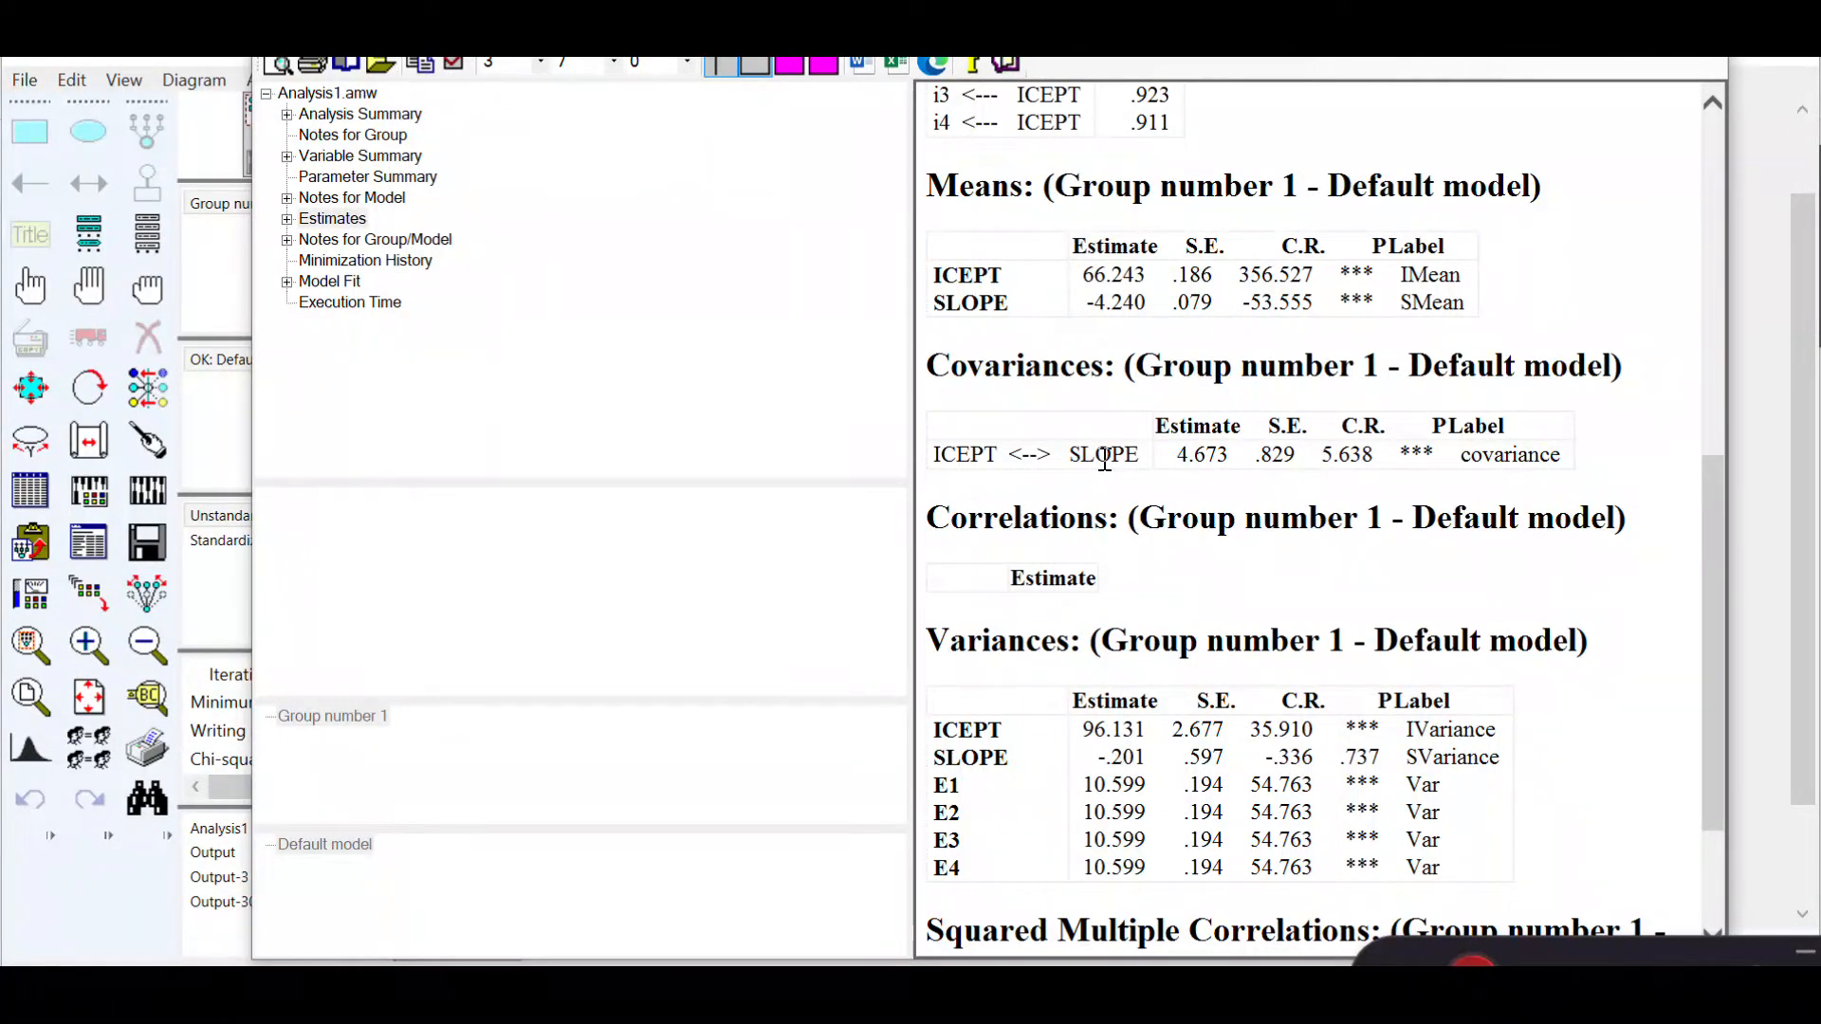
# Step: Examine the variances and squared multiple correlations at the end of the estimates, and return to the path diagram
pyautogui.scroll(-3, 1106, 464)
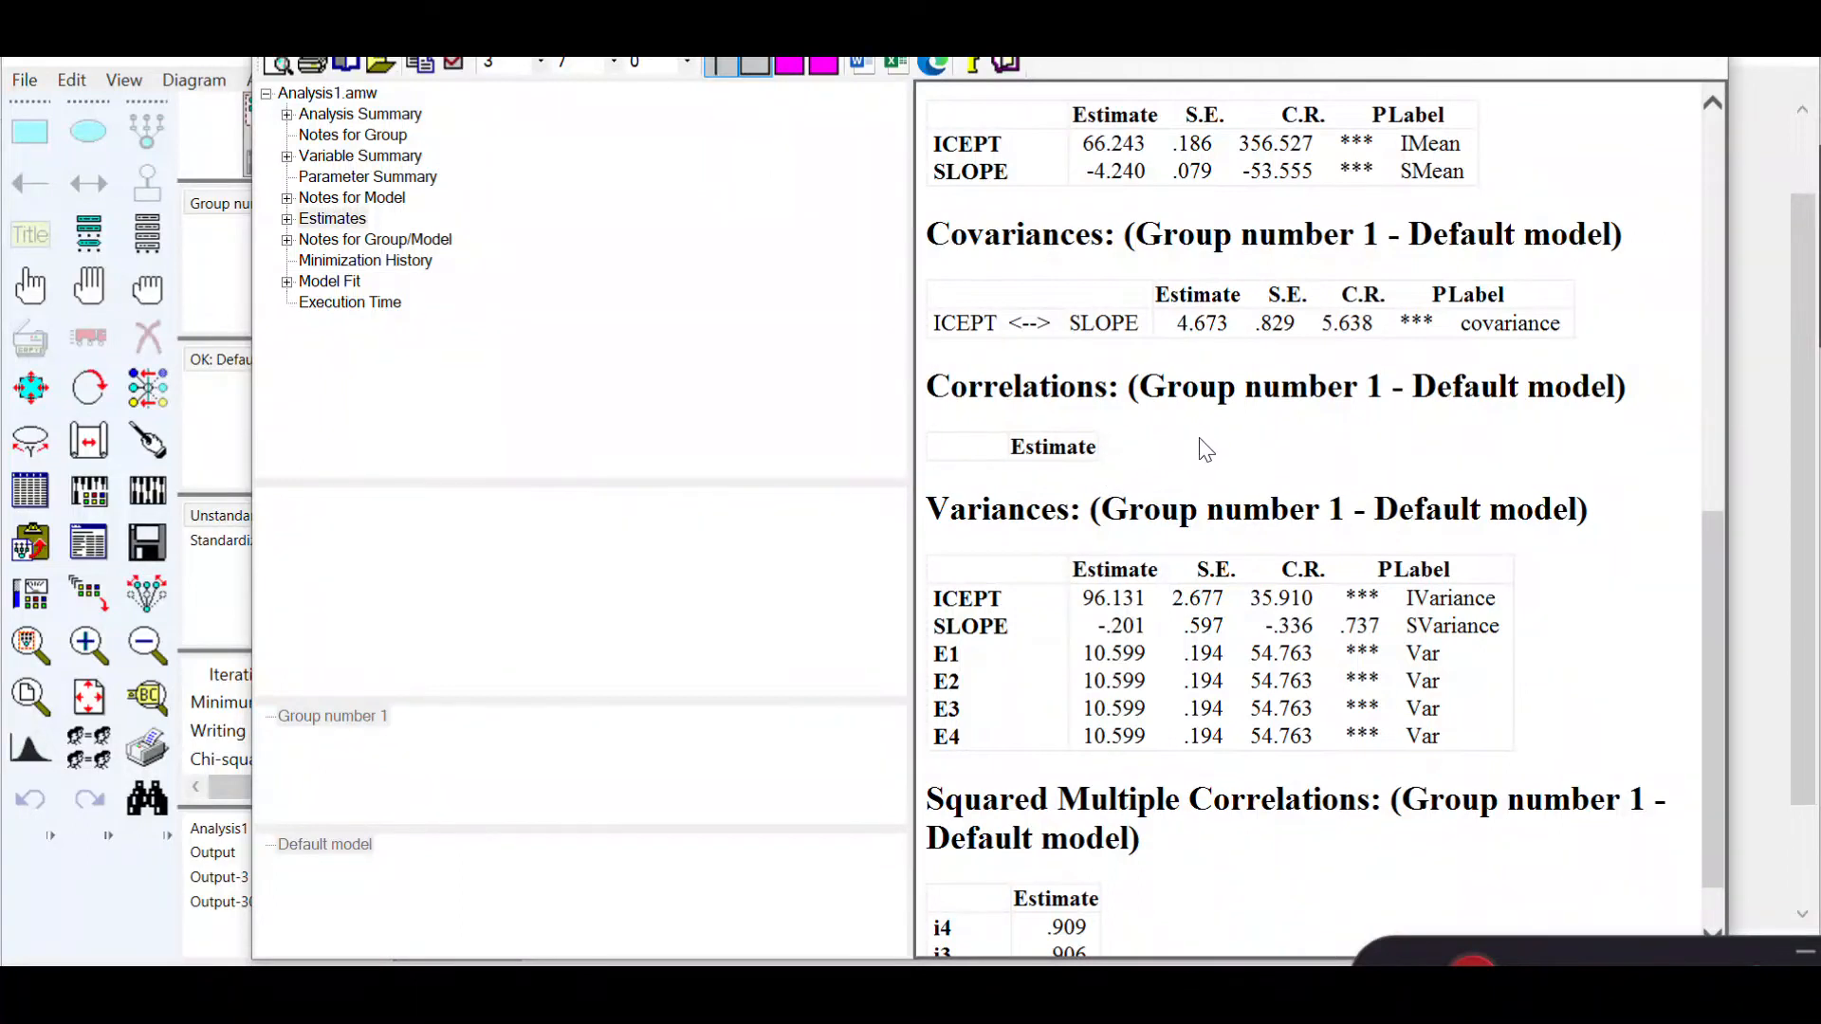
pyautogui.scroll(-2, 1209, 446)
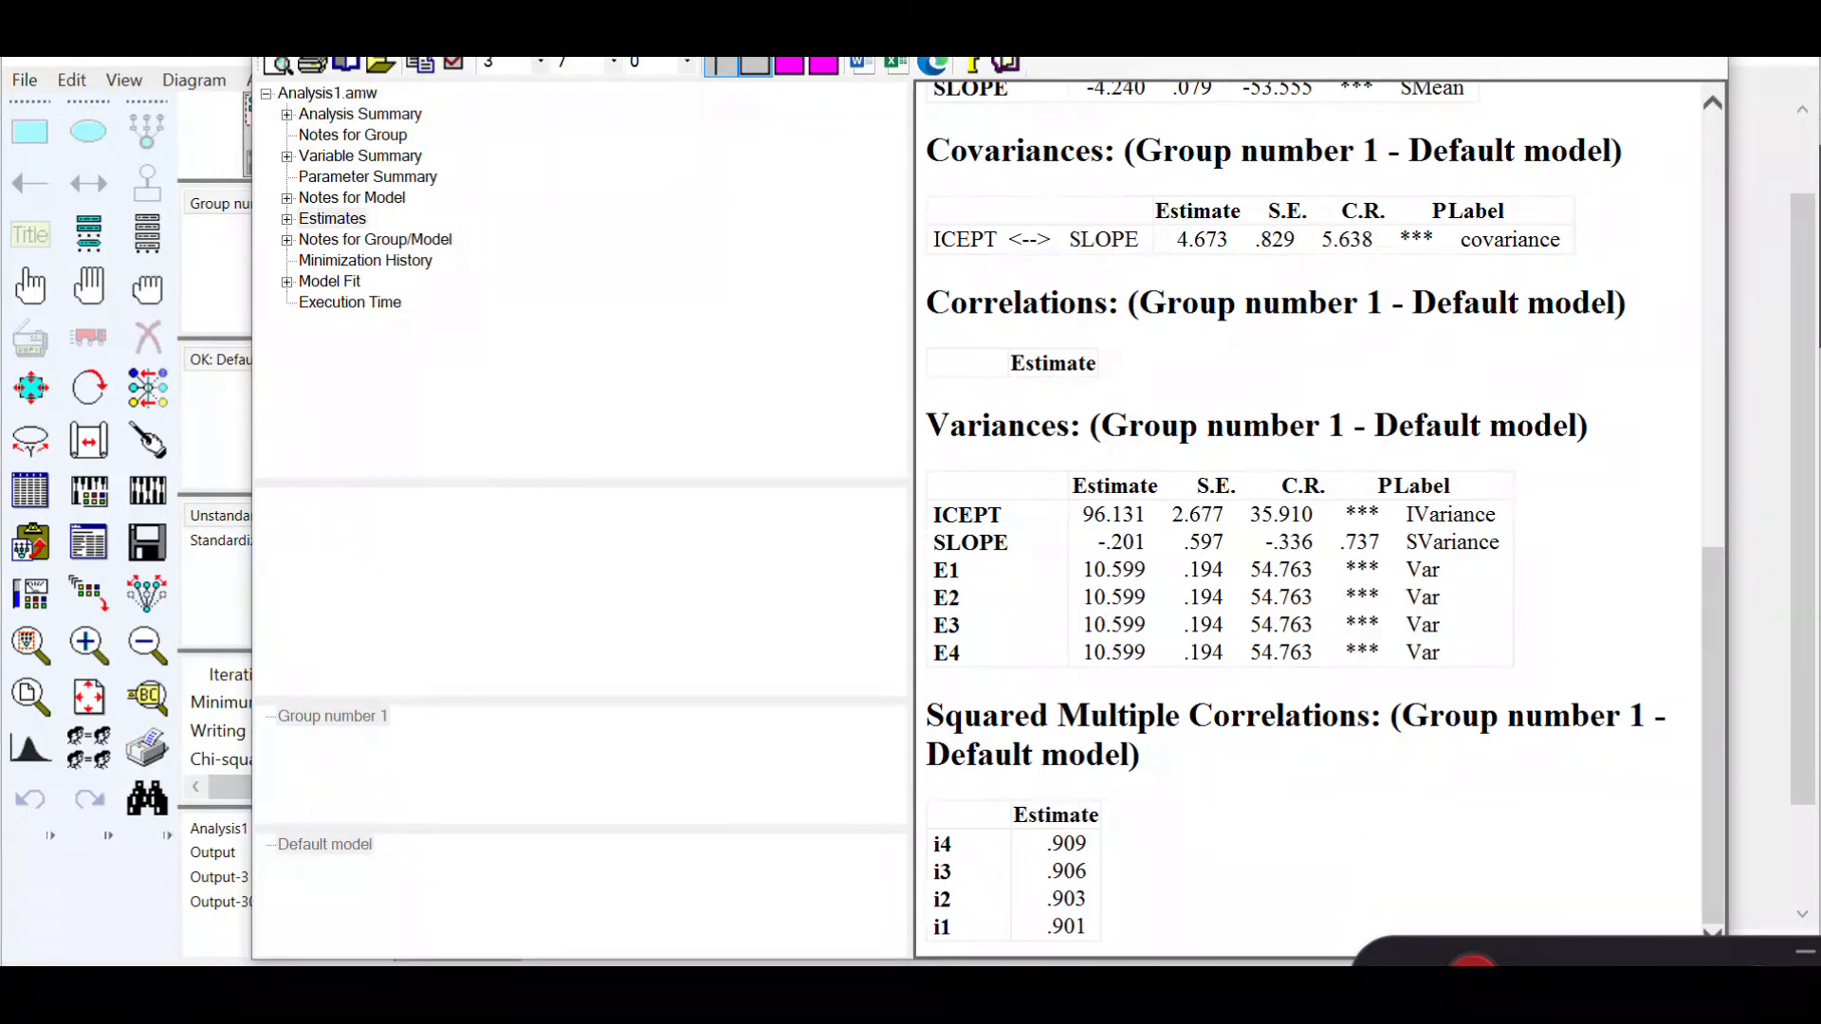
pyautogui.click(1706, 36)
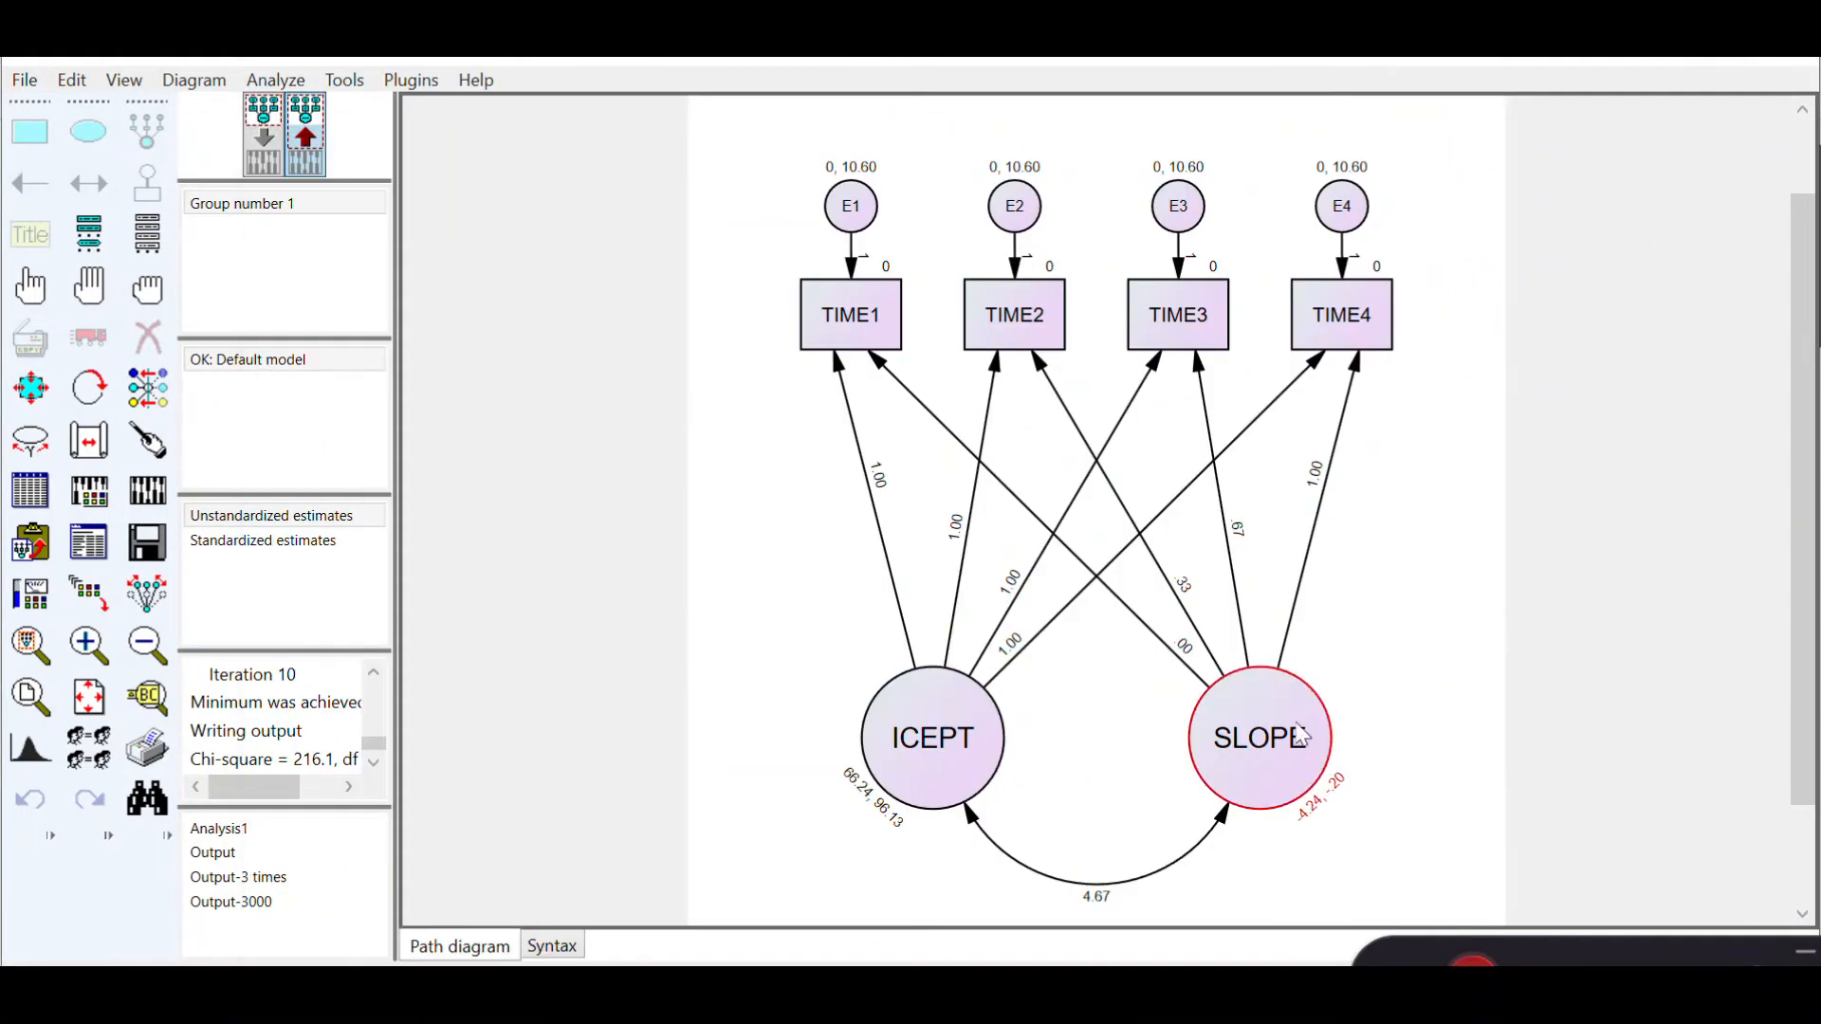
# Step: Show the input path diagram, add the dataset variable Gender below ICEPT and SLOPE, and delete the covariance between those two factors
pyautogui.click(153, 244)
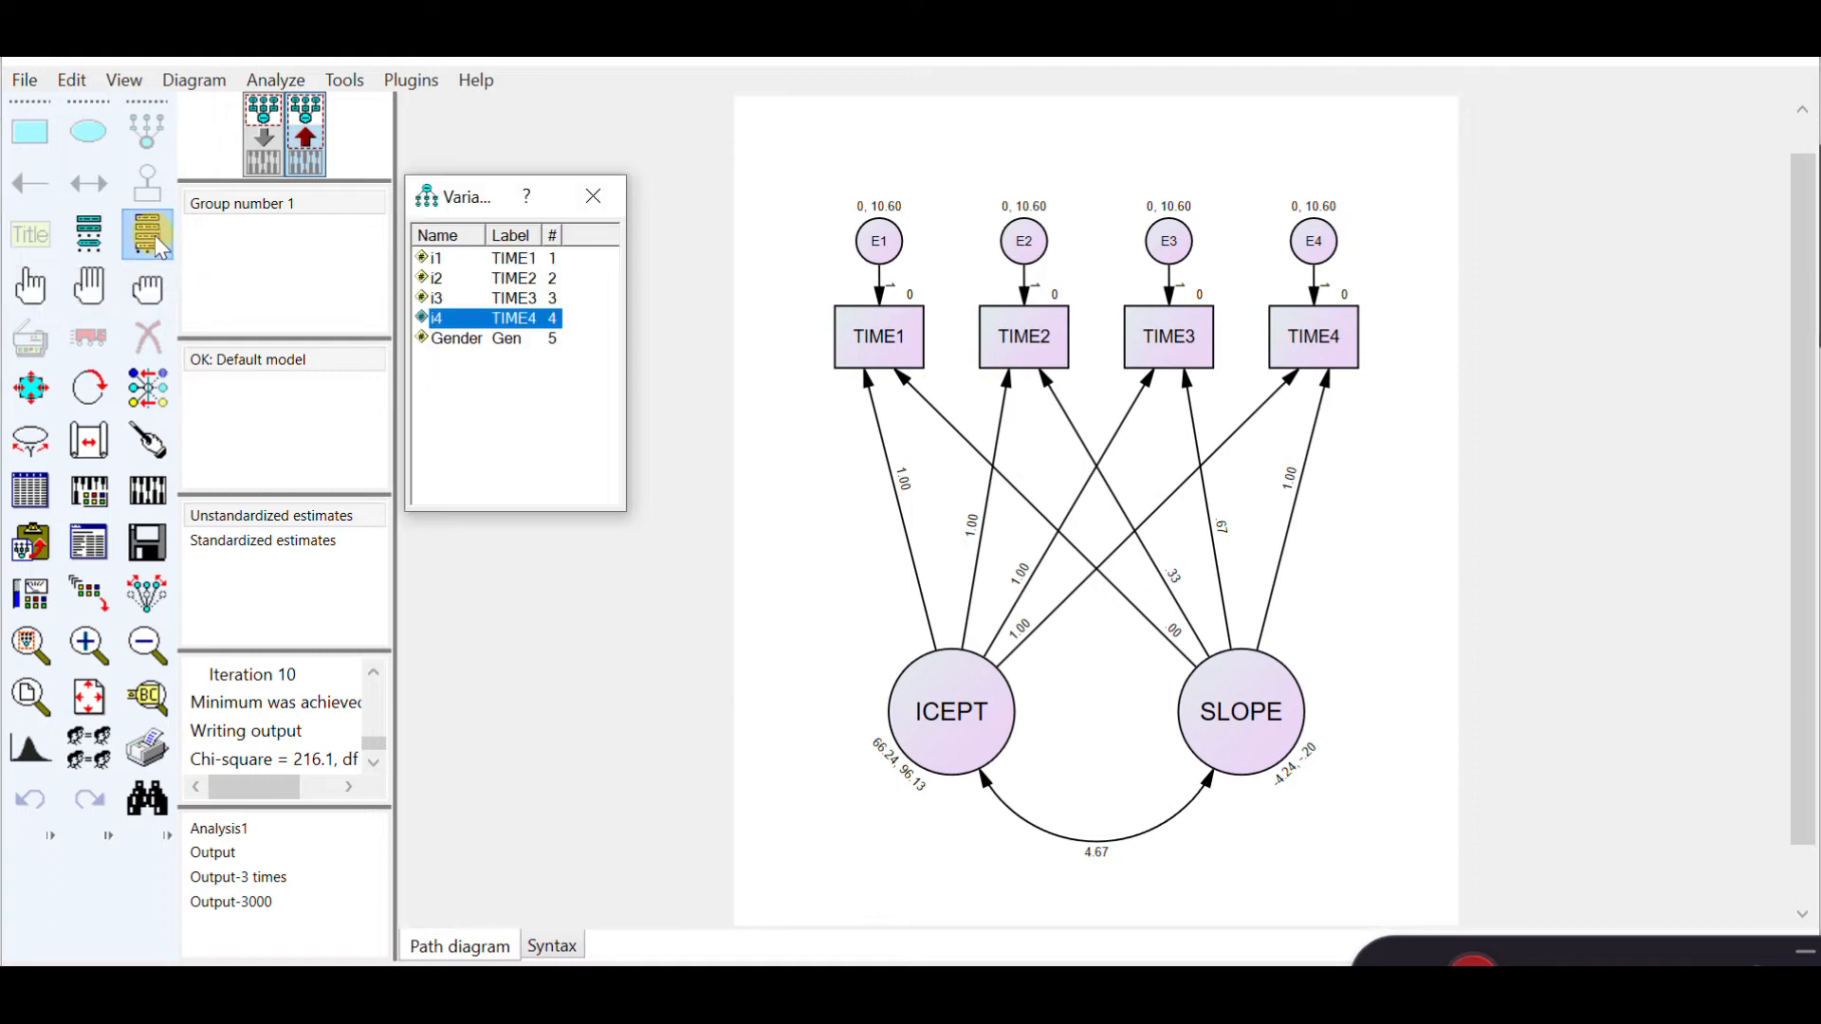
pyautogui.click(490, 339)
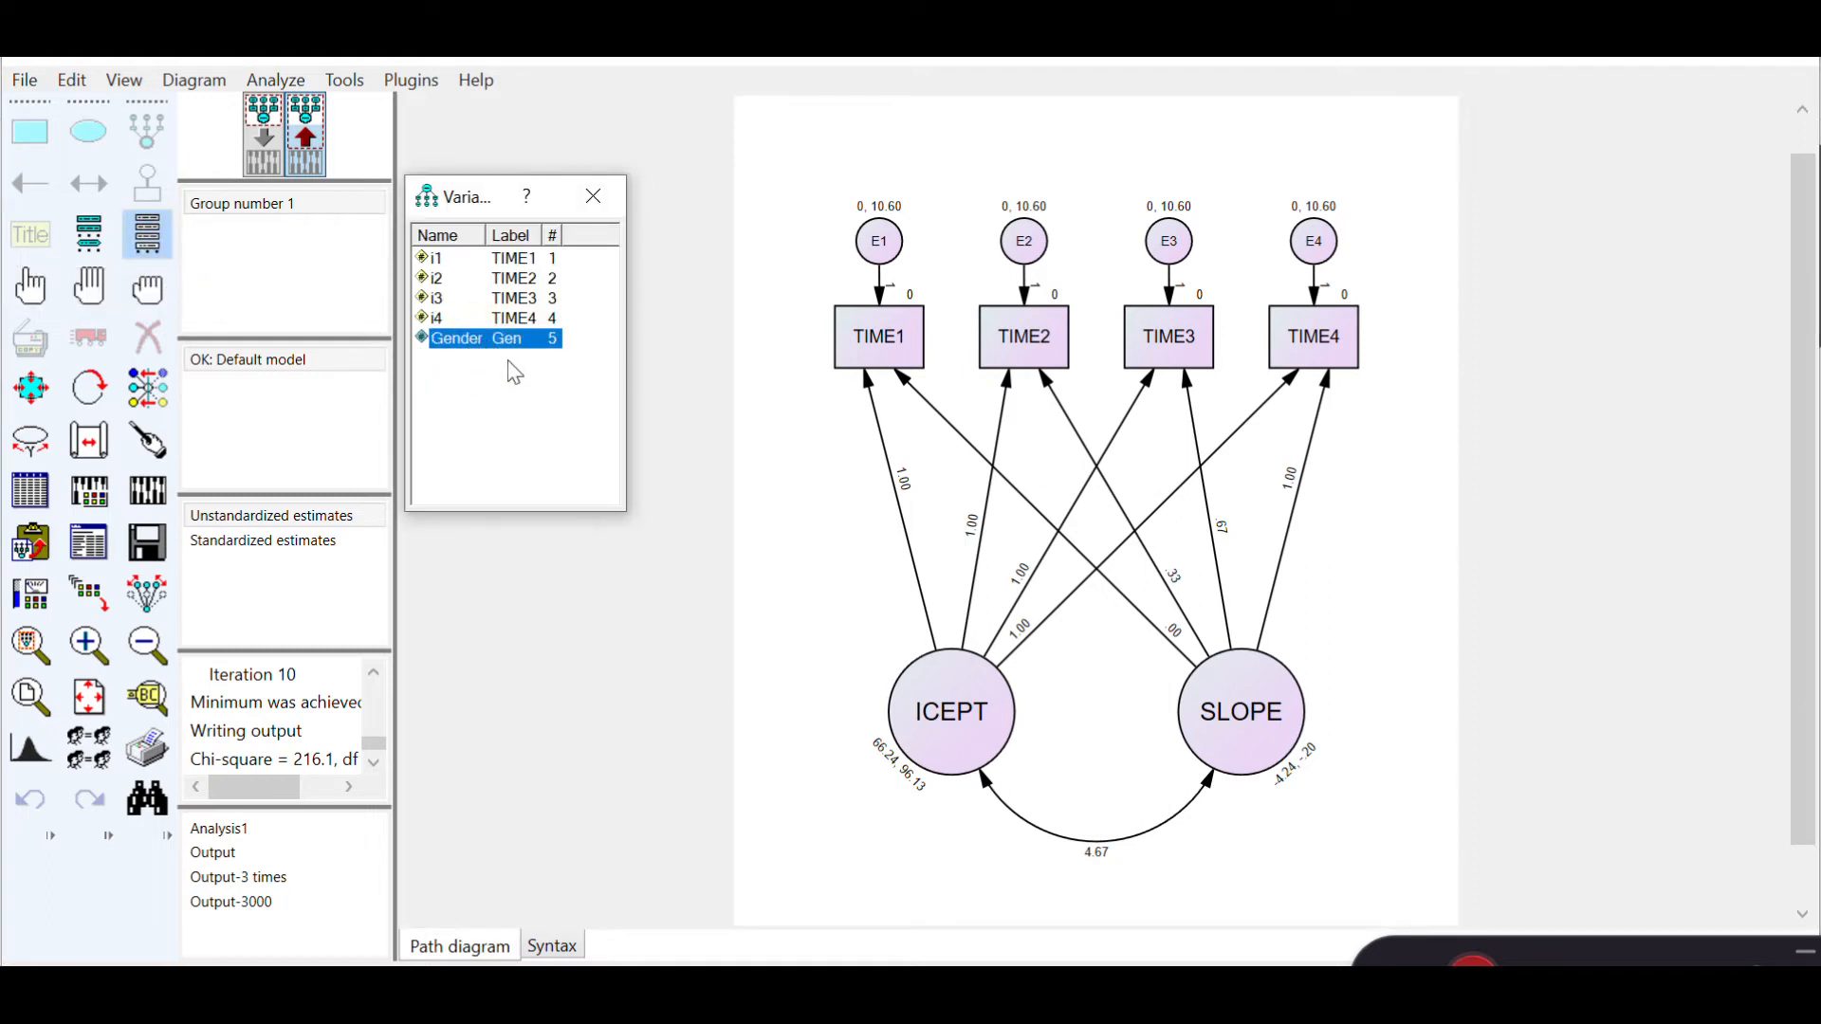
pyautogui.click(270, 122)
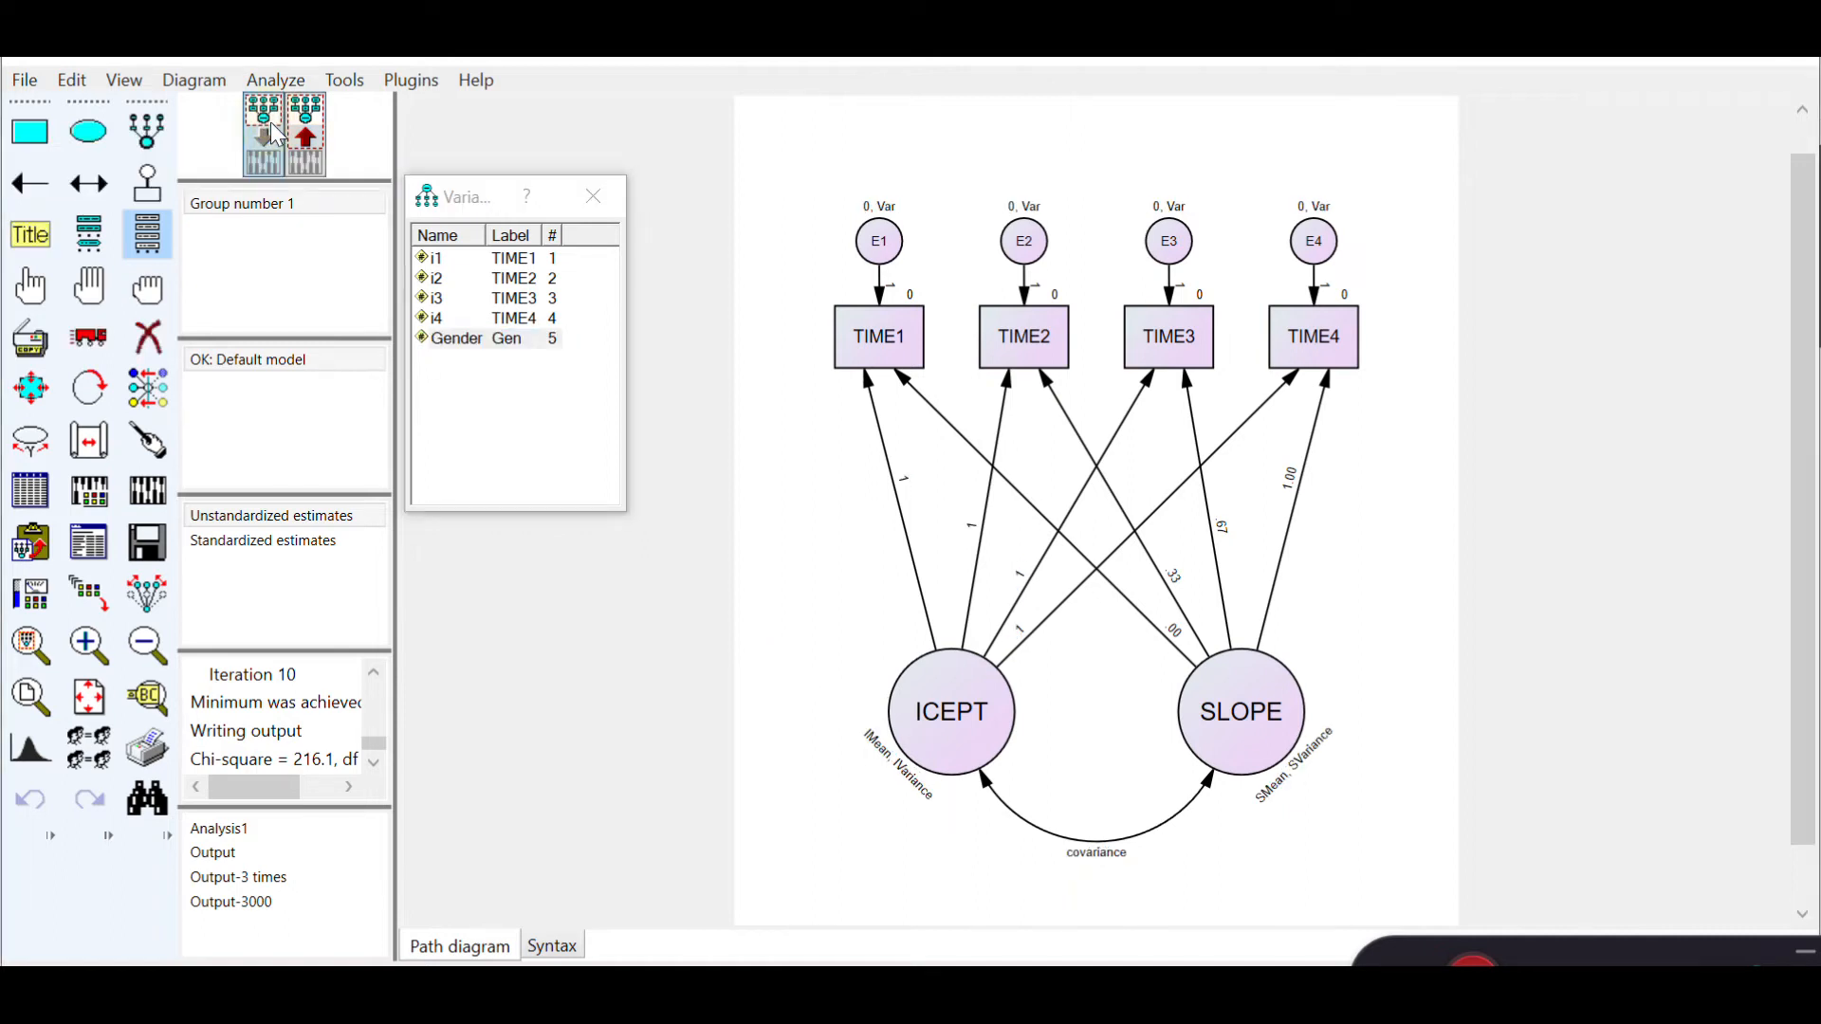
pyautogui.click(448, 339)
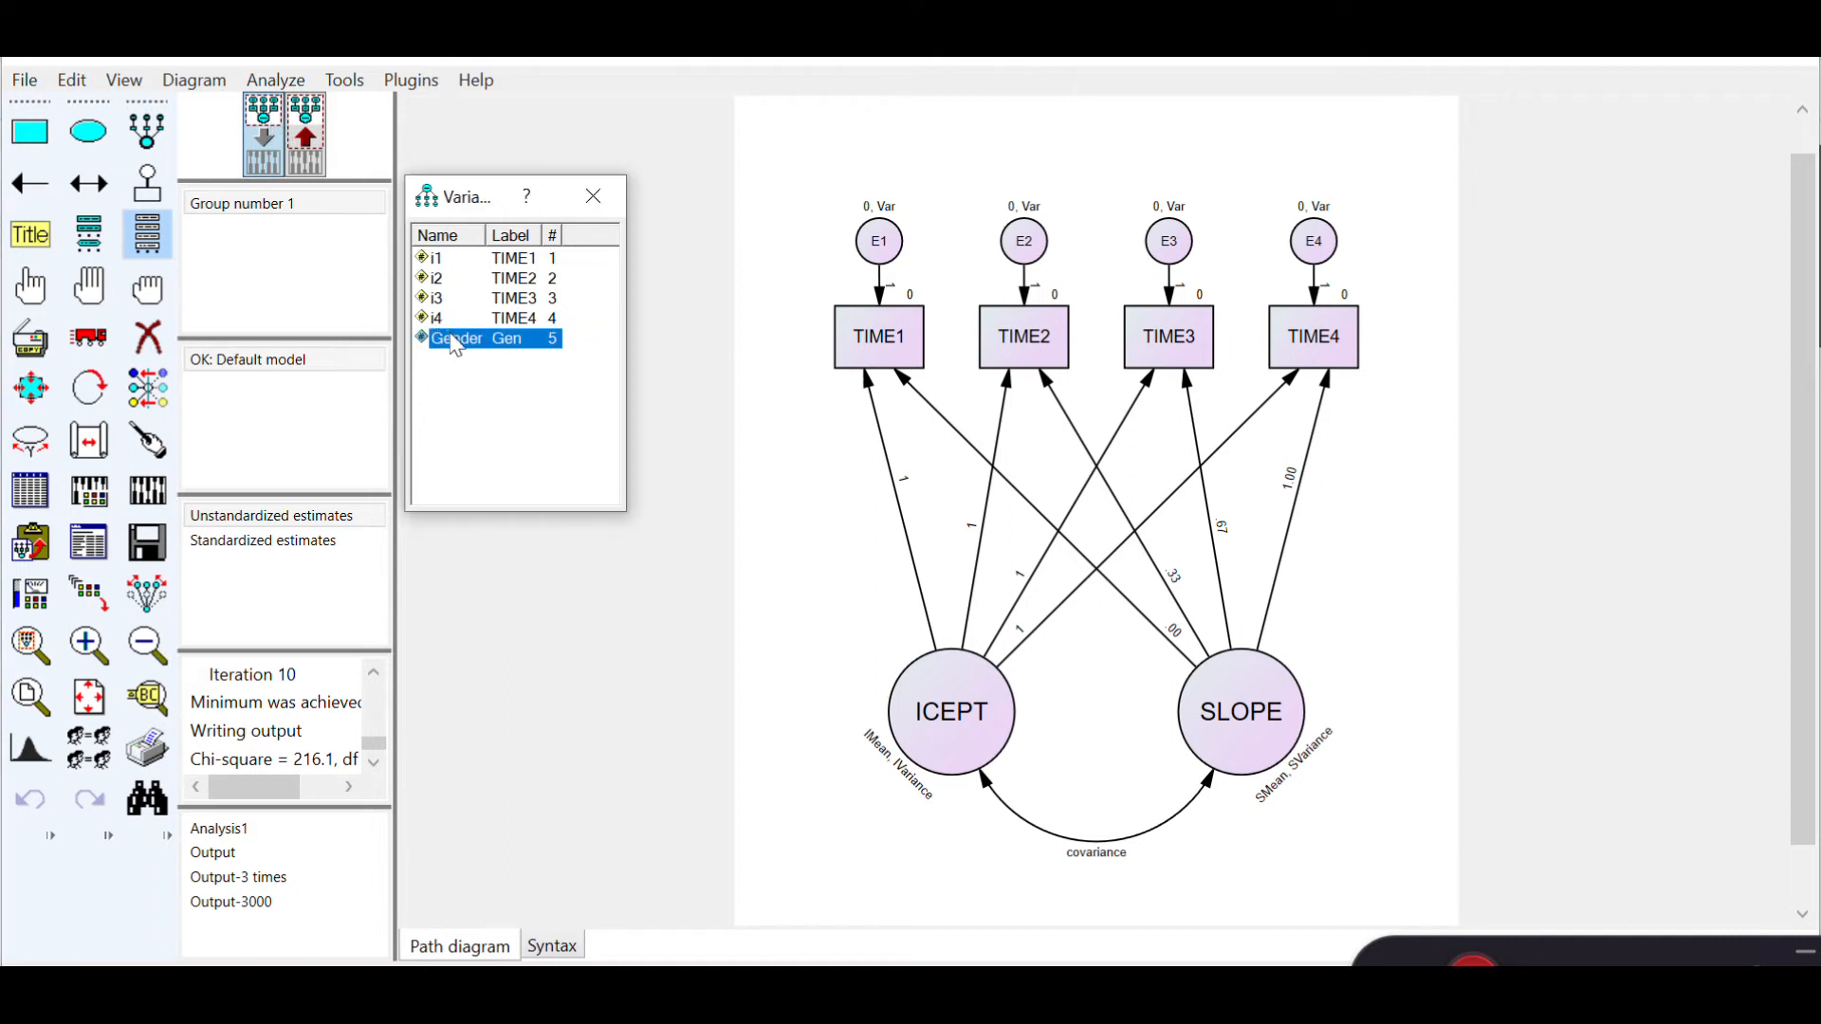
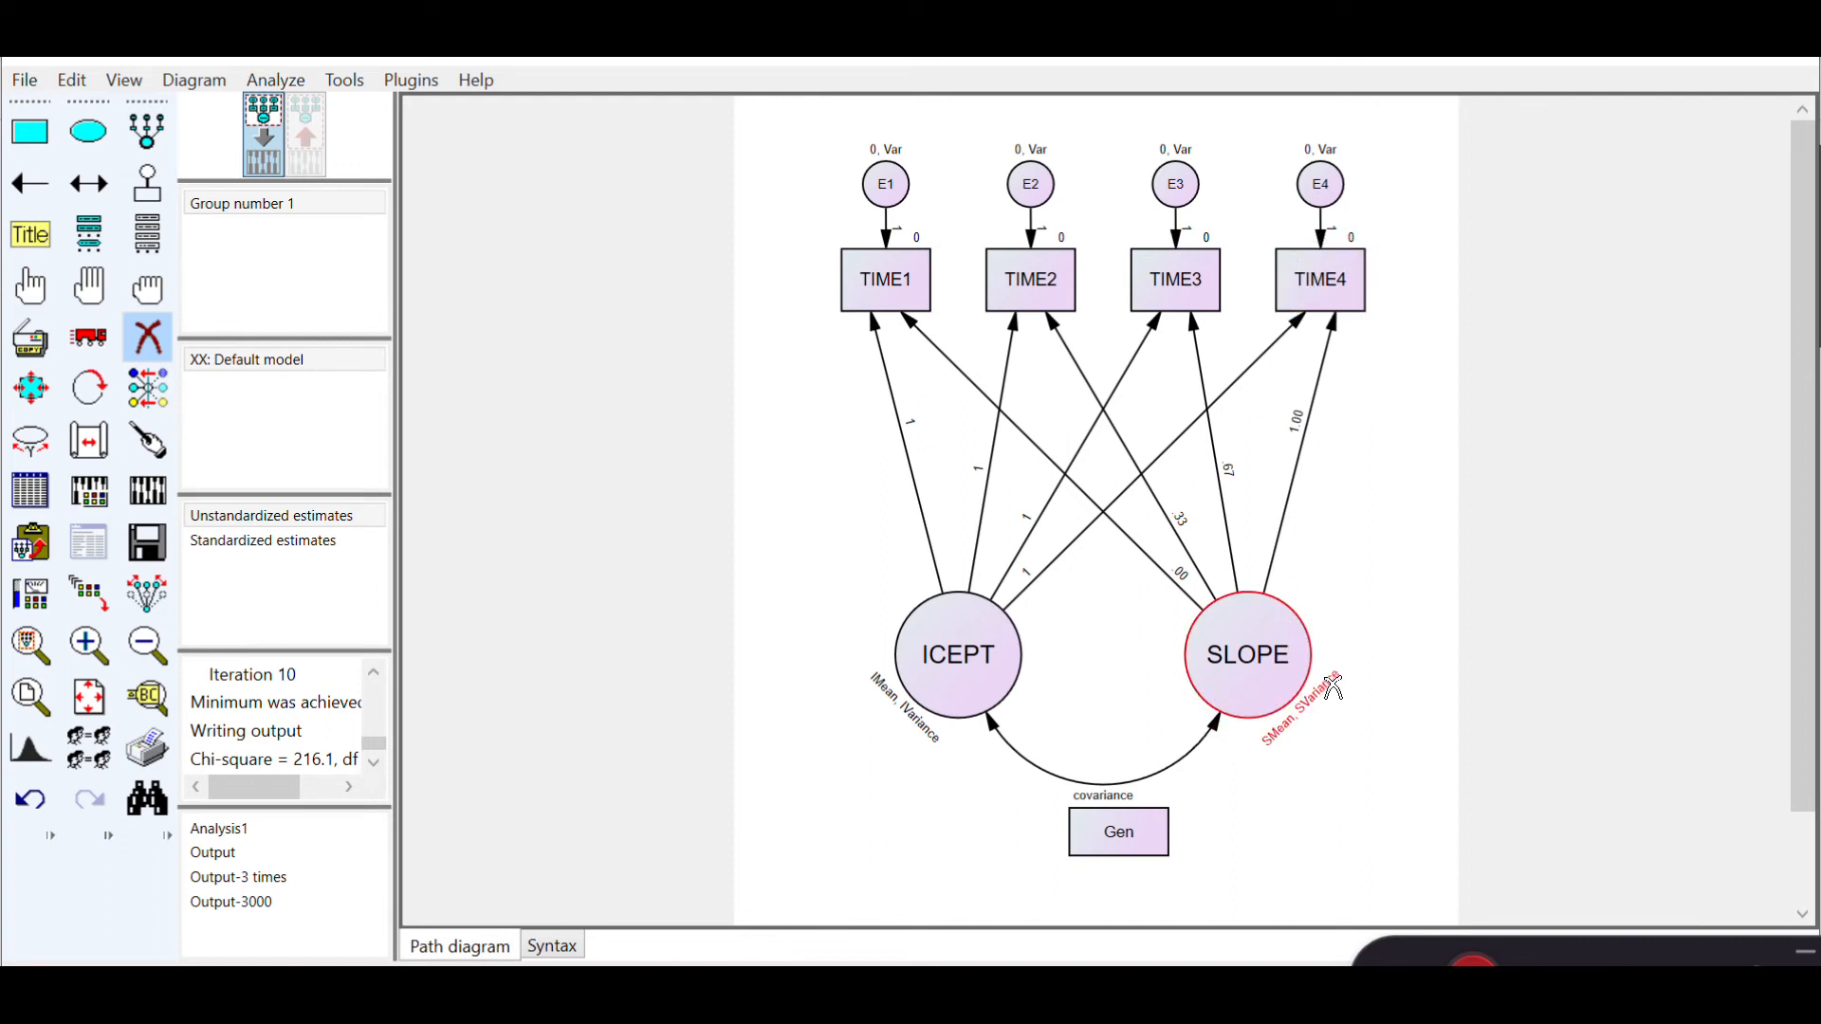
pyautogui.click(1210, 730)
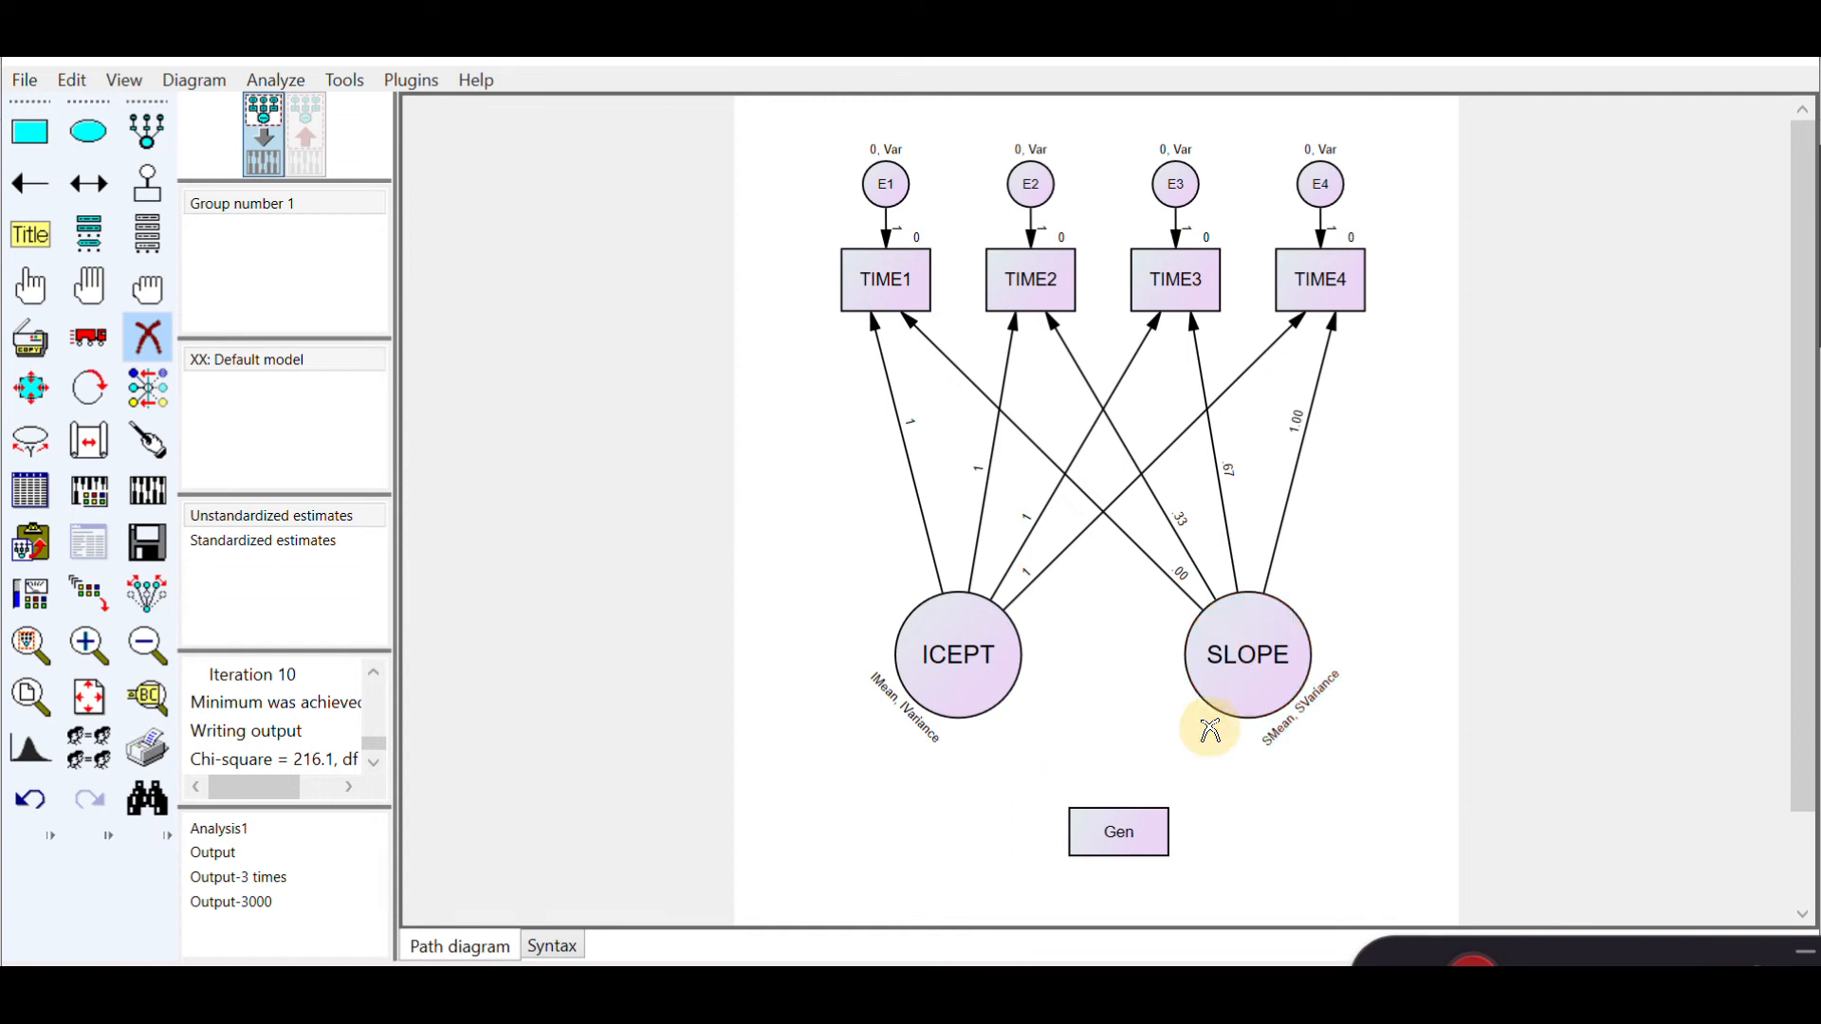
# Step: Draw single-headed paths from Gen to SLOPE and from Gen to ICEPT, removing the constraint on each factor's variance
pyautogui.click(46, 199)
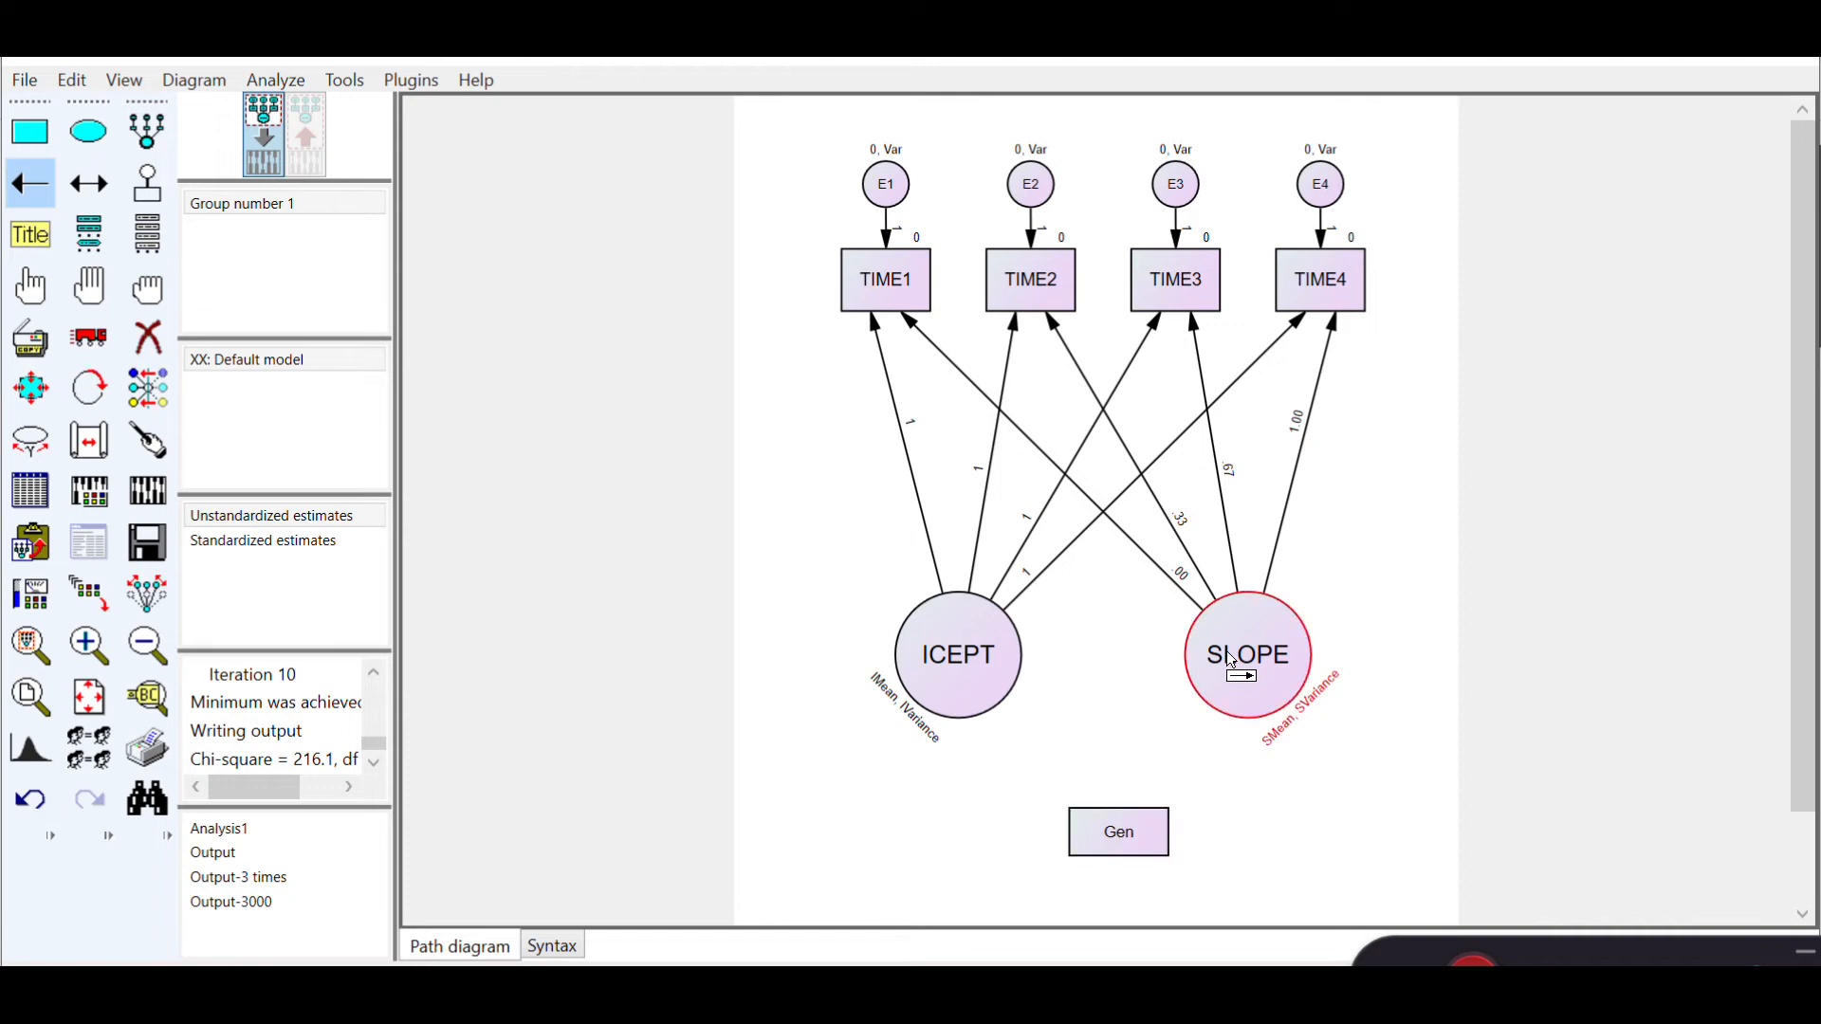
pyautogui.moveTo(1117, 820); pyautogui.dragTo(1214, 692)
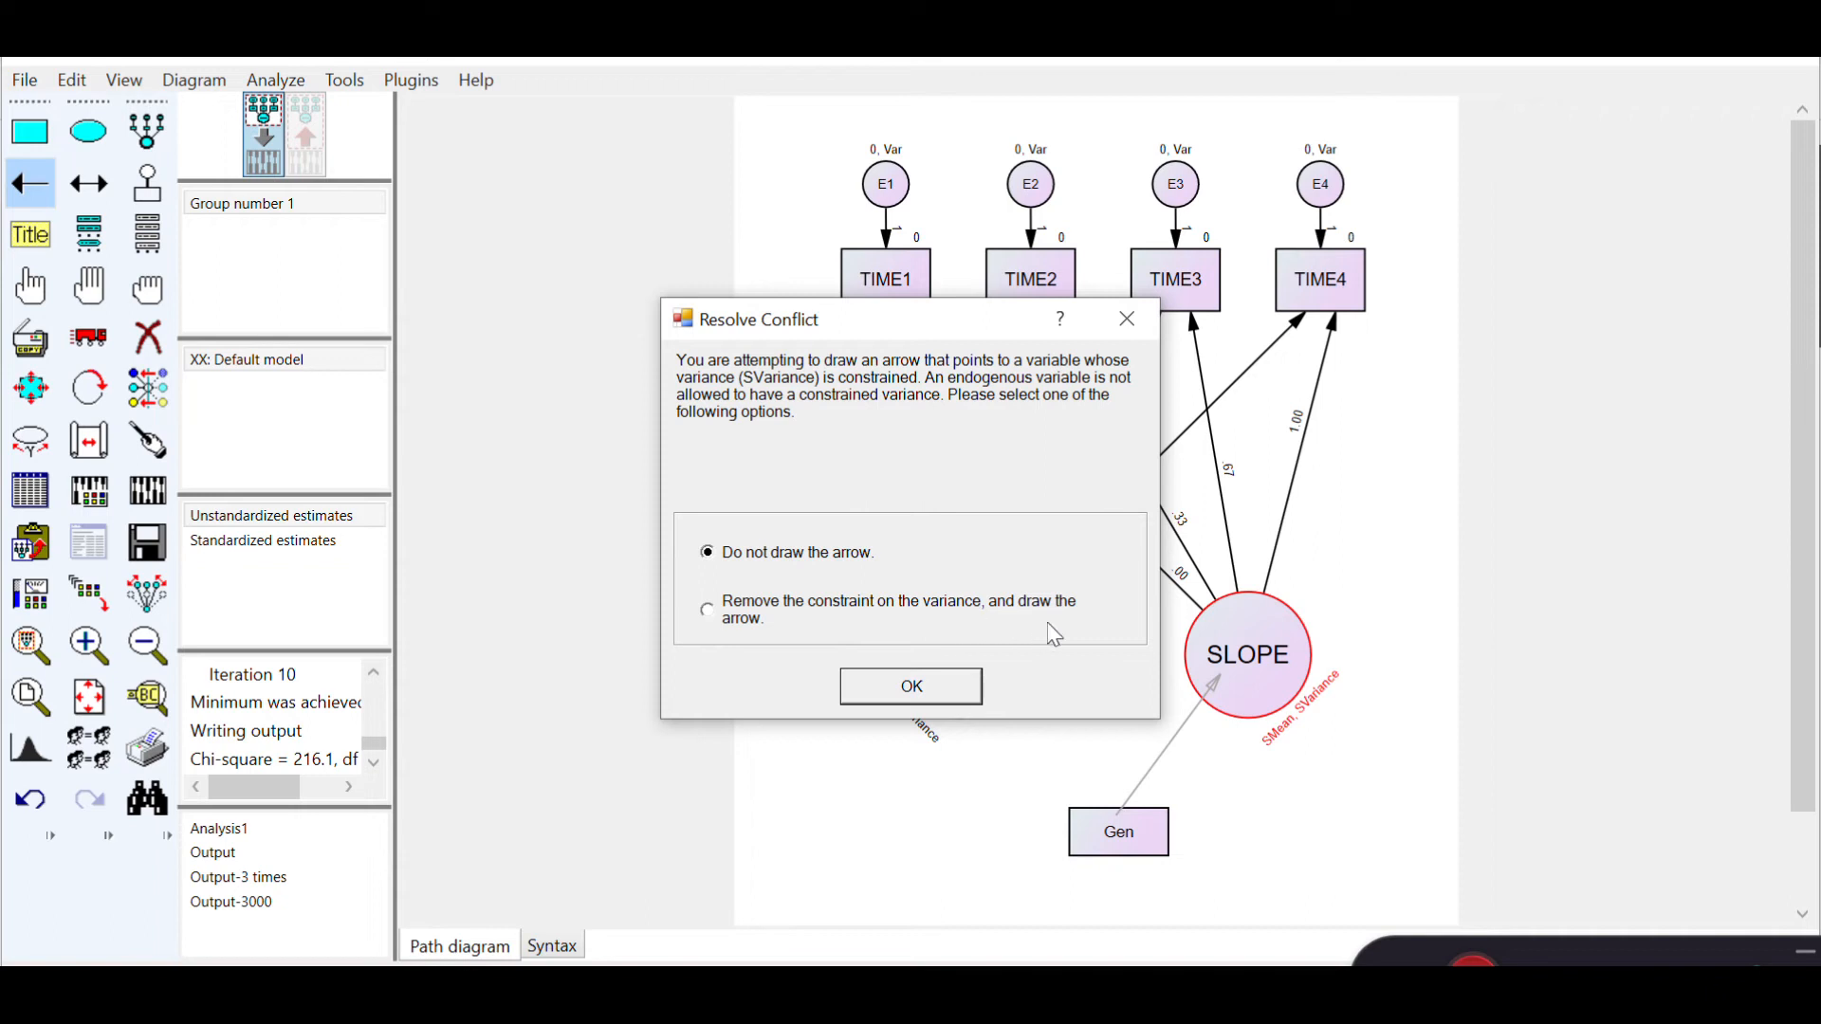
pyautogui.click(709, 610)
pyautogui.click(911, 689)
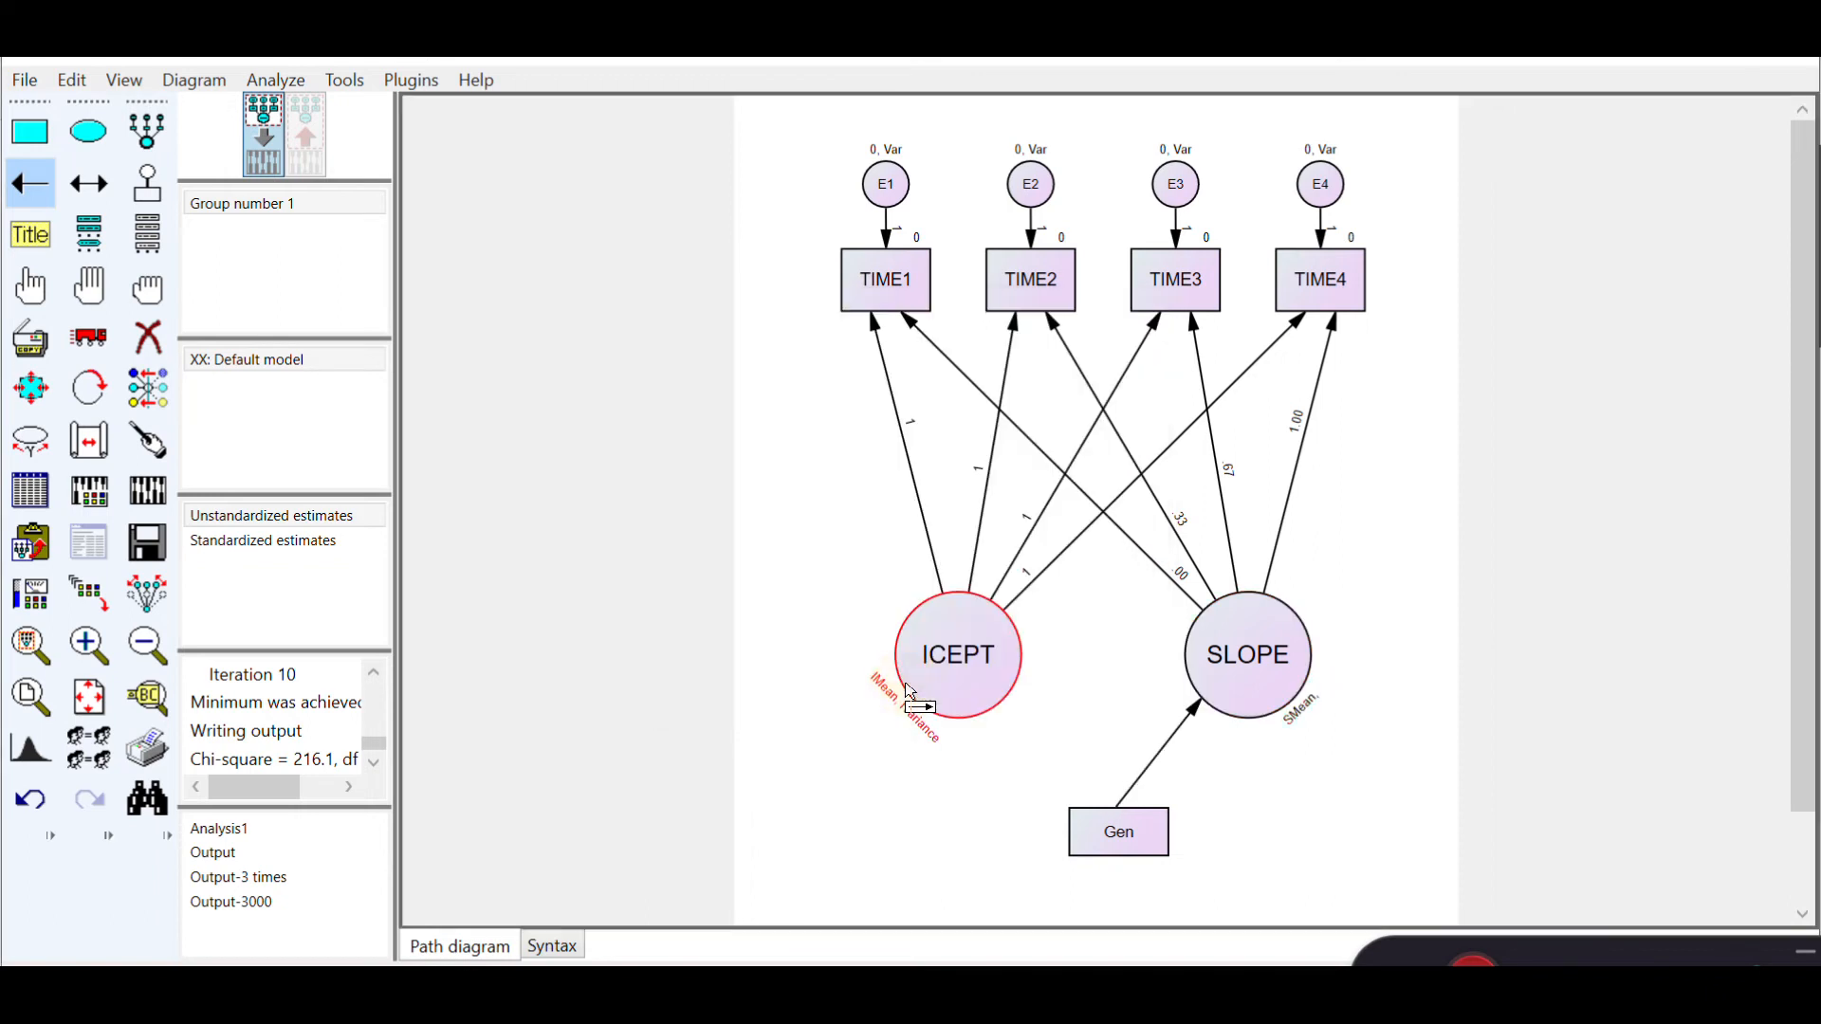
pyautogui.moveTo(1122, 834); pyautogui.dragTo(991, 693)
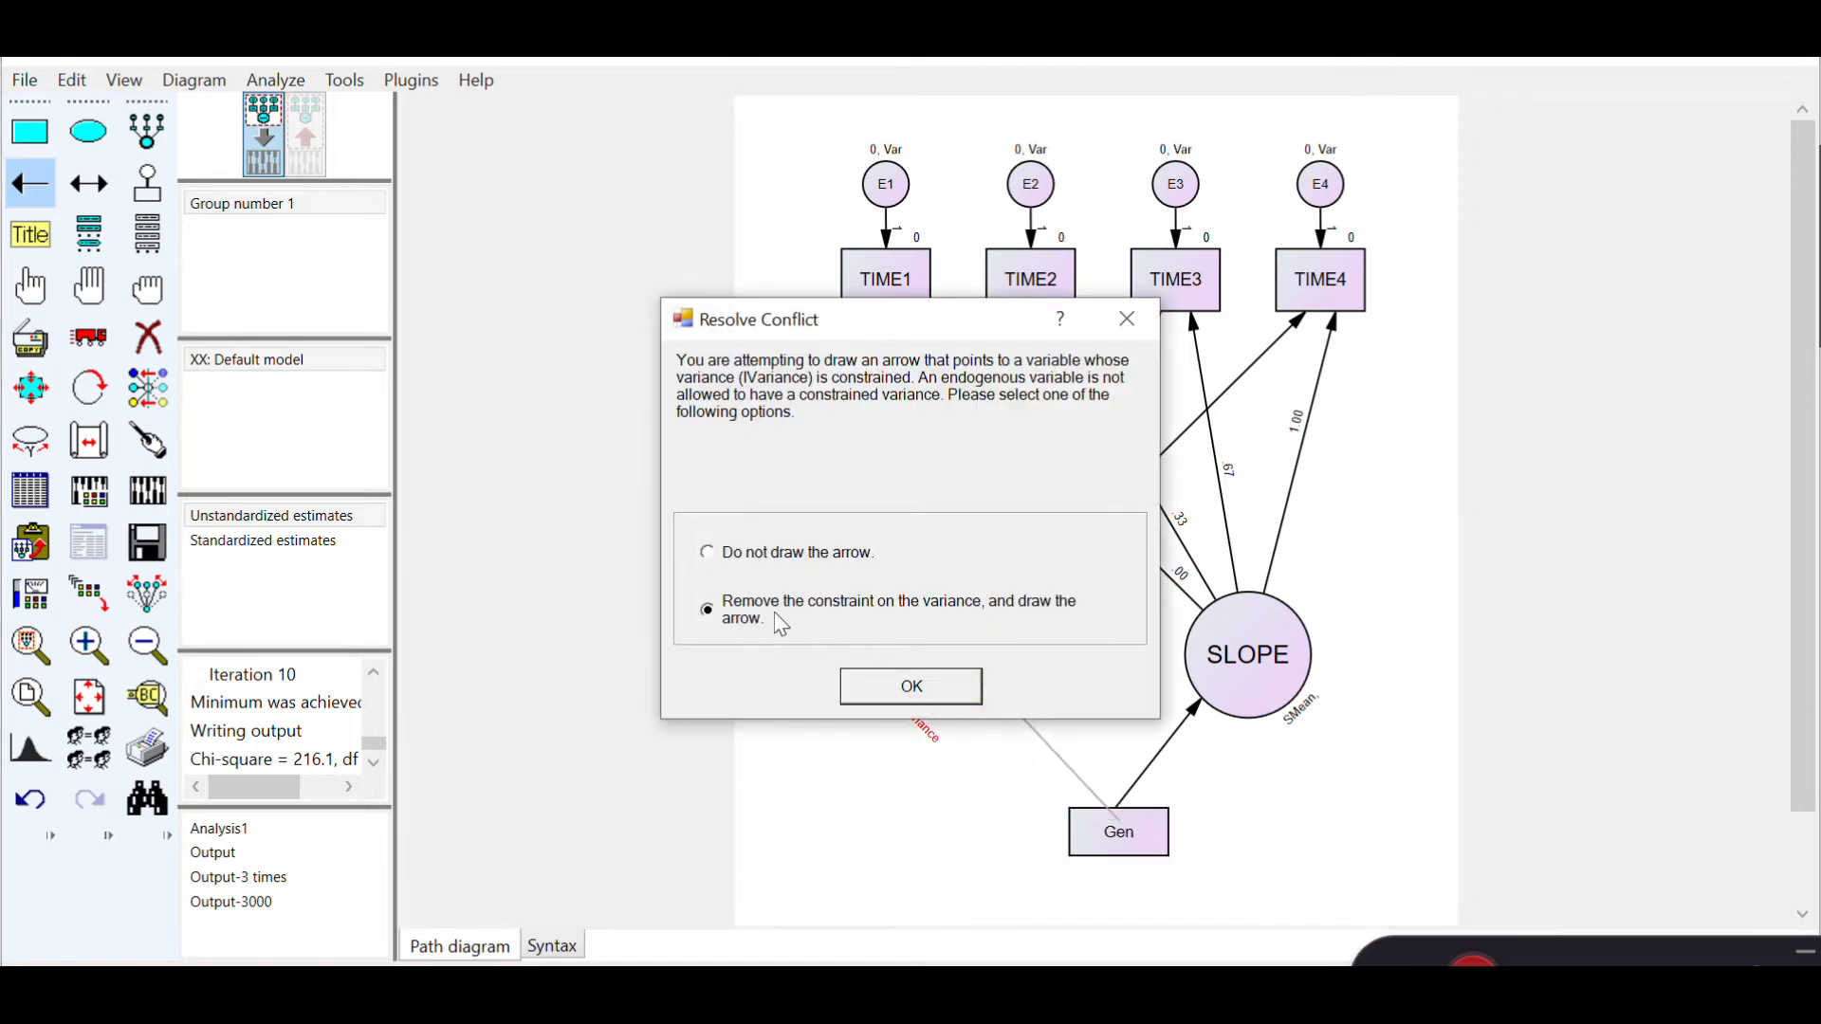
pyautogui.click(933, 702)
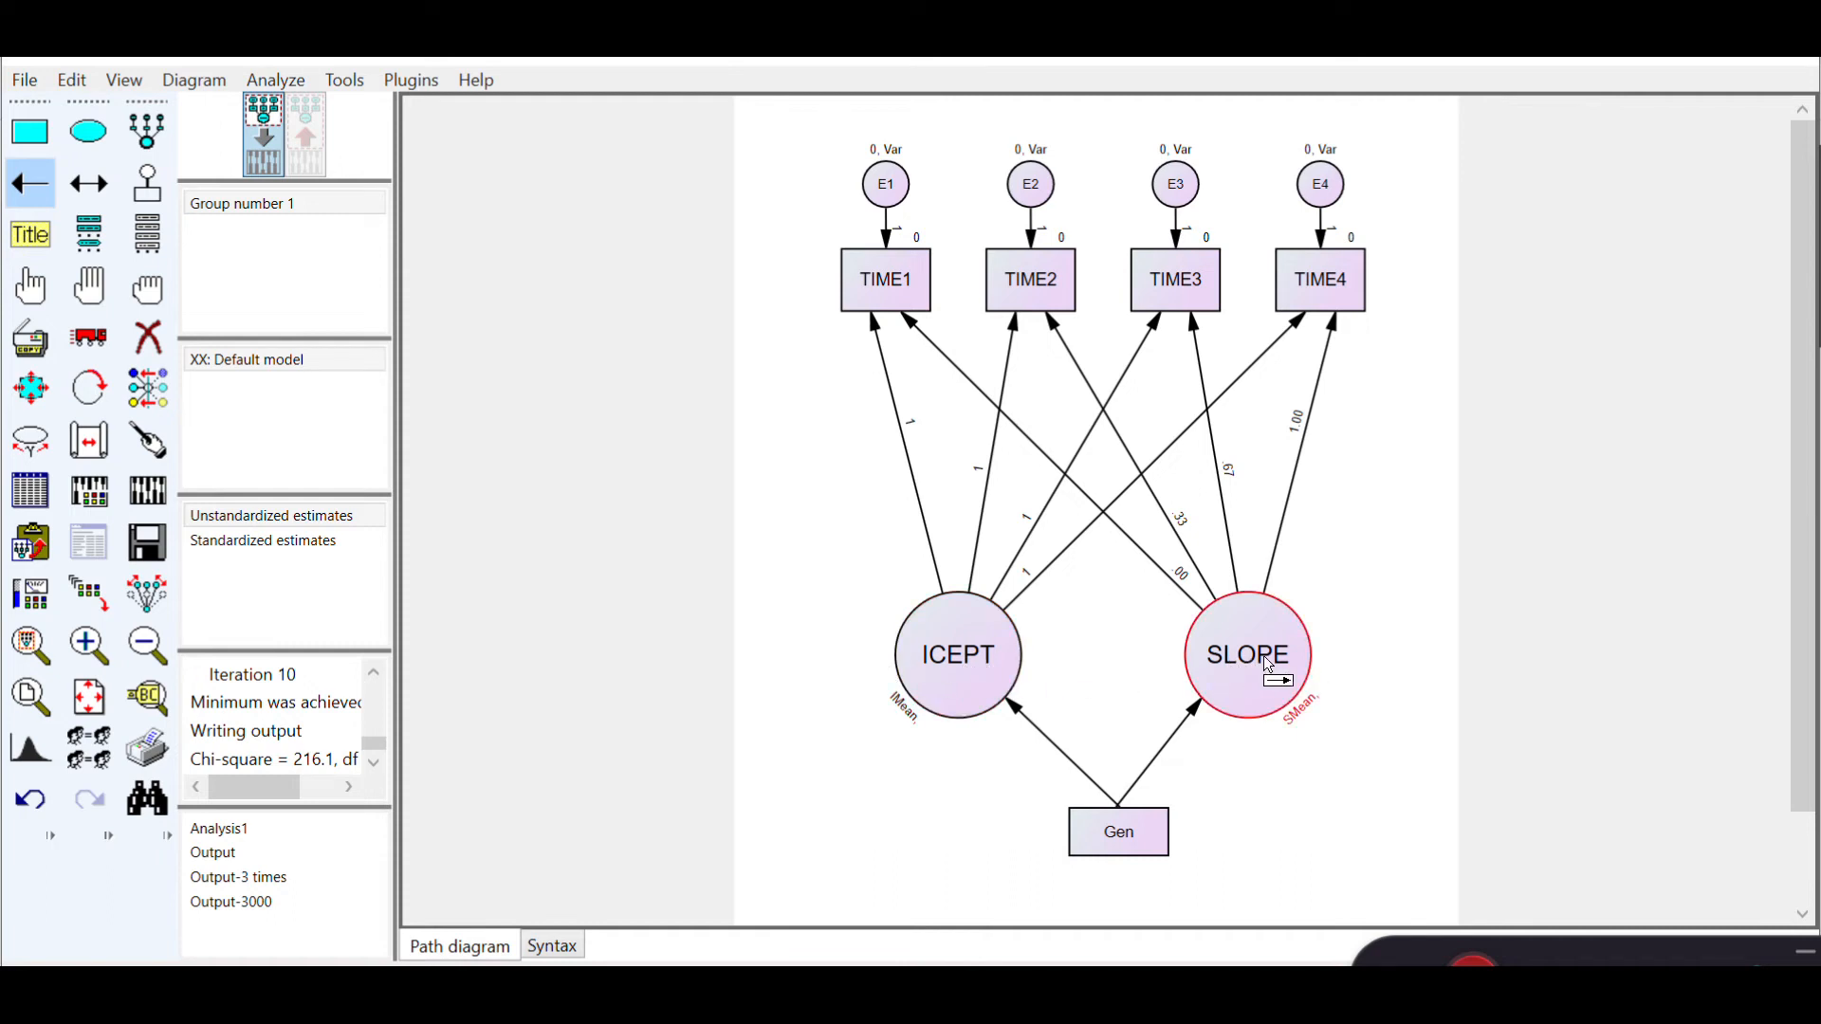
# Step: Add a unique error variable to SLOPE and rotate it to the factor's lower right
pyautogui.click(147, 183)
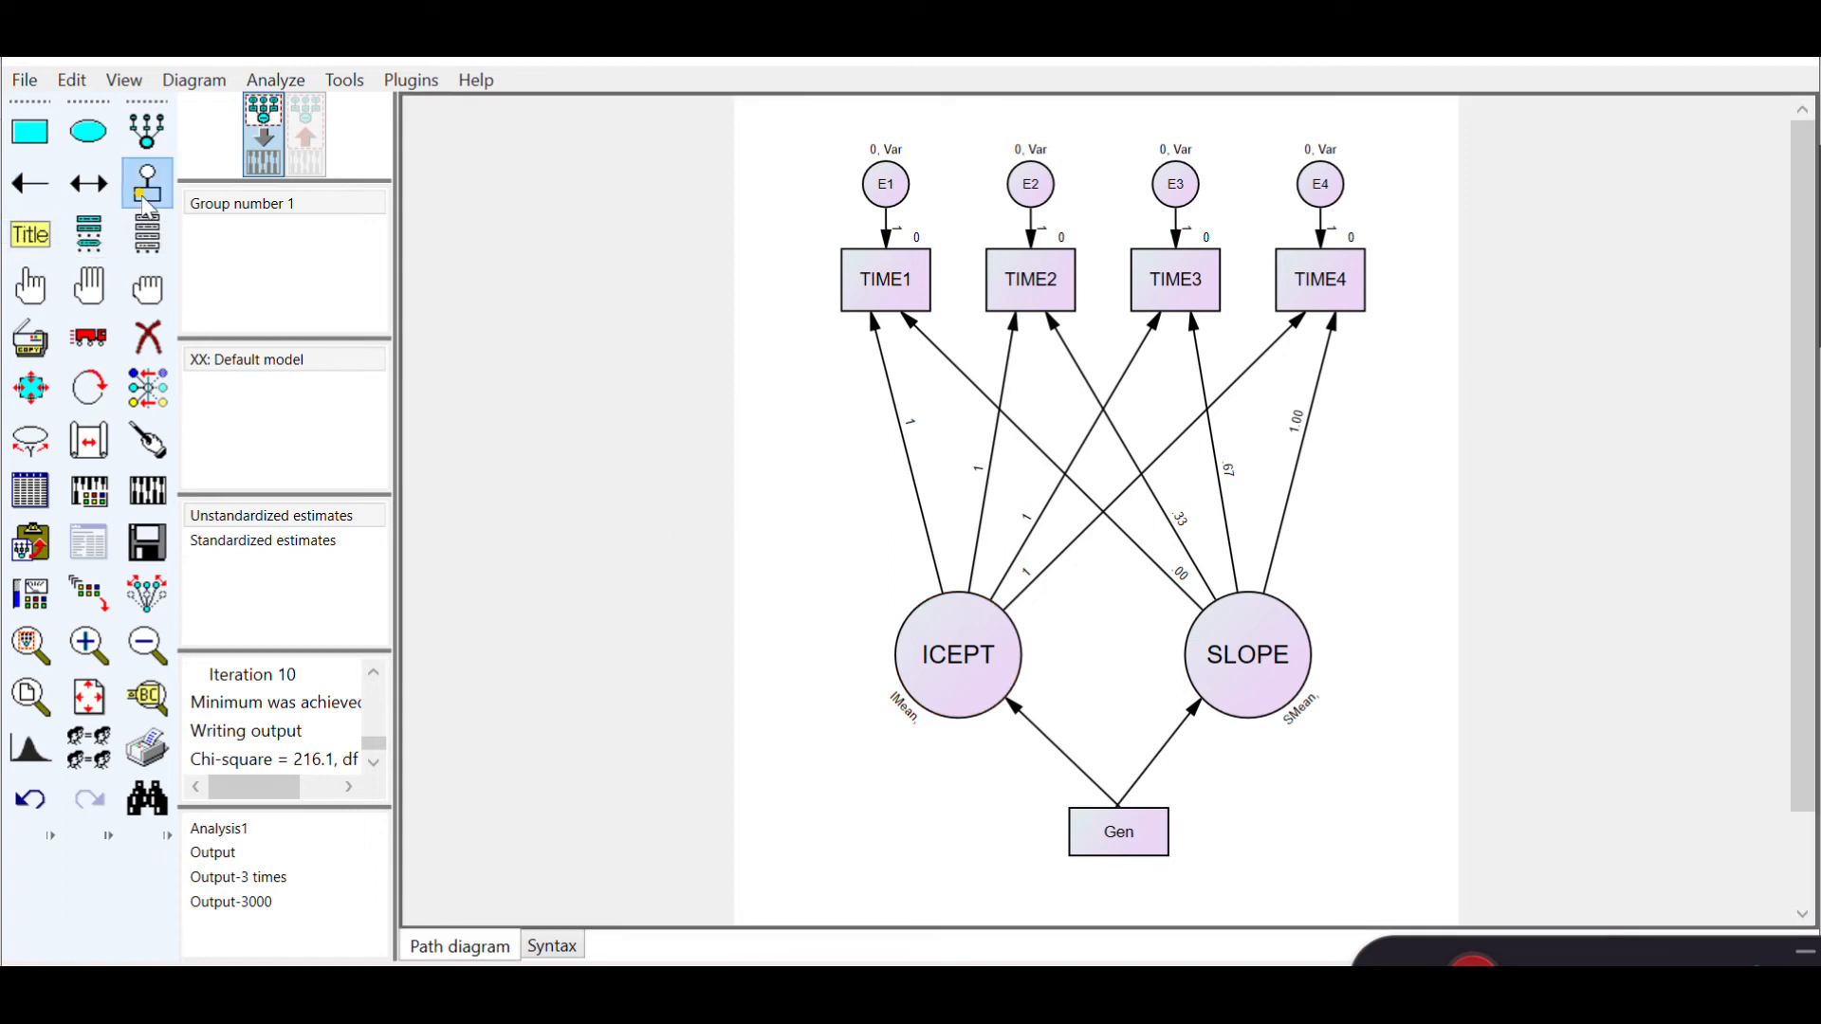
pyautogui.click(1291, 645)
pyautogui.click(1293, 645)
pyautogui.click(1294, 645)
pyautogui.click(1298, 644)
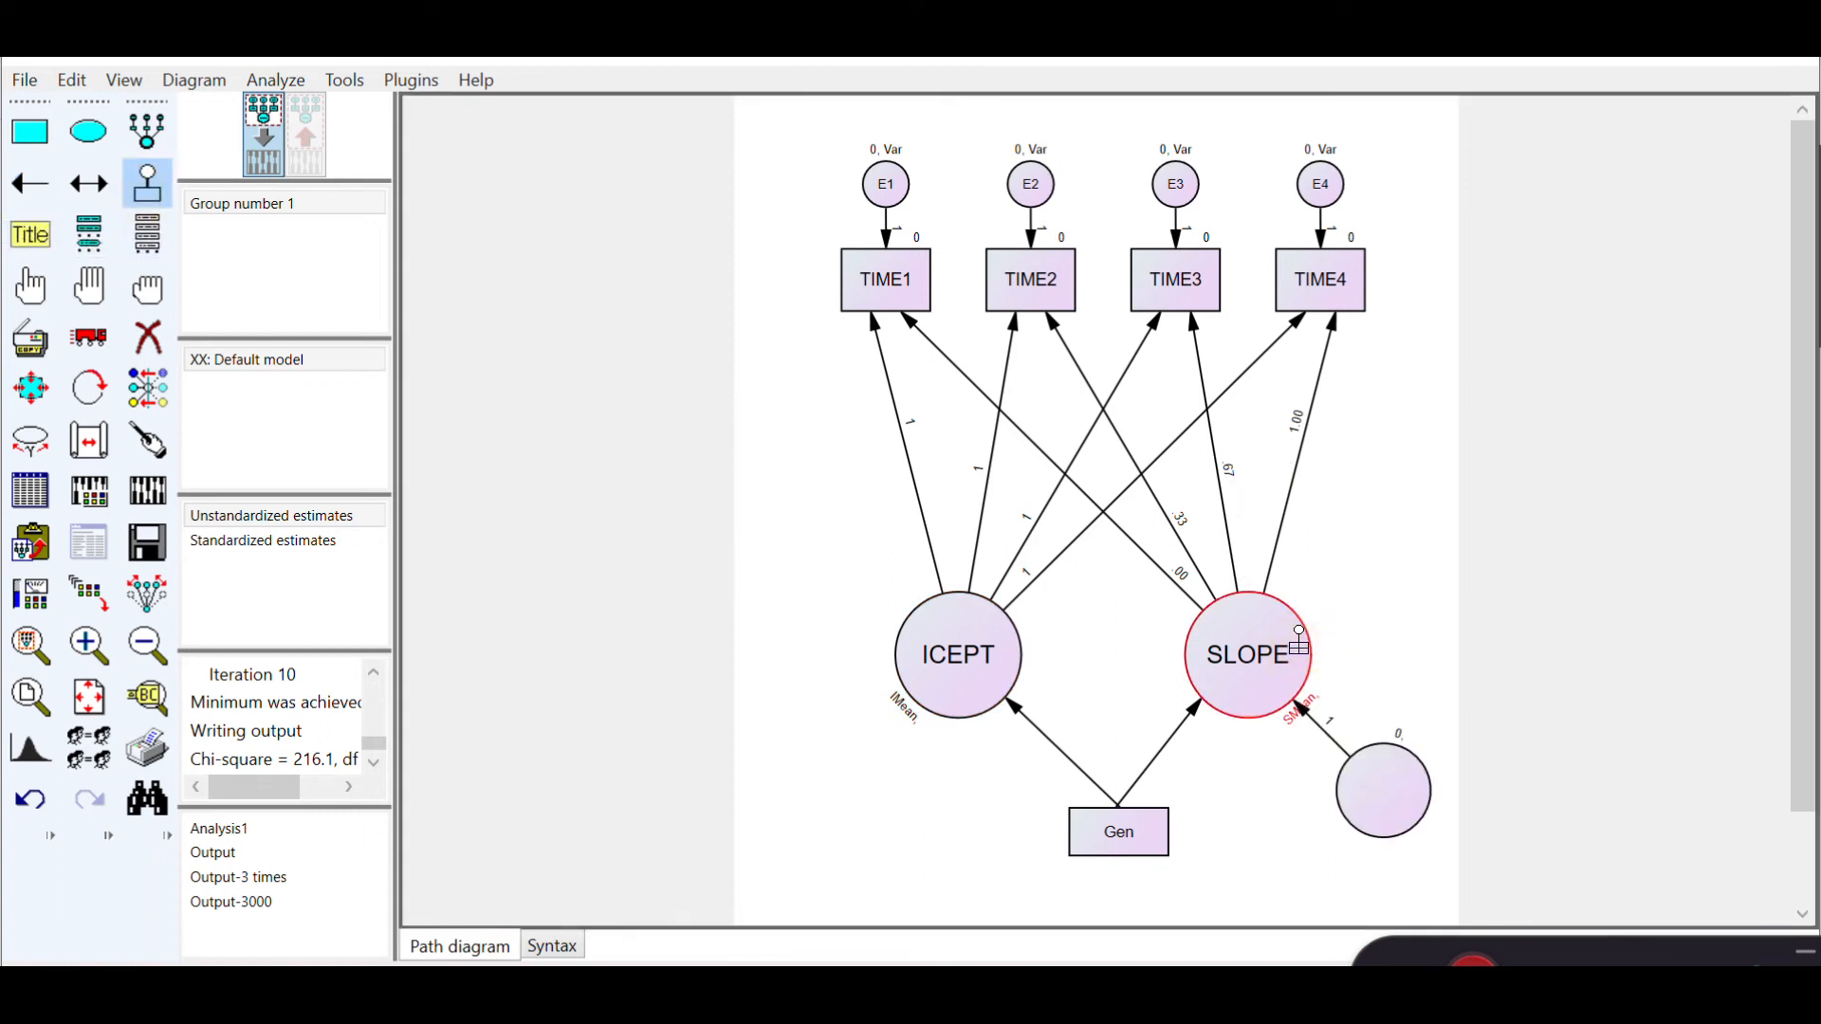
# Step: Add a unique error variable to ICEPT and rotate it to the factor's lower left
pyautogui.click(934, 653)
pyautogui.click(934, 652)
pyautogui.click(934, 652)
pyautogui.click(934, 653)
pyautogui.click(934, 653)
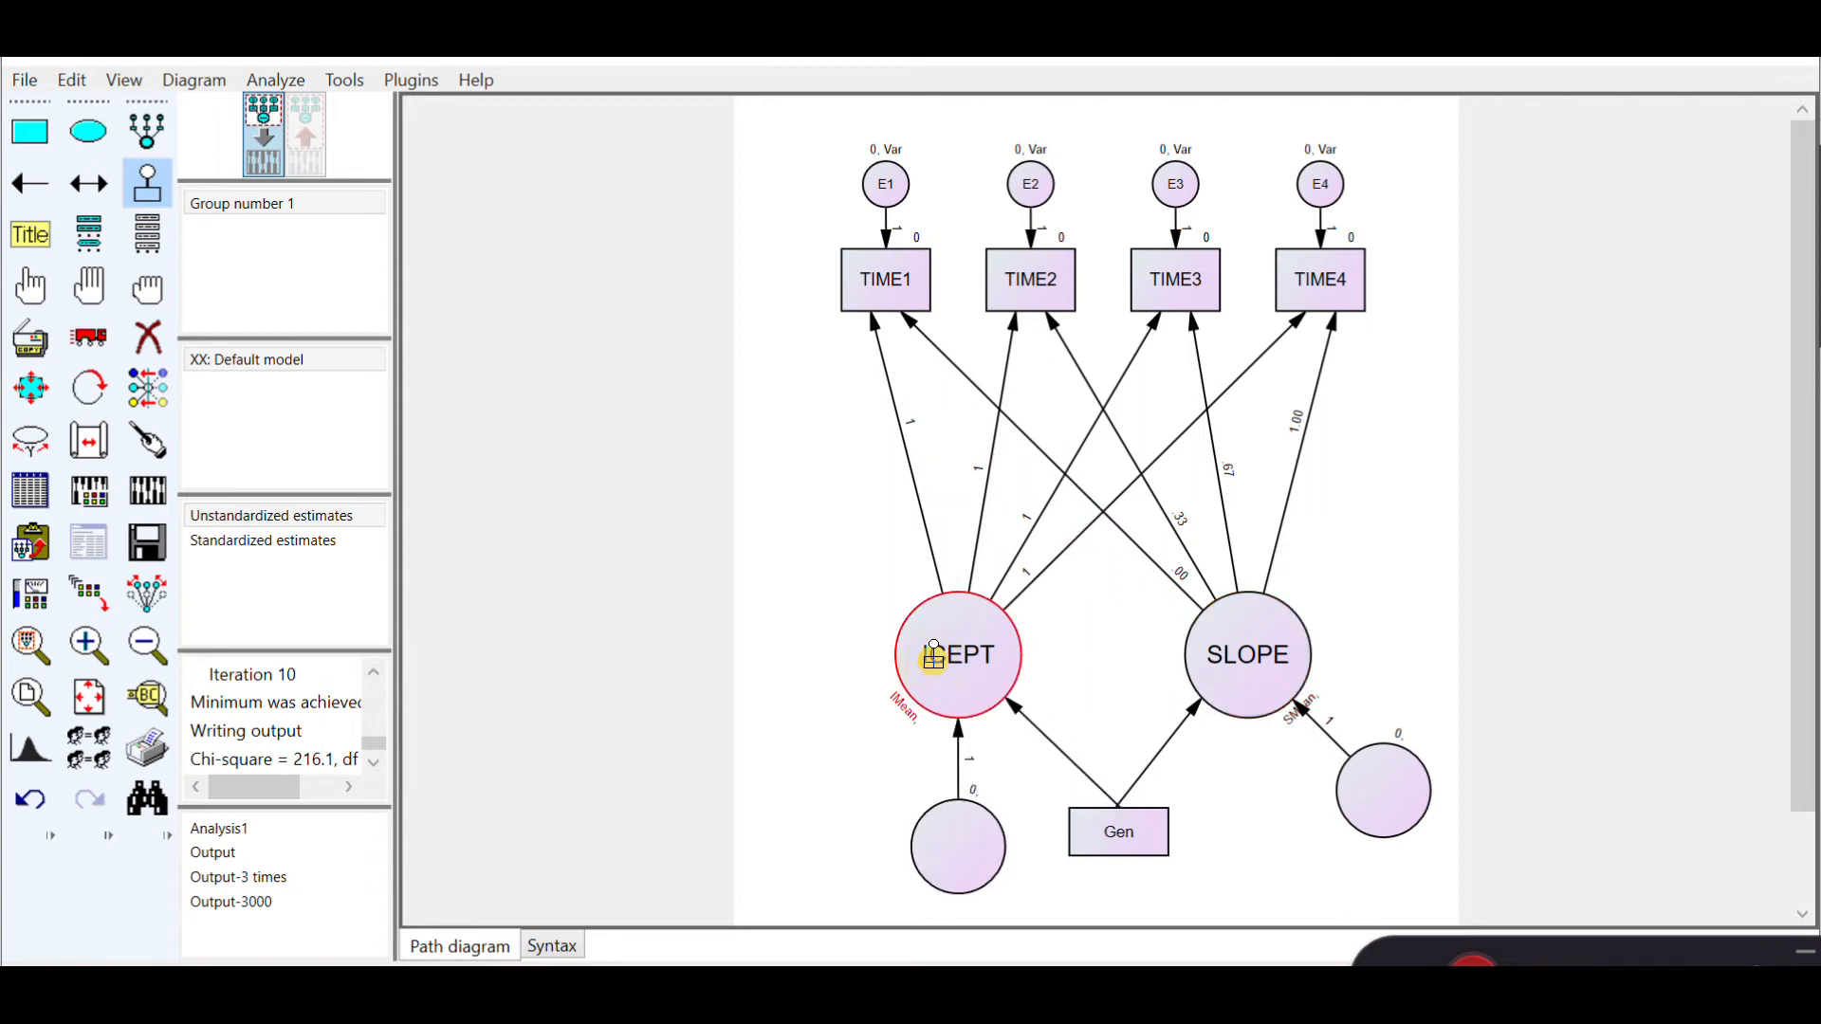
pyautogui.click(934, 652)
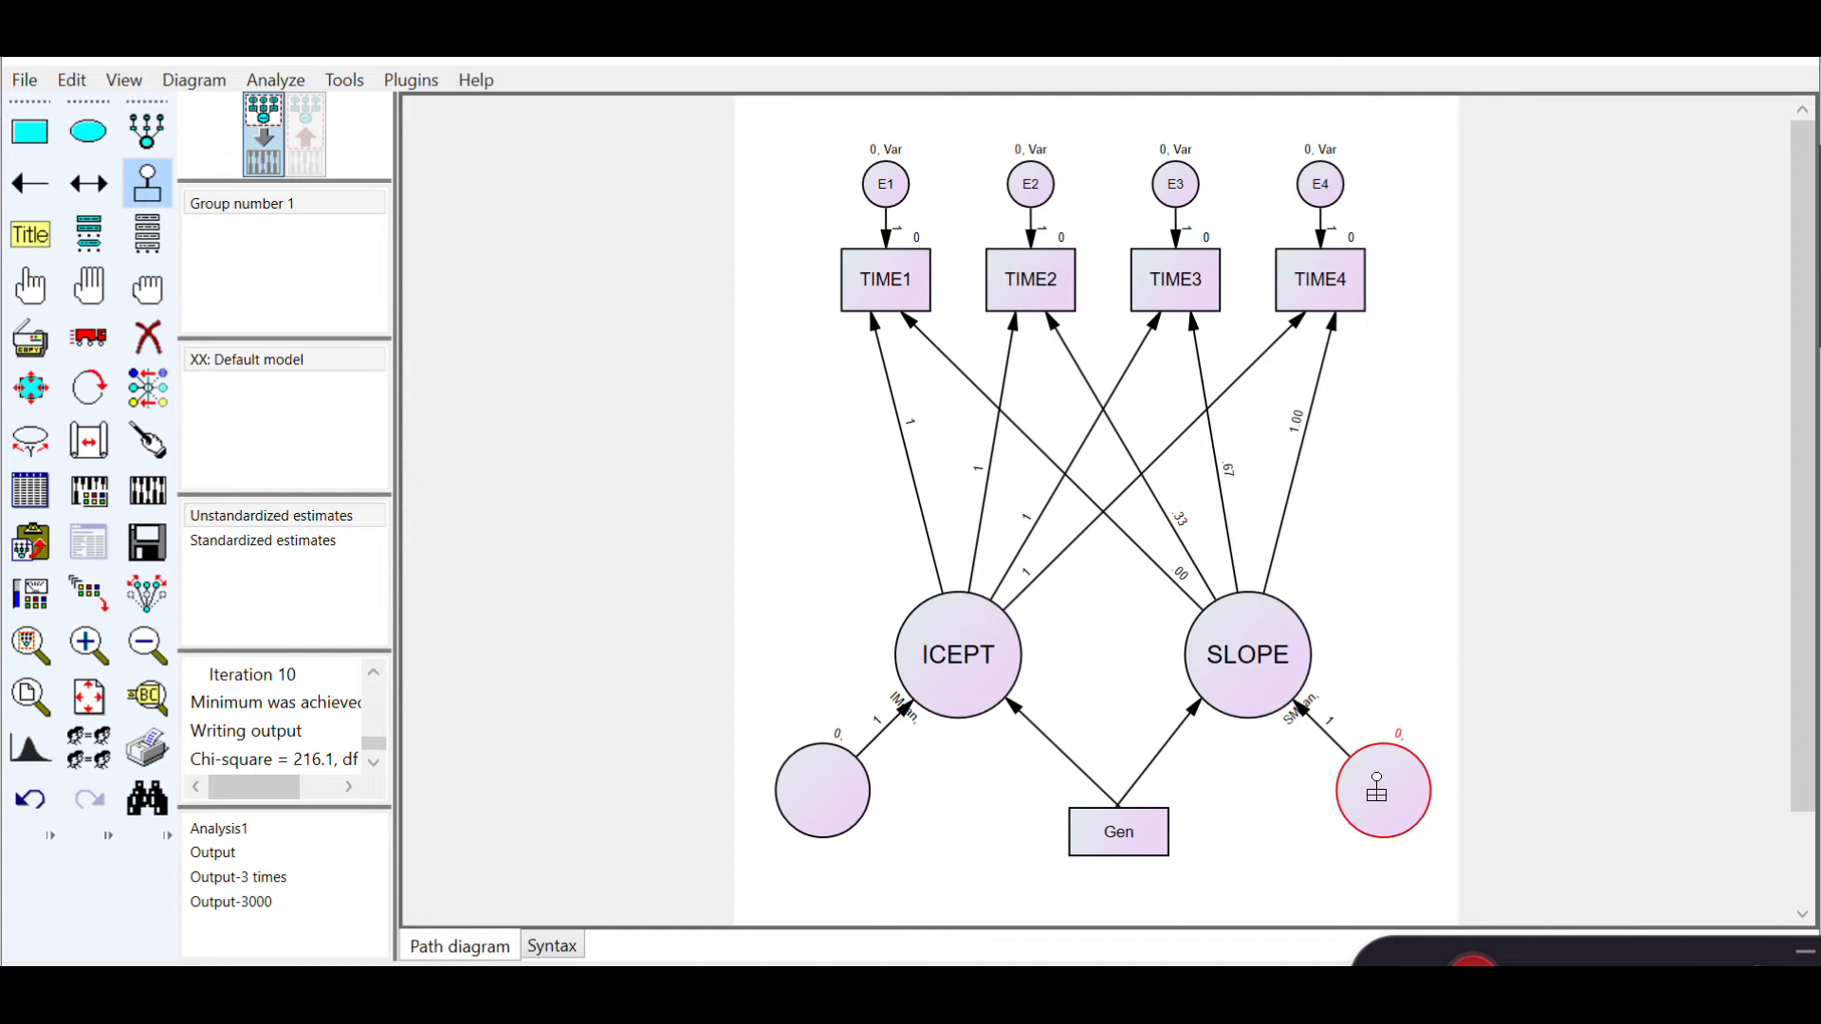
# Step: Name the unobserved variables automatically and shrink the error circles of ICEPT and SLOPE together, clearing the selection
pyautogui.click(411, 85)
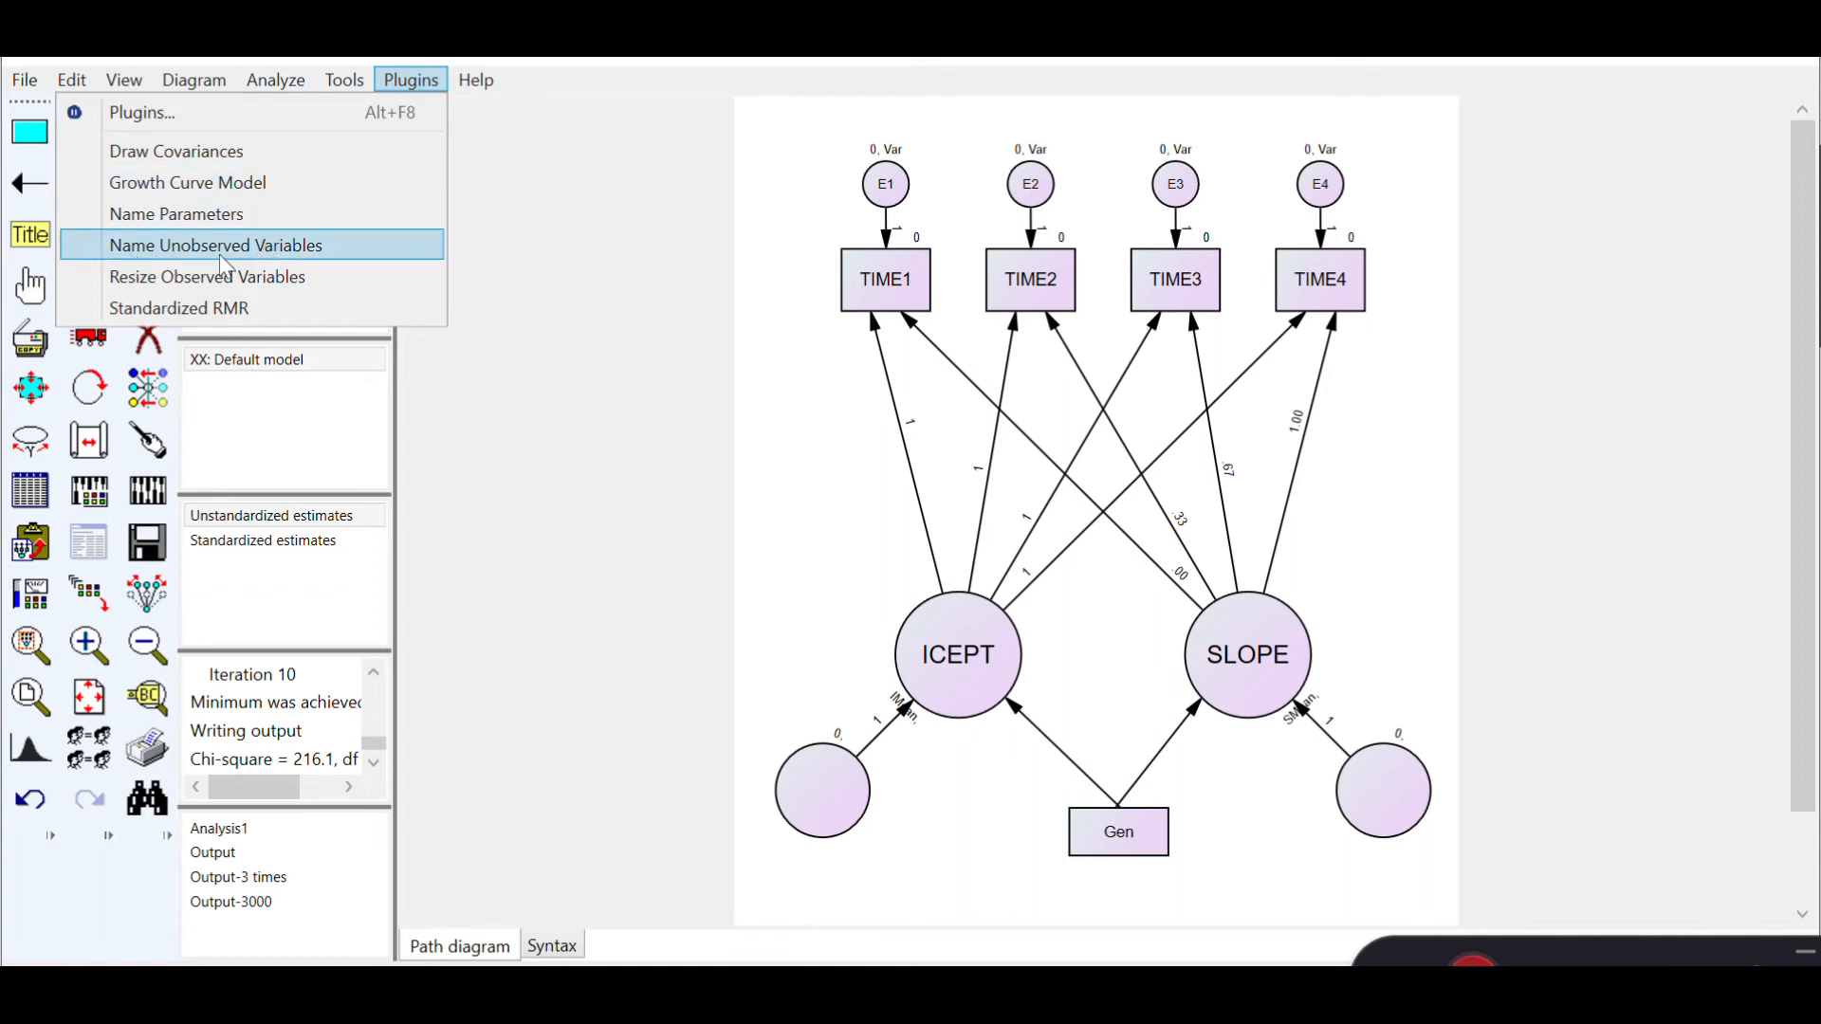
pyautogui.click(274, 247)
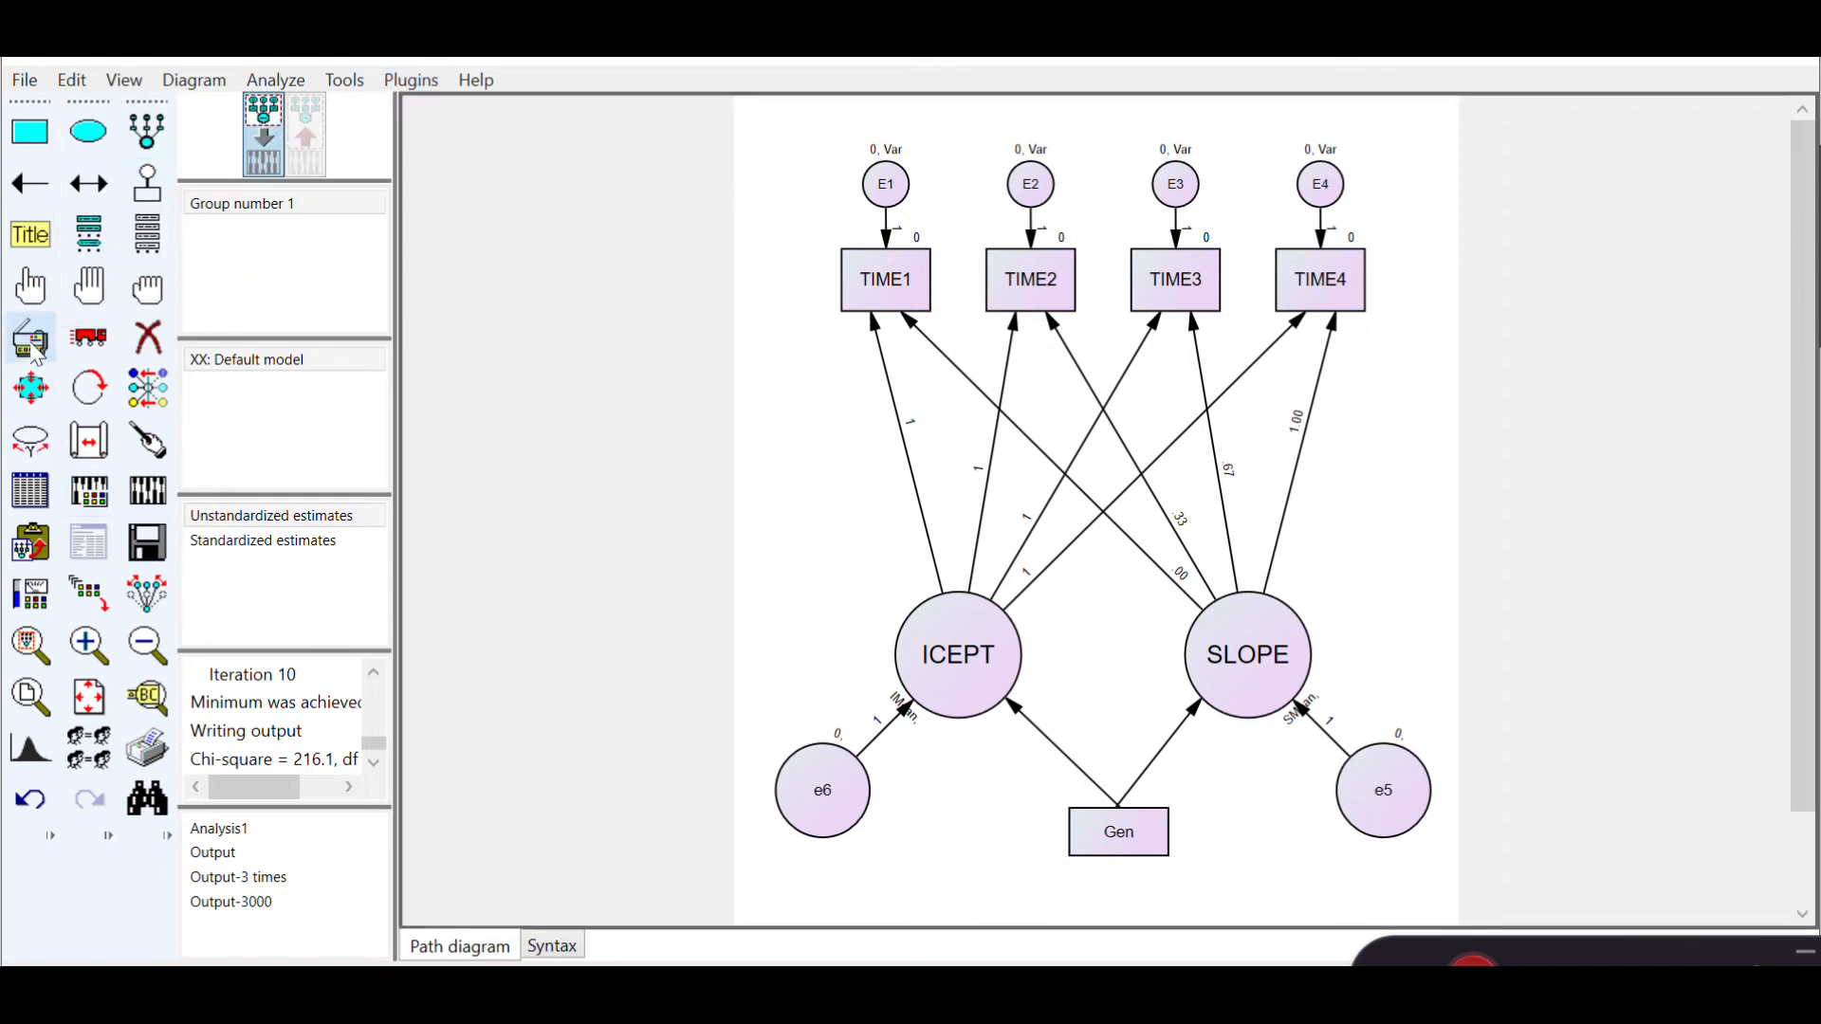
pyautogui.click(785, 798)
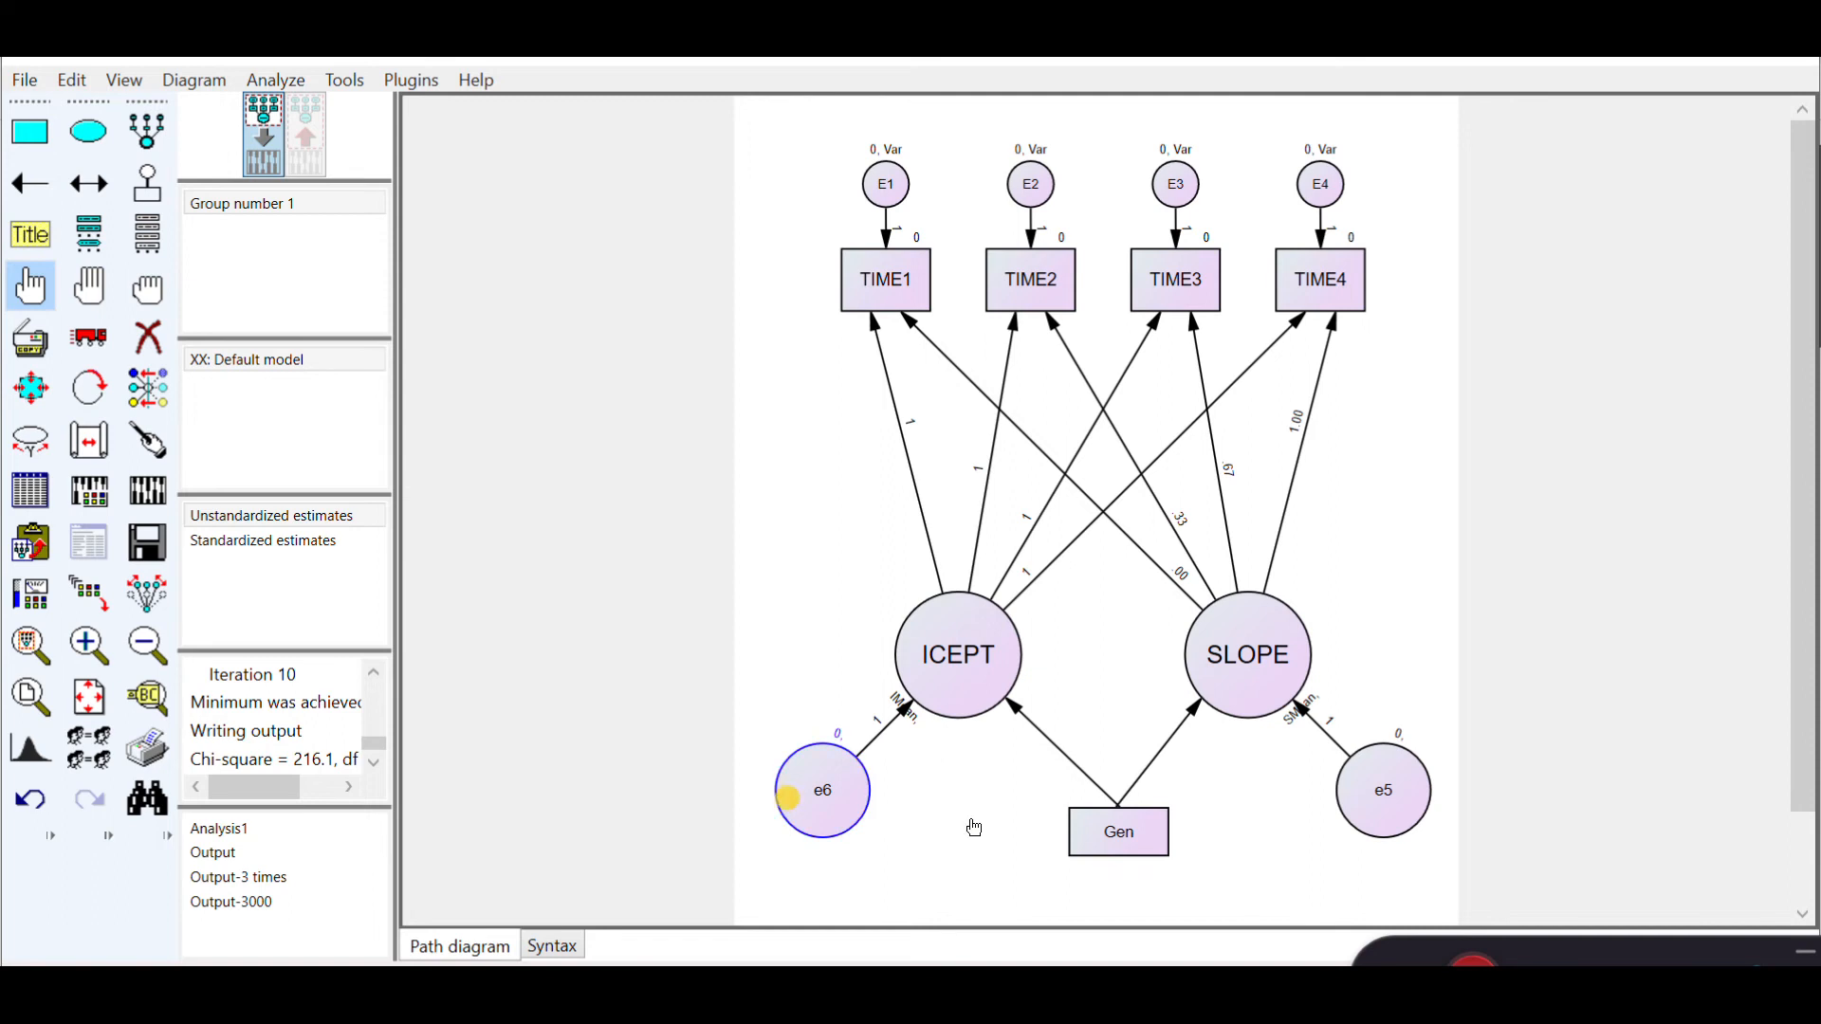
pyautogui.click(1396, 809)
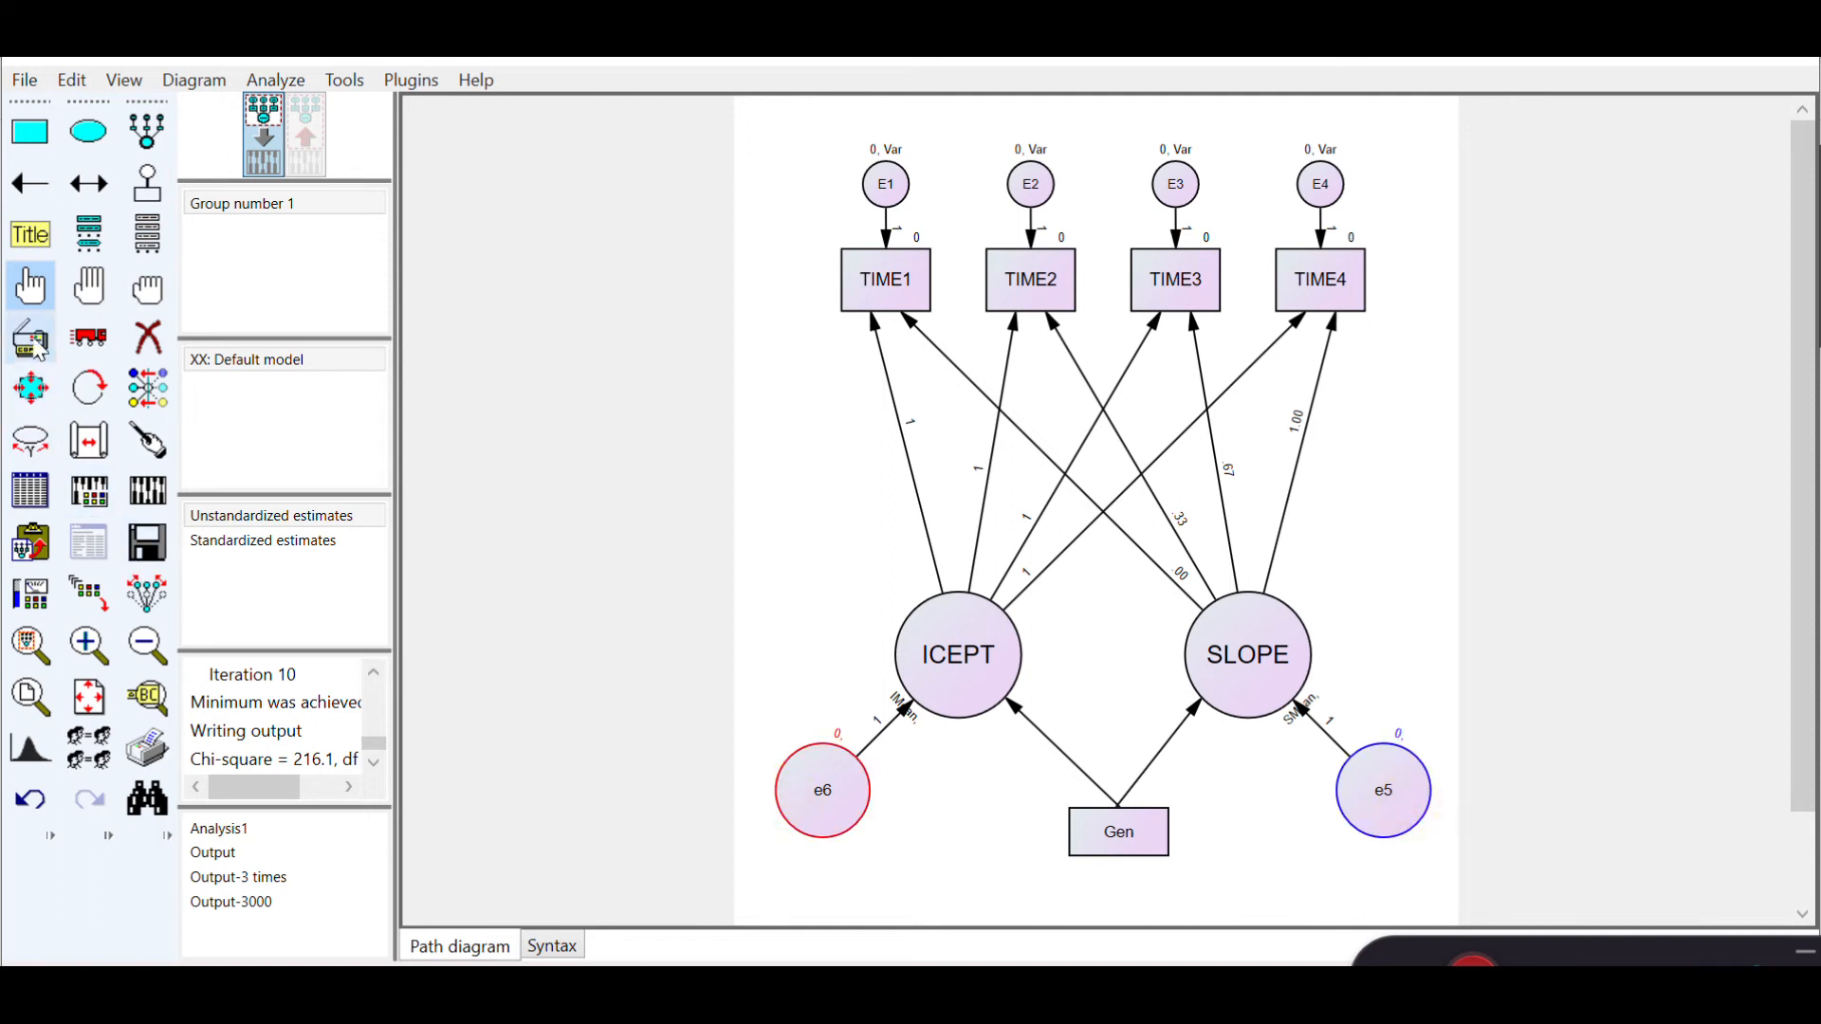
pyautogui.click(30, 386)
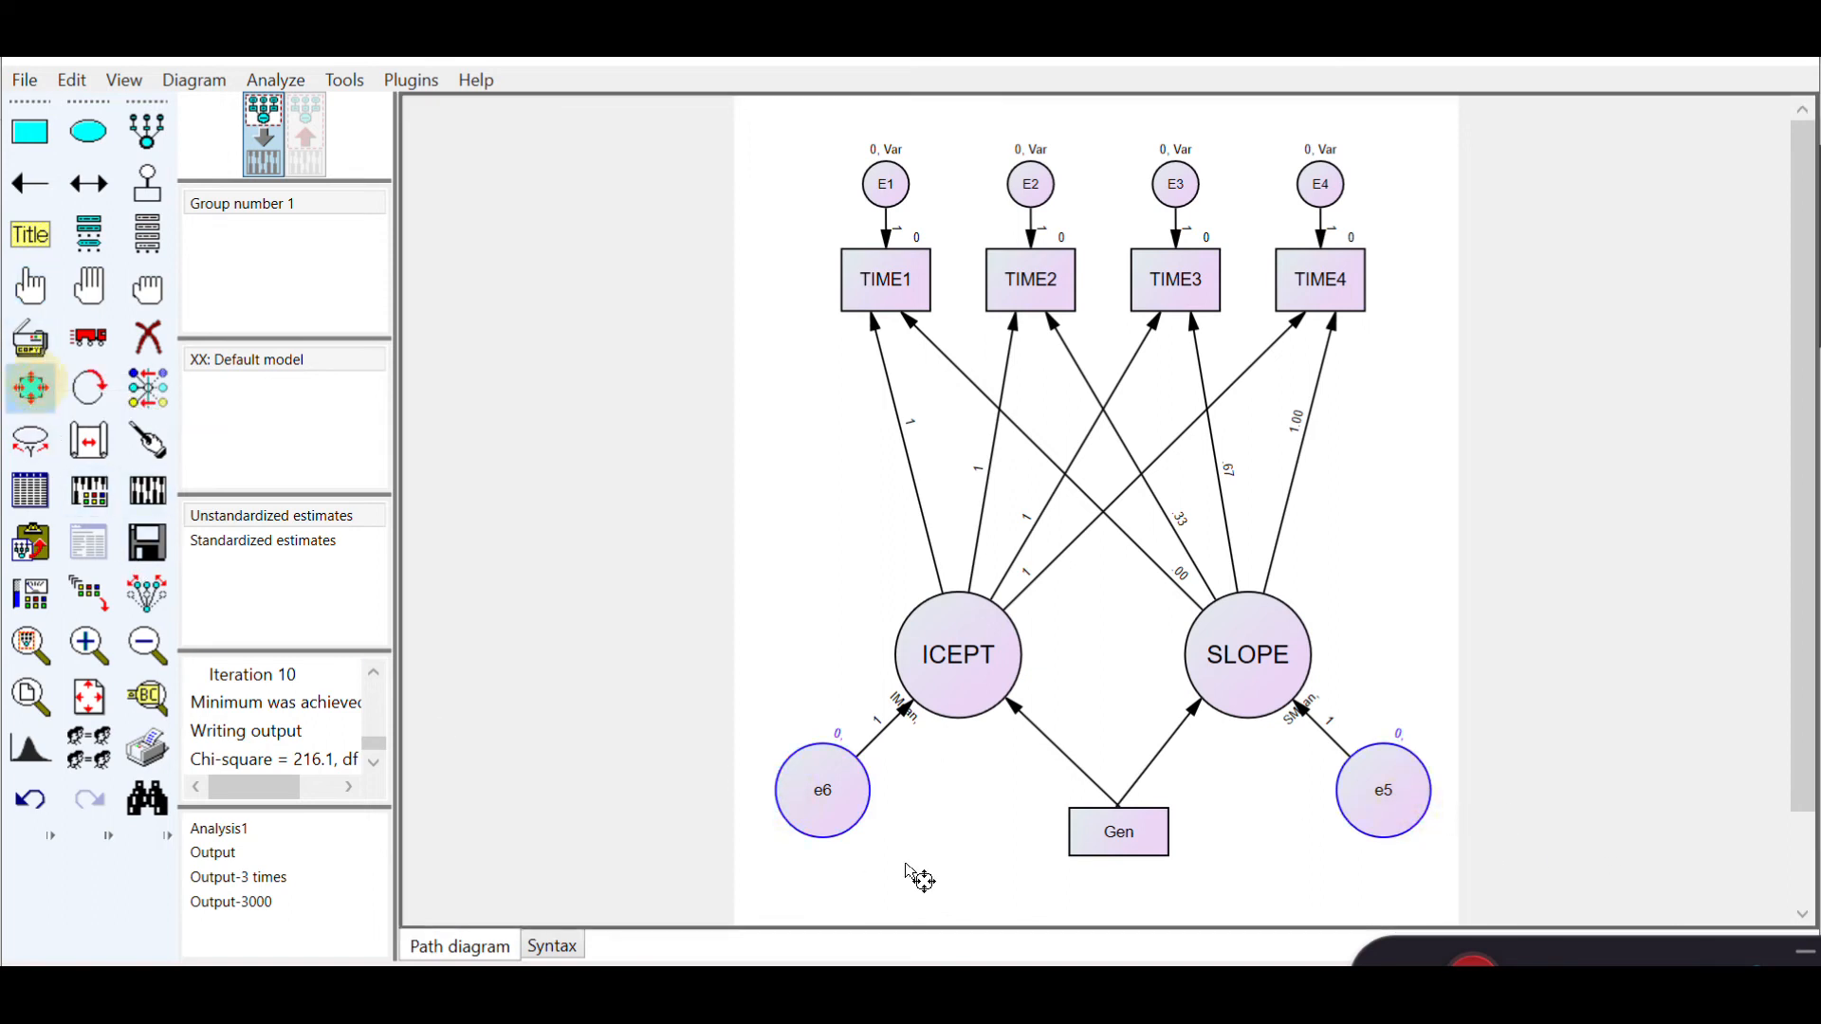
pyautogui.moveTo(858, 838); pyautogui.dragTo(851, 819)
pyautogui.click(147, 286)
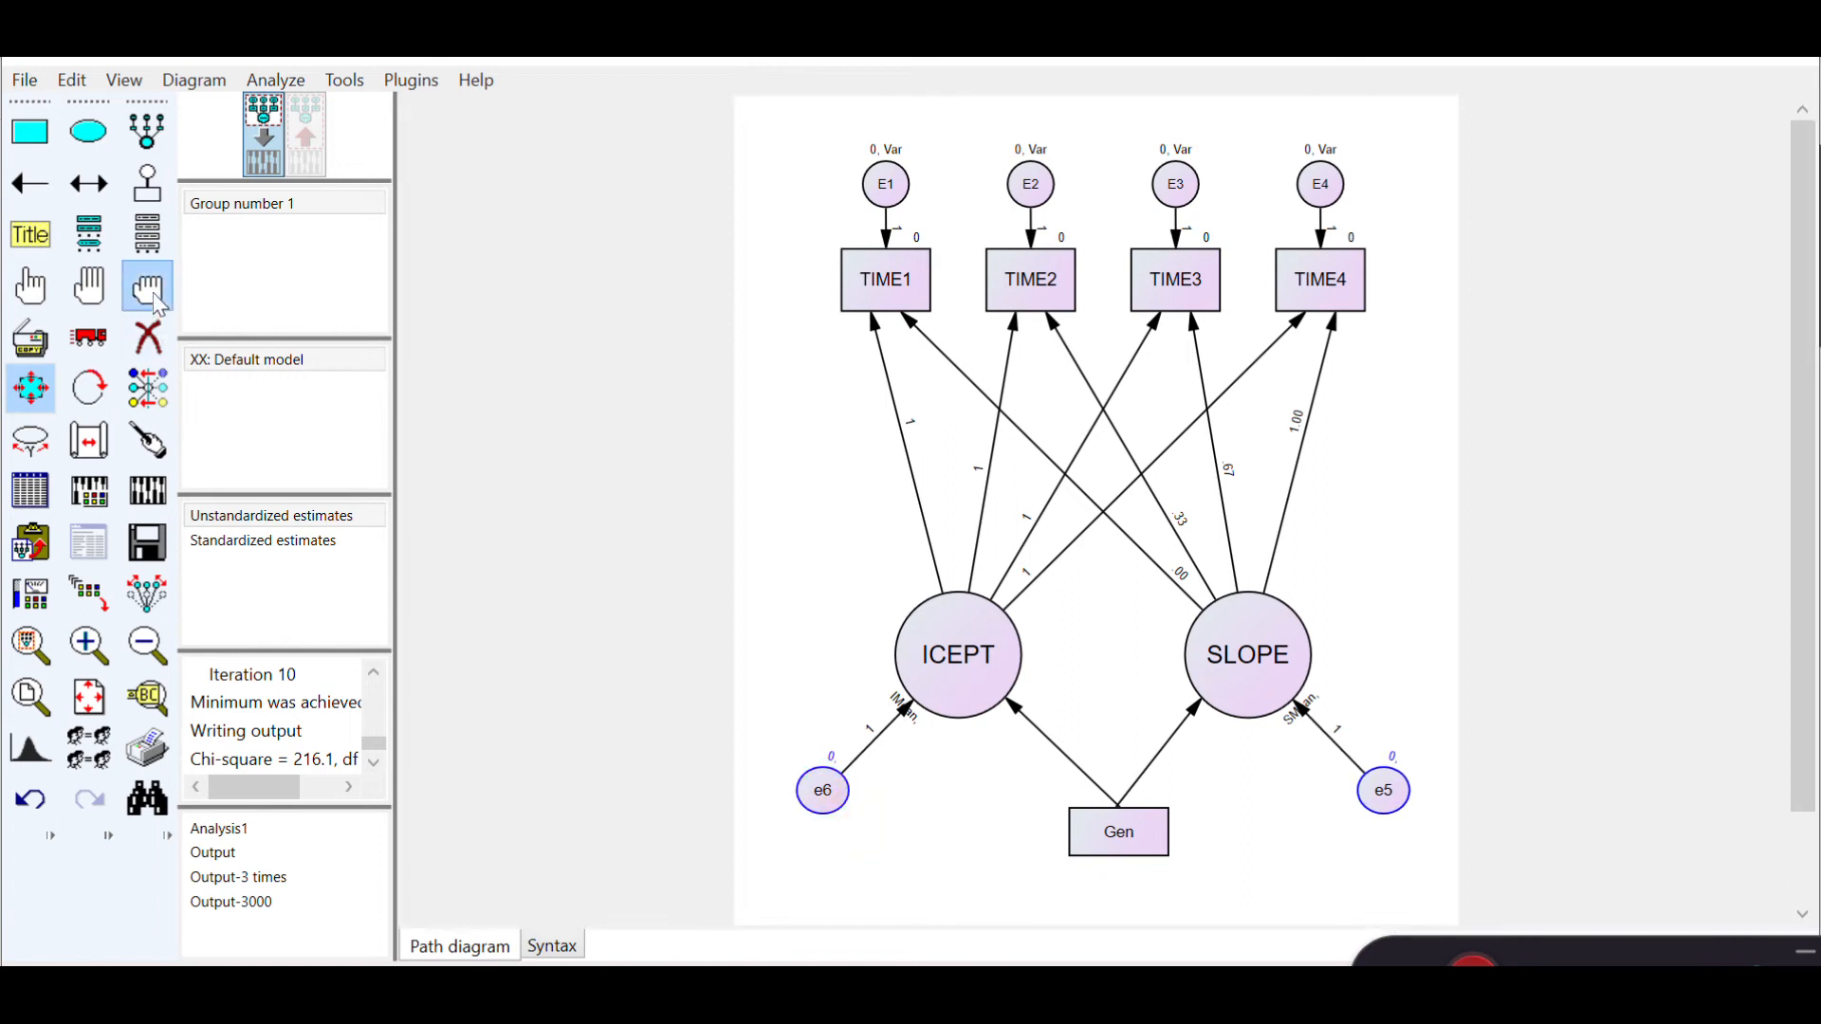
# Step: Draw a covariance between error variables e5 and e6 and fit the path diagram to the page
pyautogui.click(89, 183)
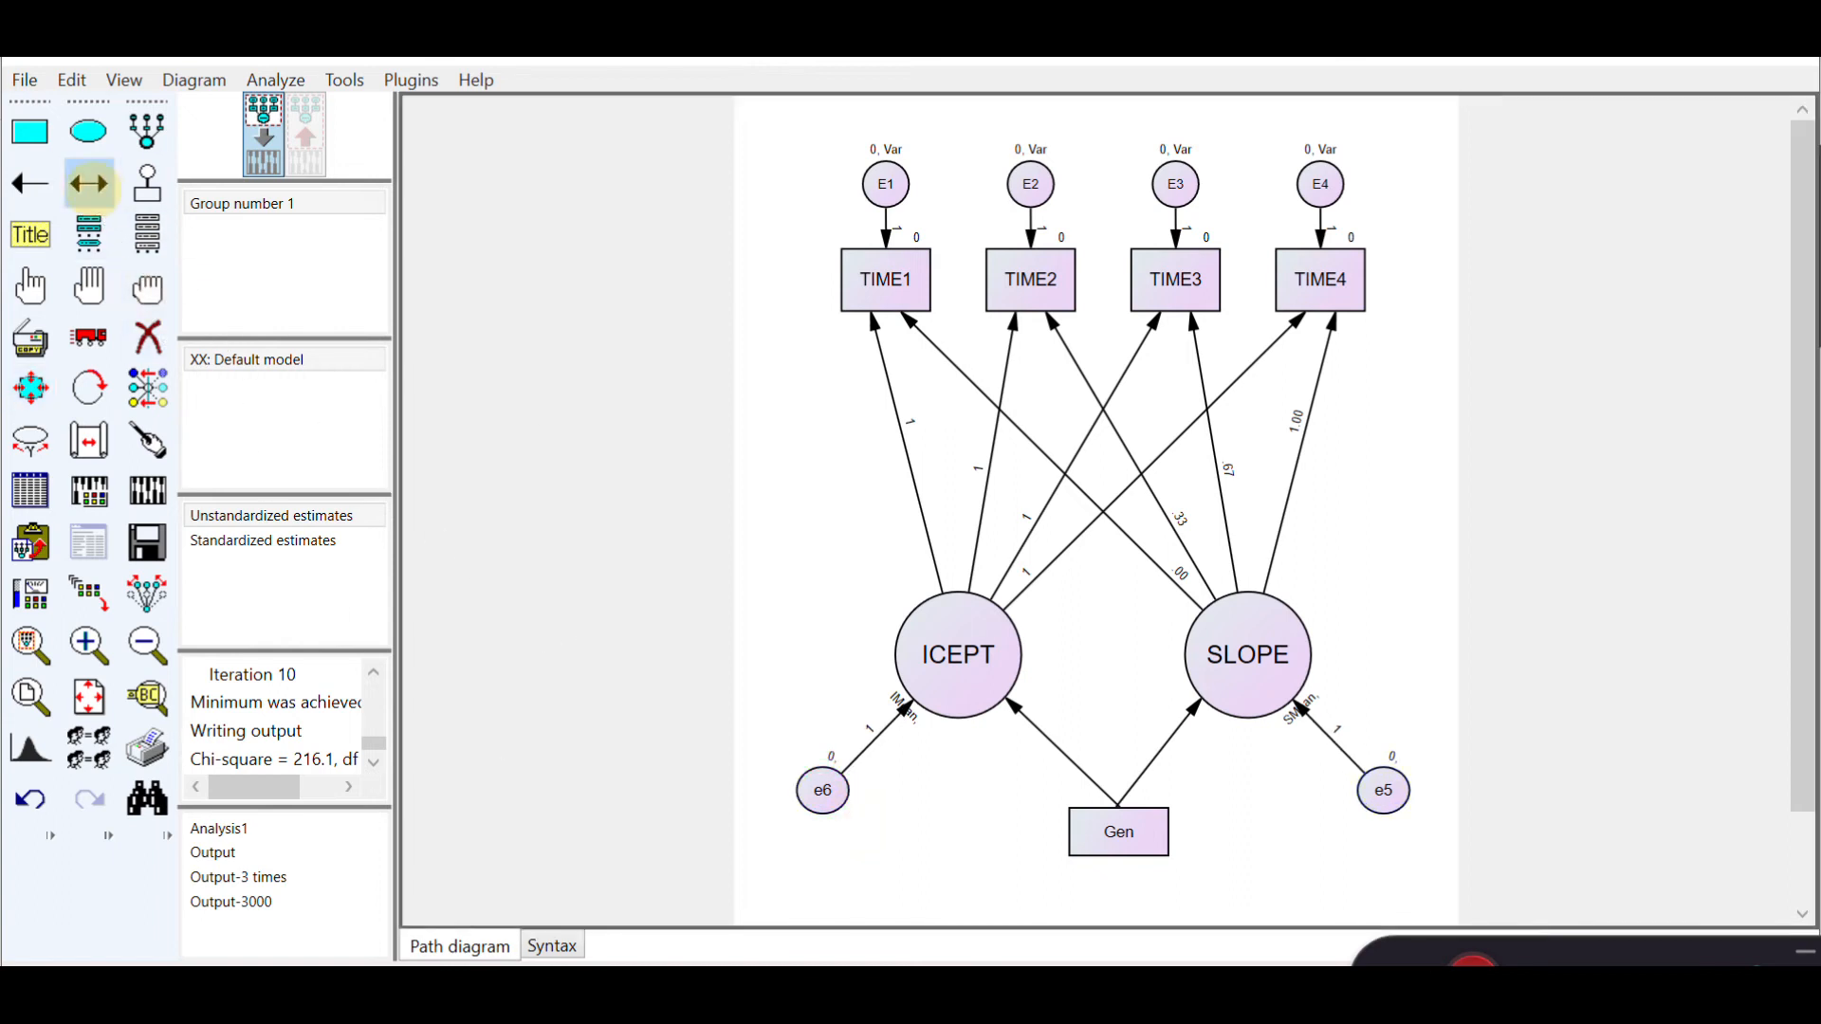
pyautogui.moveTo(1384, 804)
pyautogui.mouseDown()
pyautogui.moveTo(1208, 902)
pyautogui.moveTo(838, 813)
pyautogui.moveTo(863, 825)
pyautogui.mouseUp()
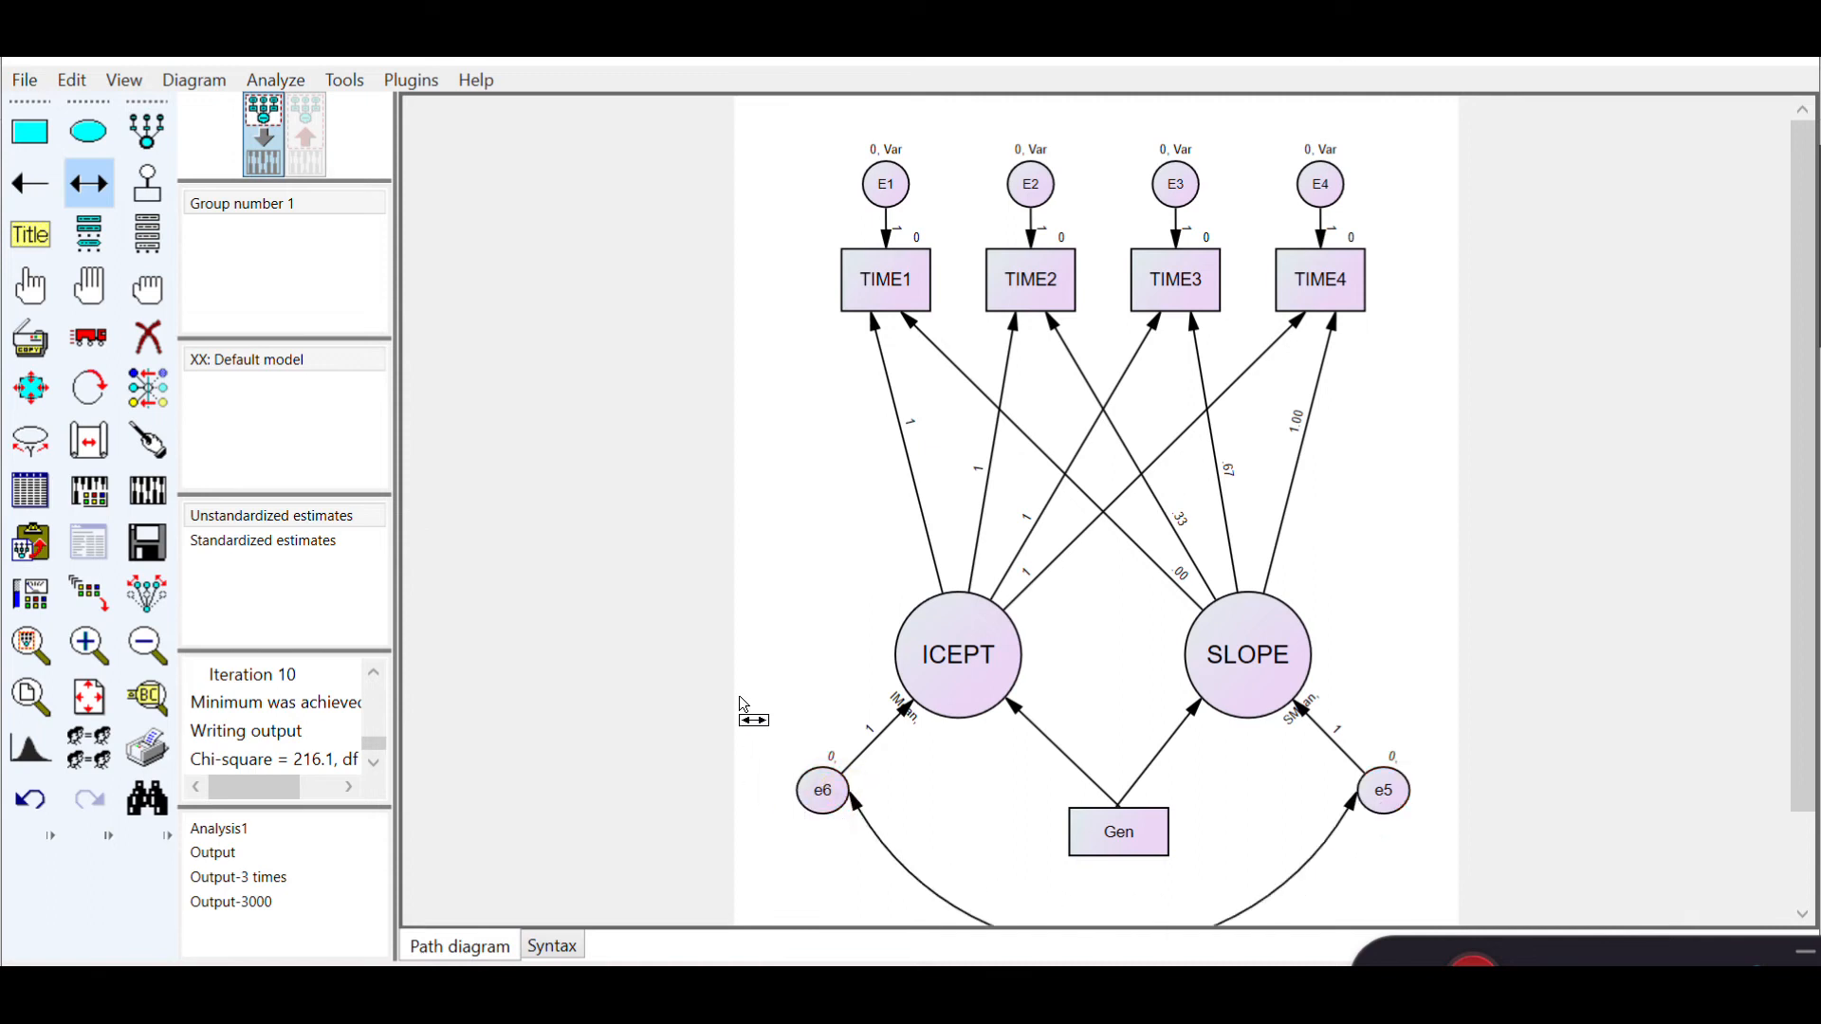
pyautogui.scroll(-1, 784, 685)
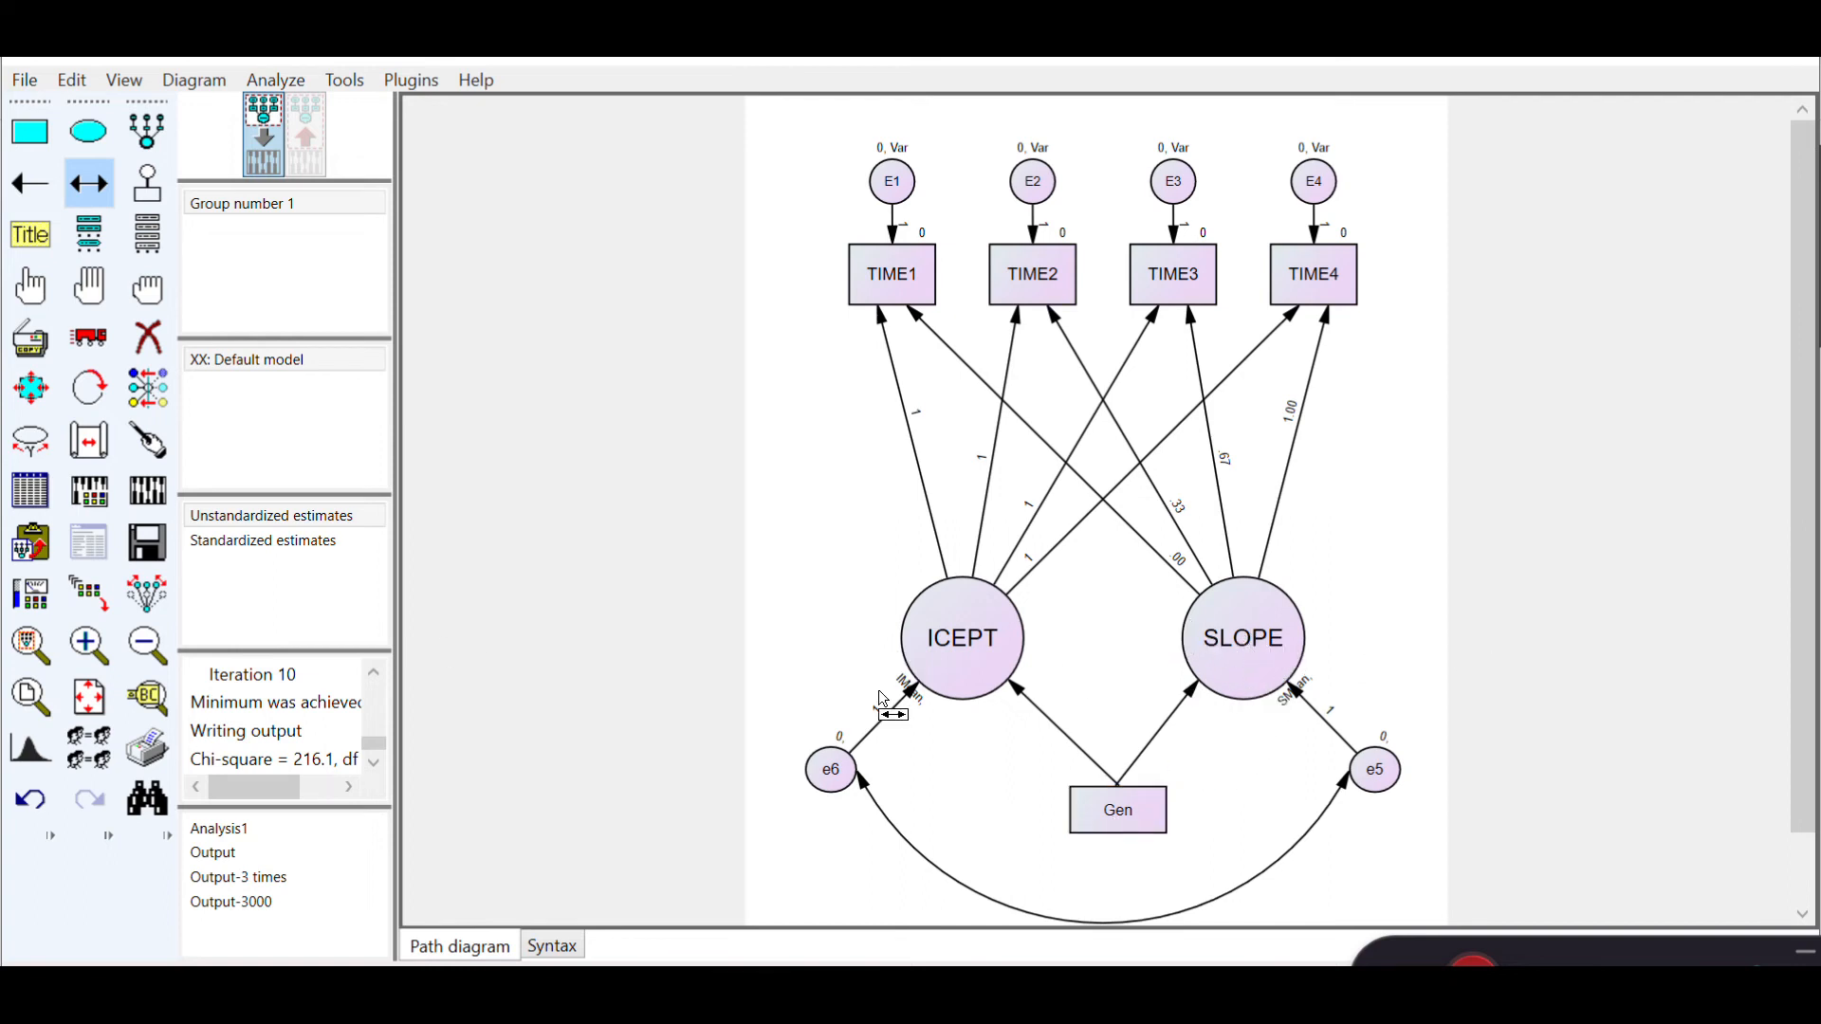
# Step: Calculate the estimates and examine the model fit summary in the text output, including CMIN, CFI and RMSEA
pyautogui.click(147, 490)
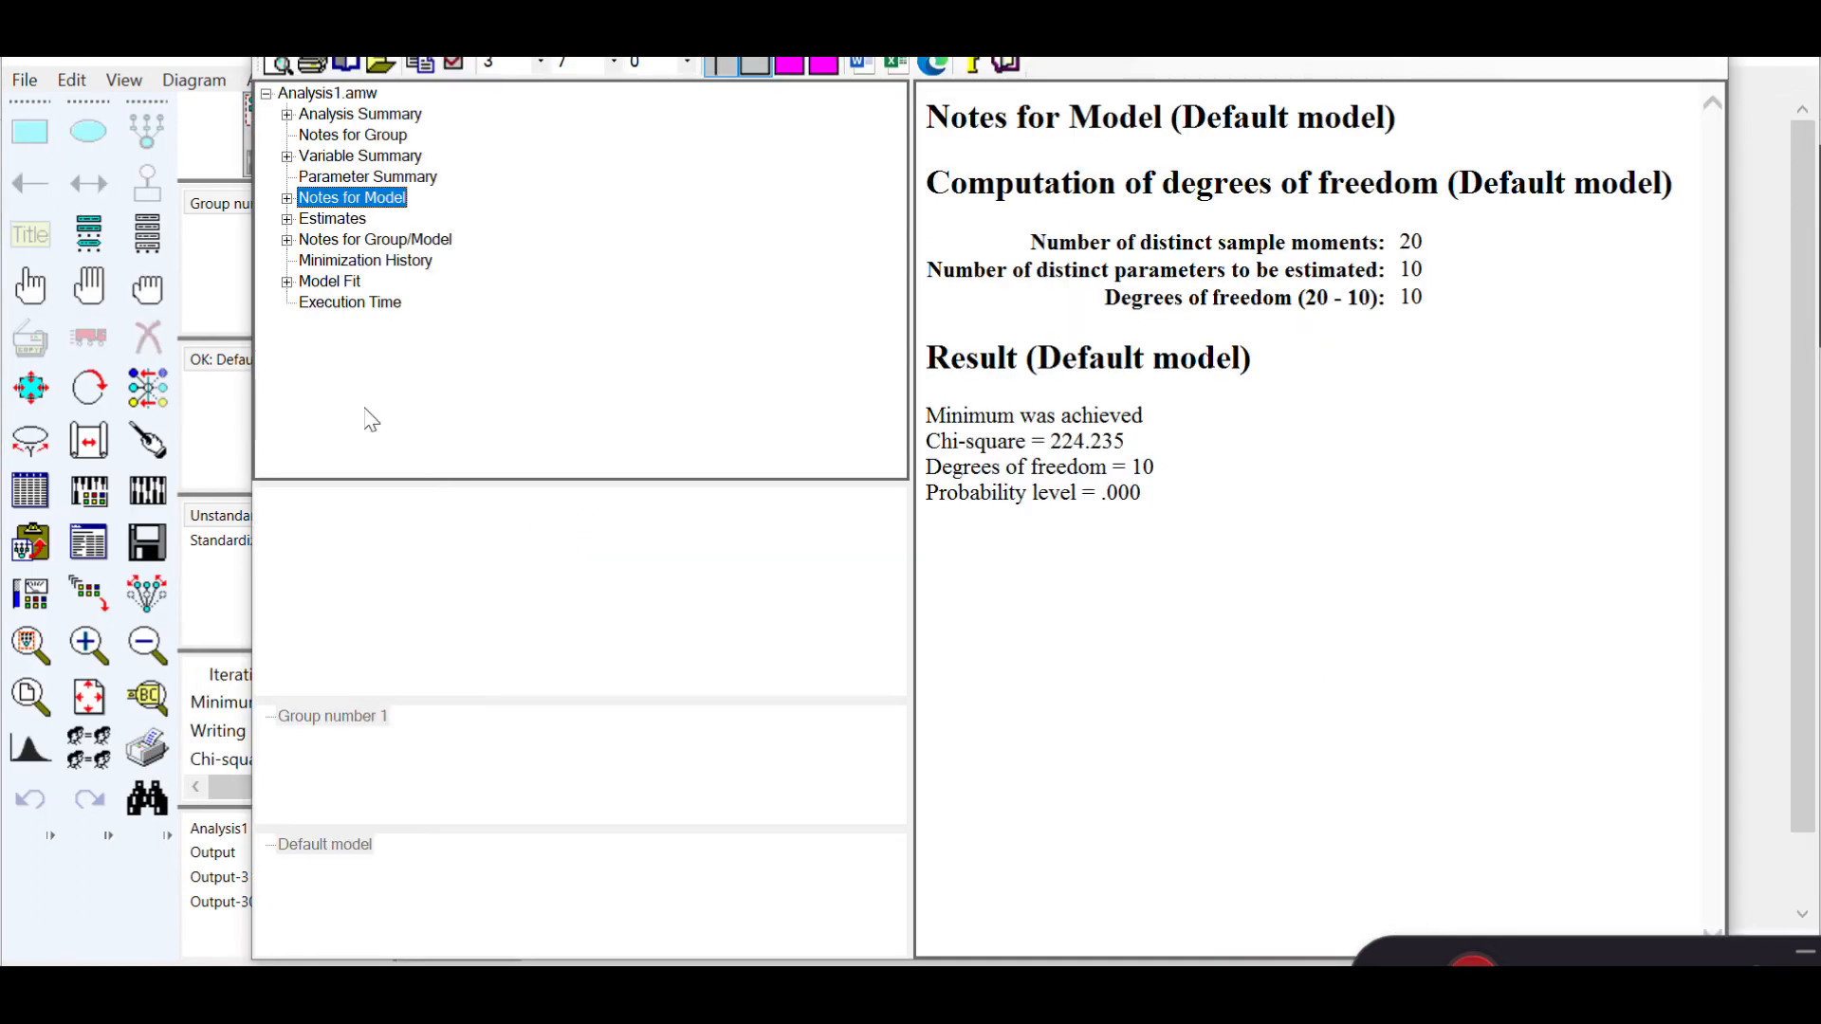
pyautogui.click(330, 281)
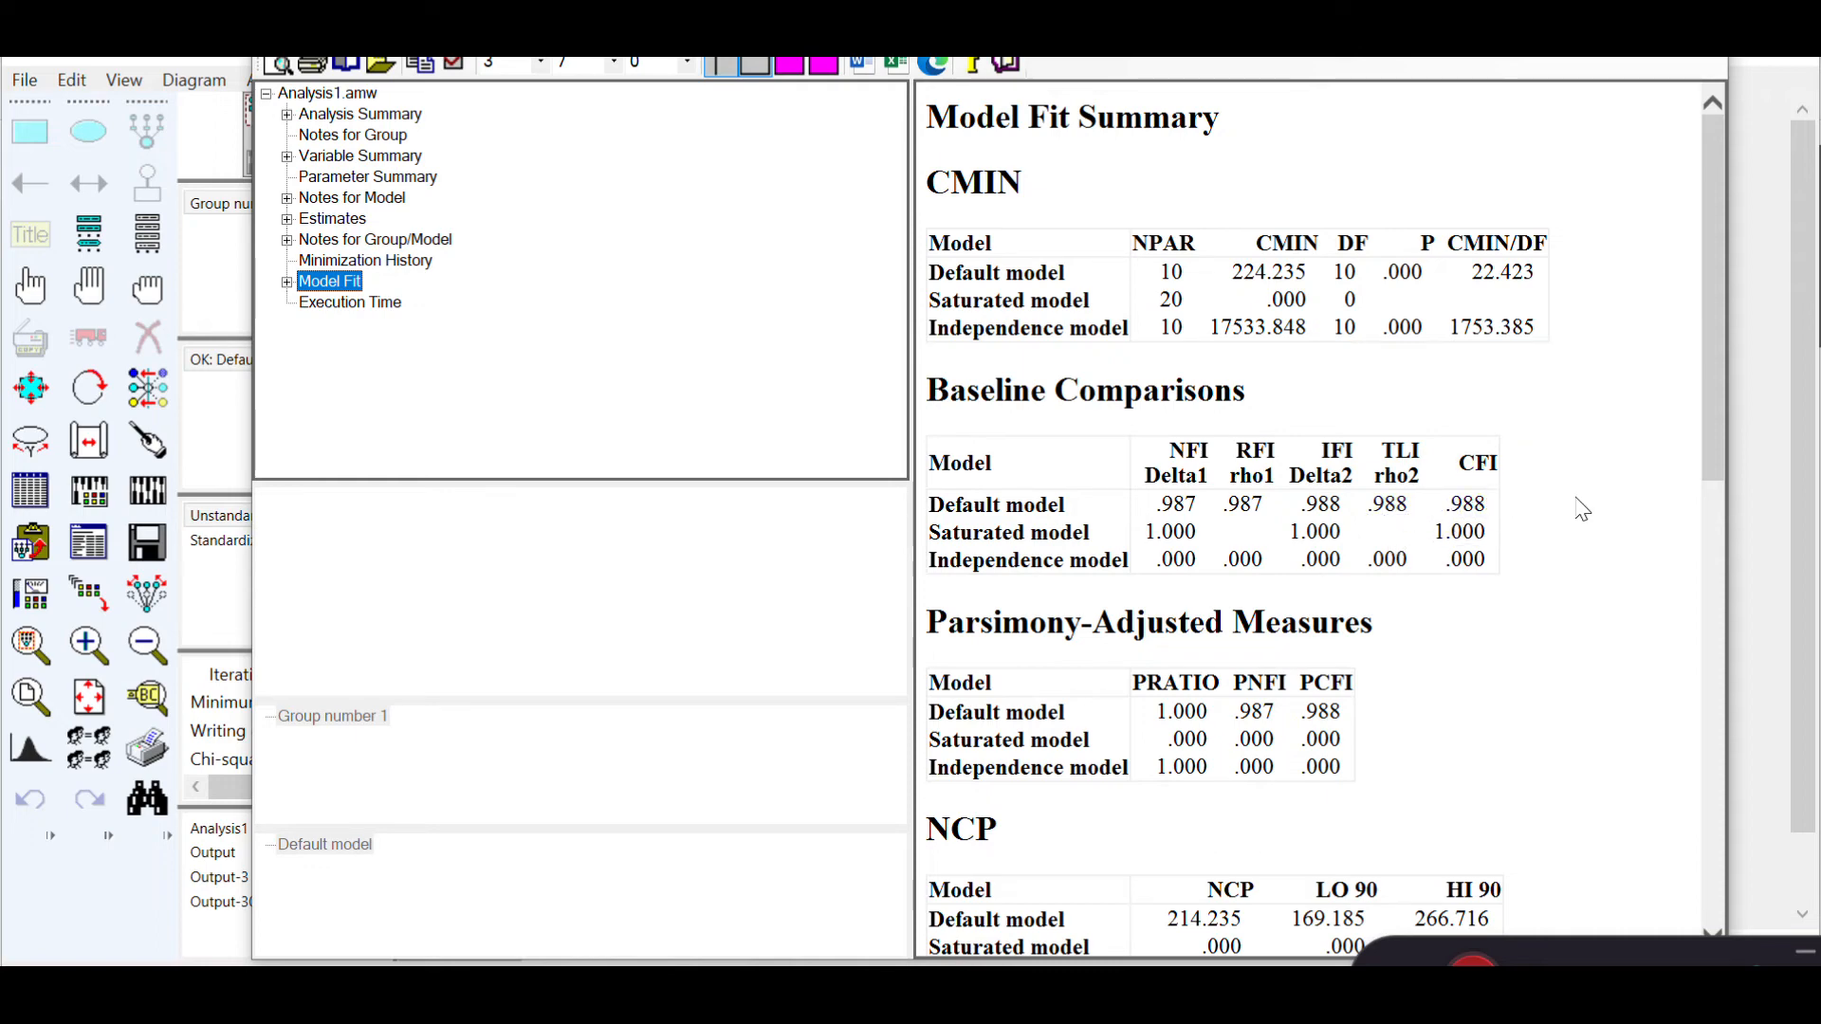
pyautogui.scroll(-10, 1582, 509)
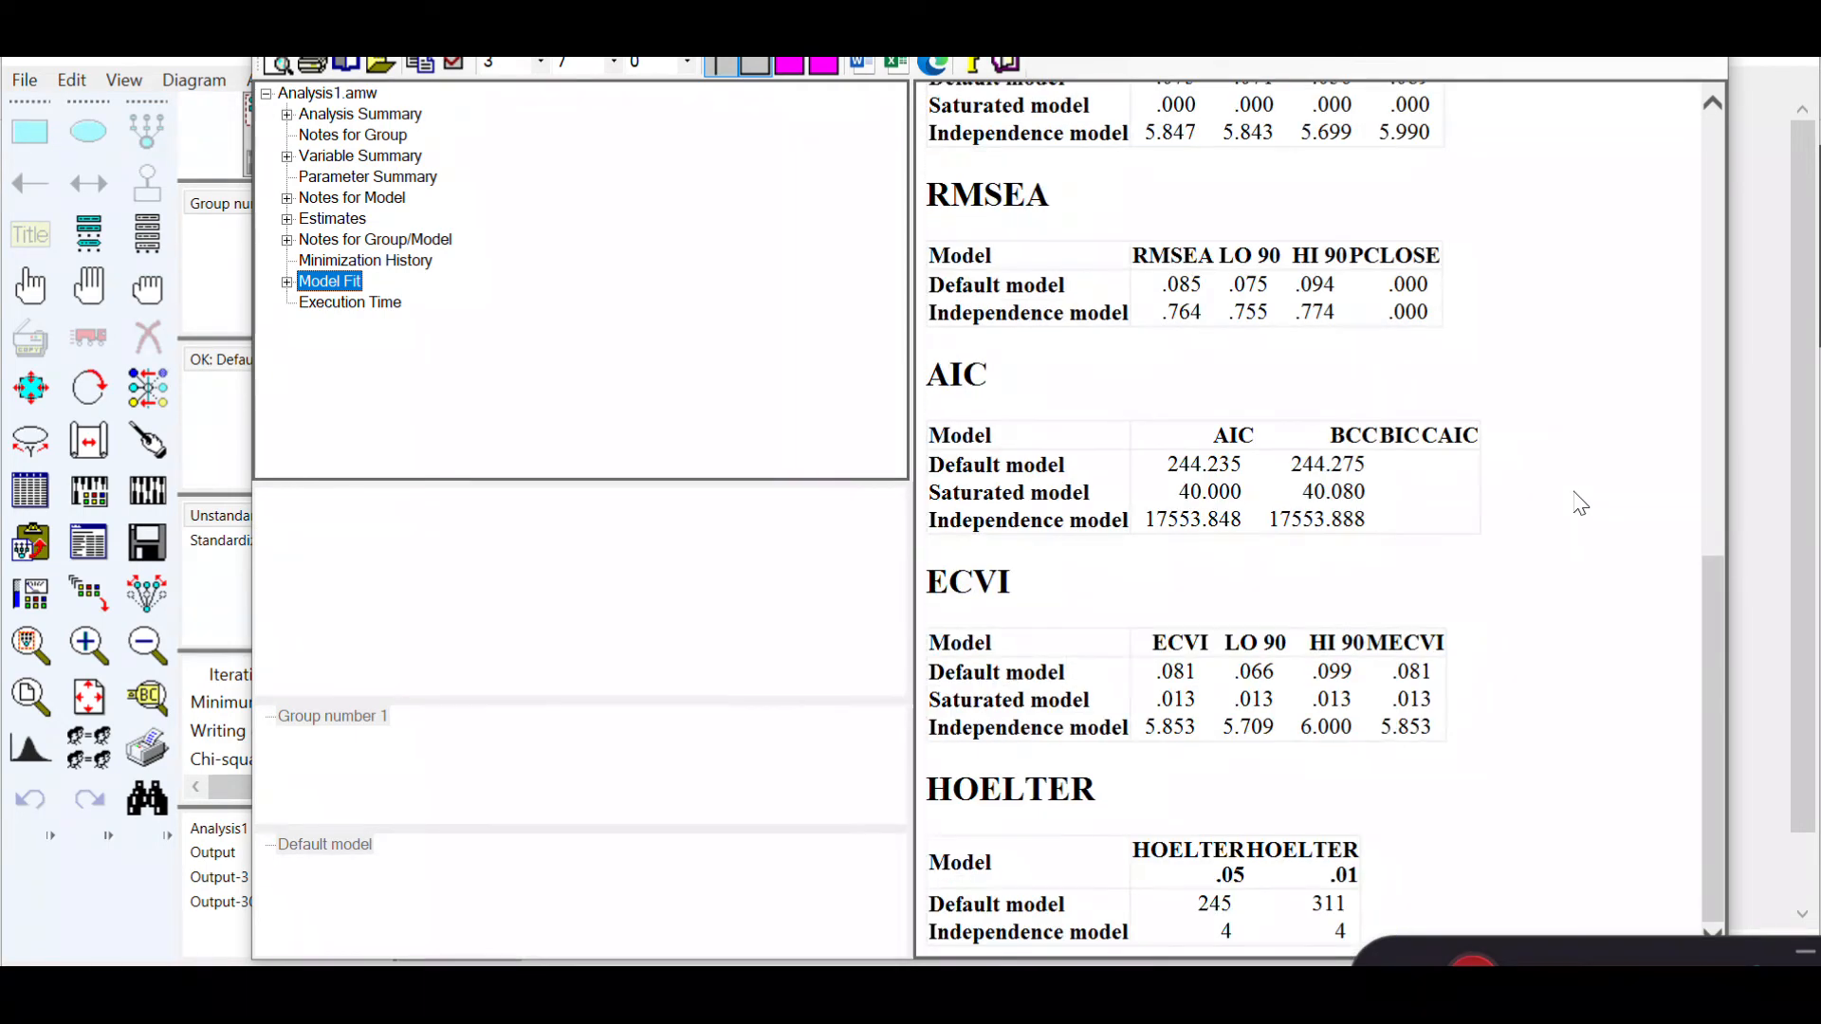
pyautogui.scroll(3, 1580, 504)
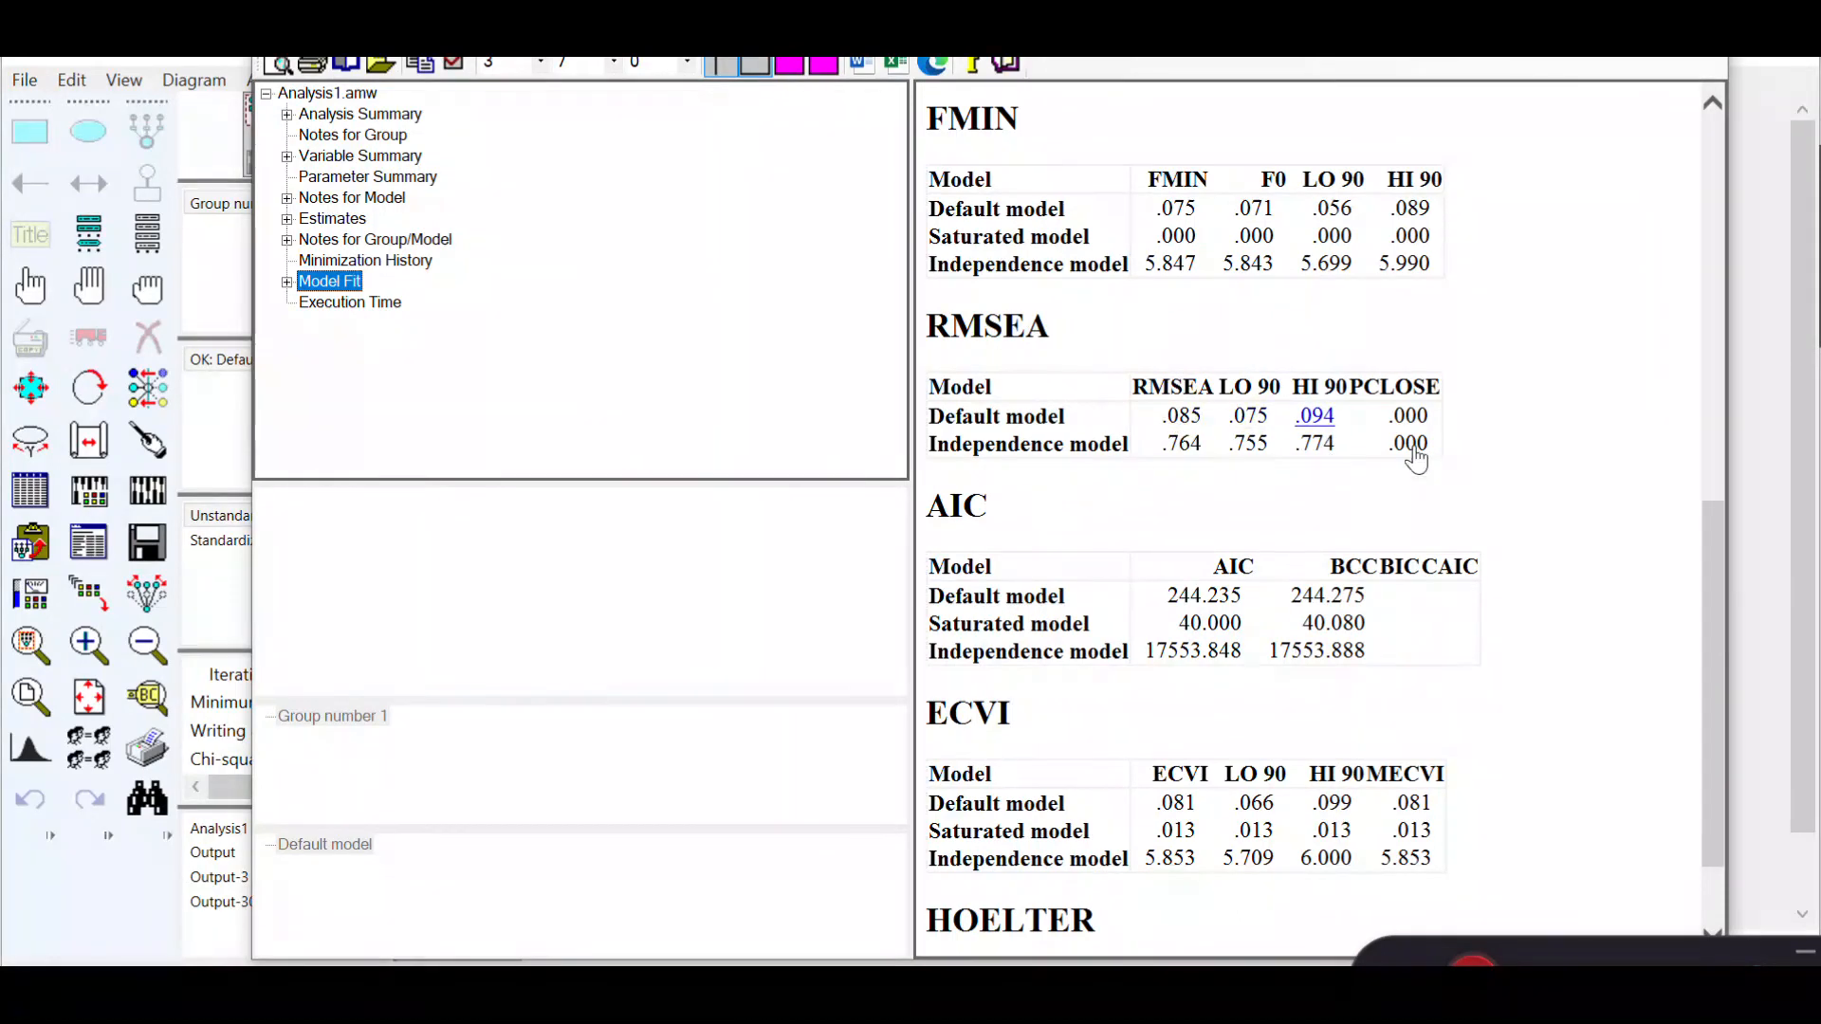
pyautogui.moveTo(1709, 560); pyautogui.dragTo(1703, 151)
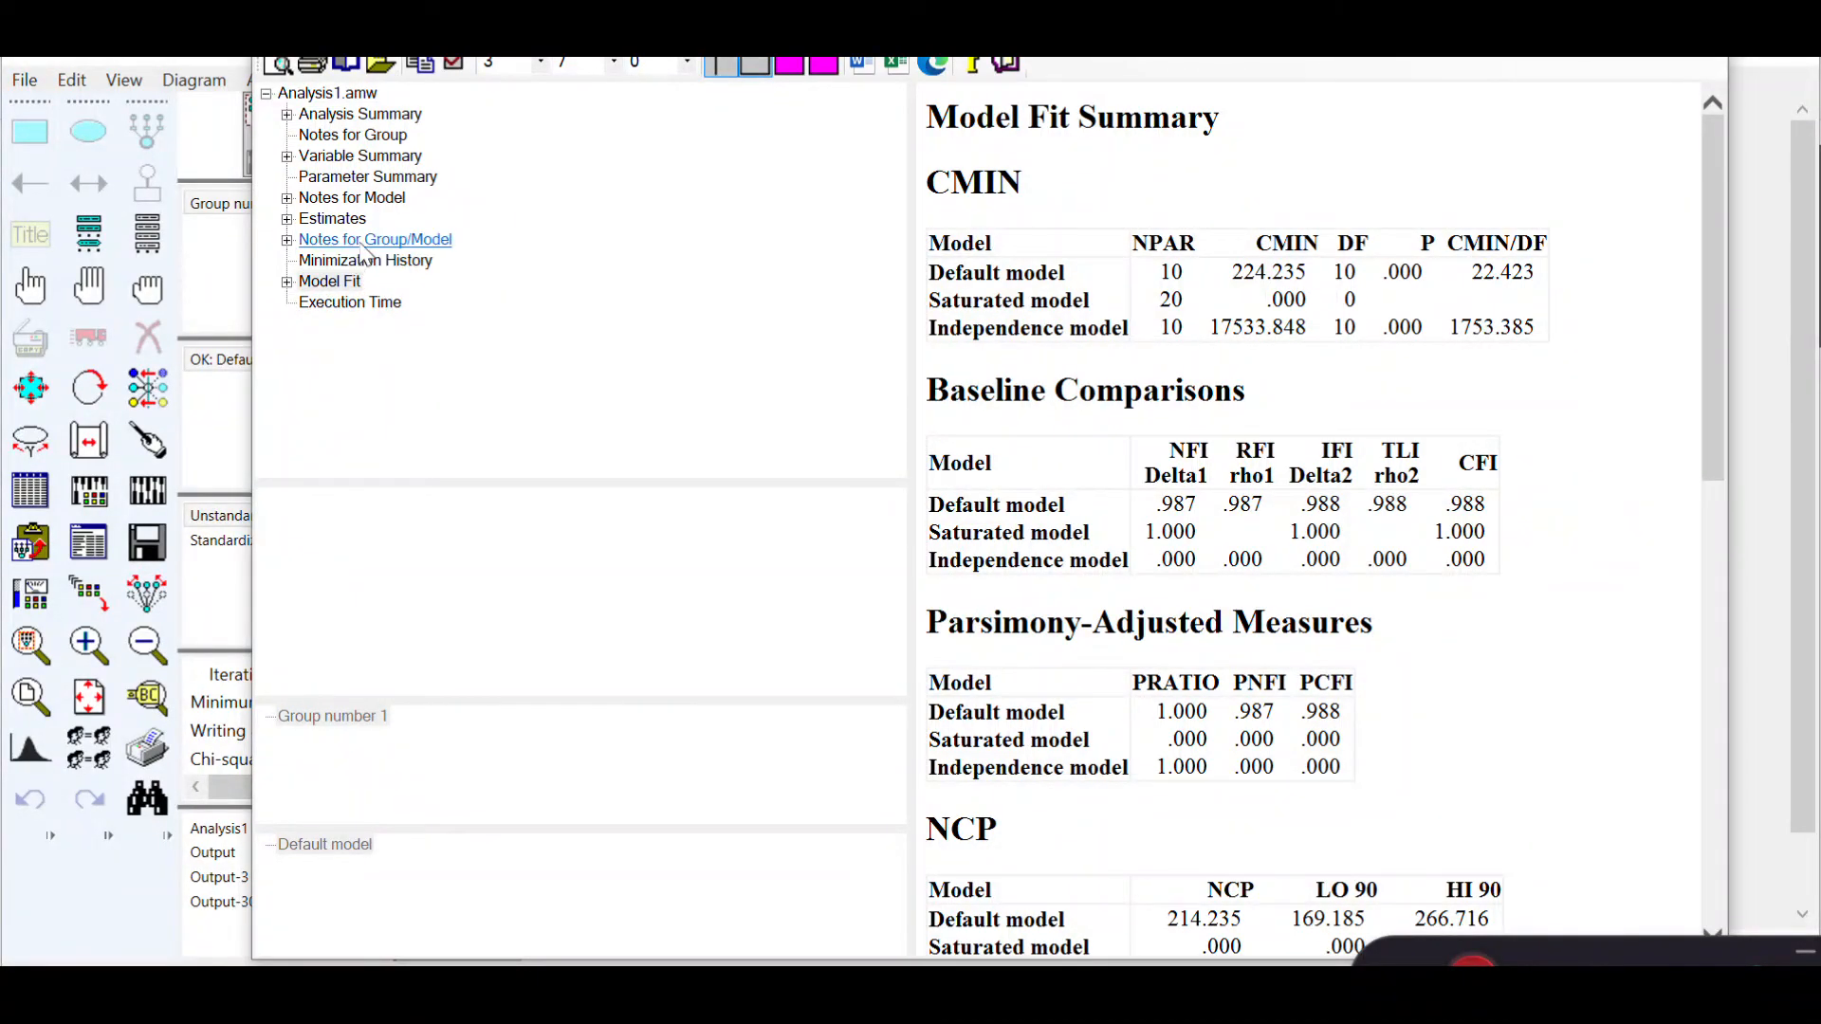
# Step: Examine the regression weights and the Gender mean in the estimates output, and read the explanation of that mean's significance
pyautogui.click(334, 221)
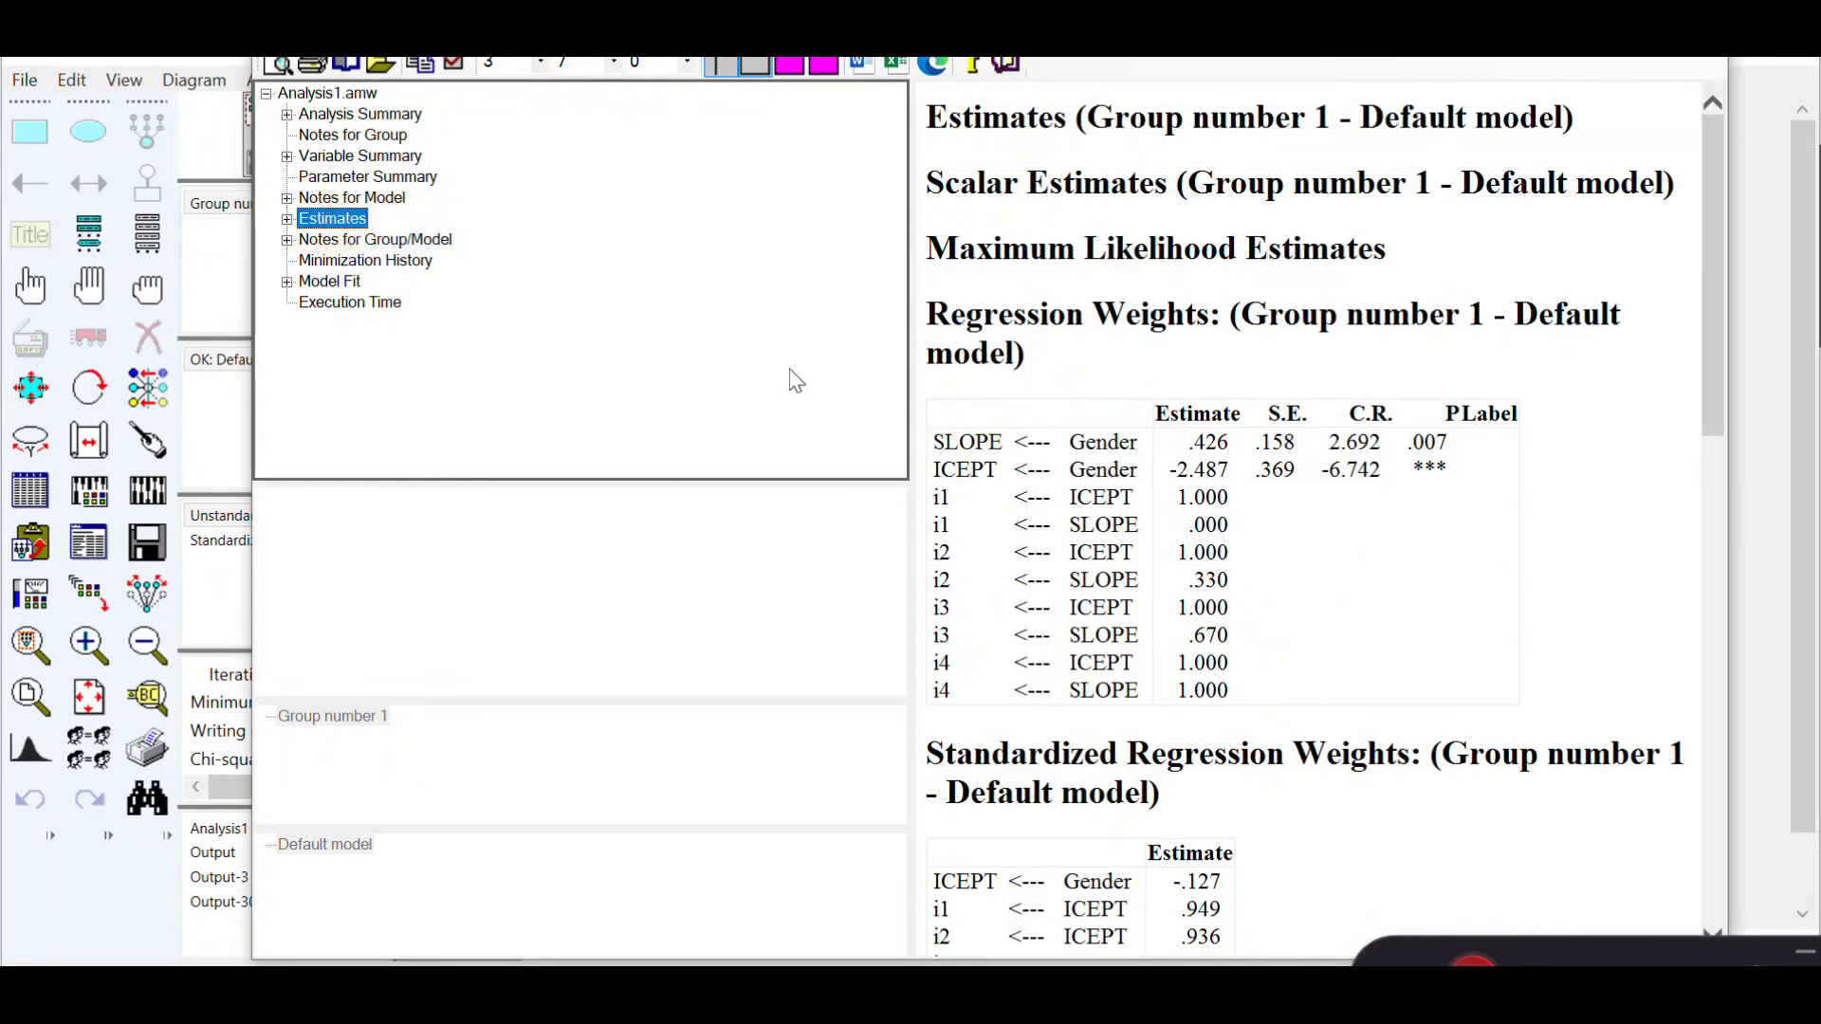
pyautogui.scroll(-2, 1577, 503)
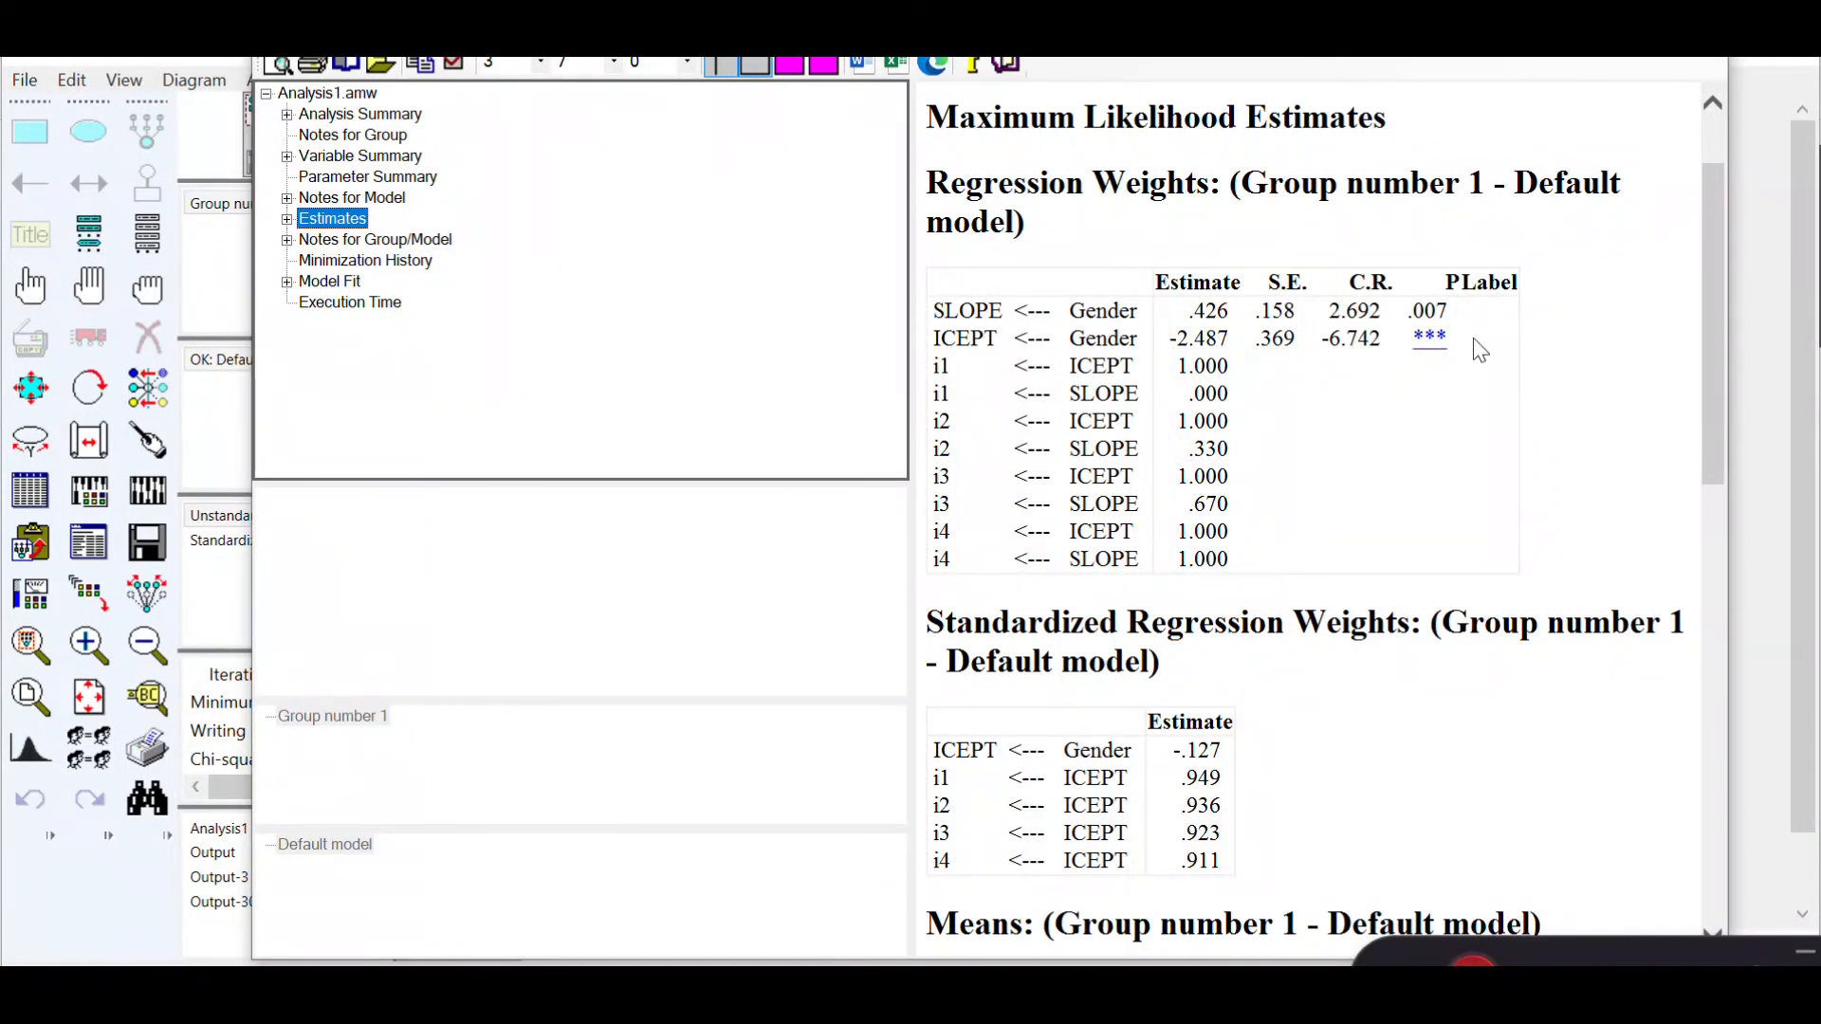
pyautogui.scroll(-5, 1527, 417)
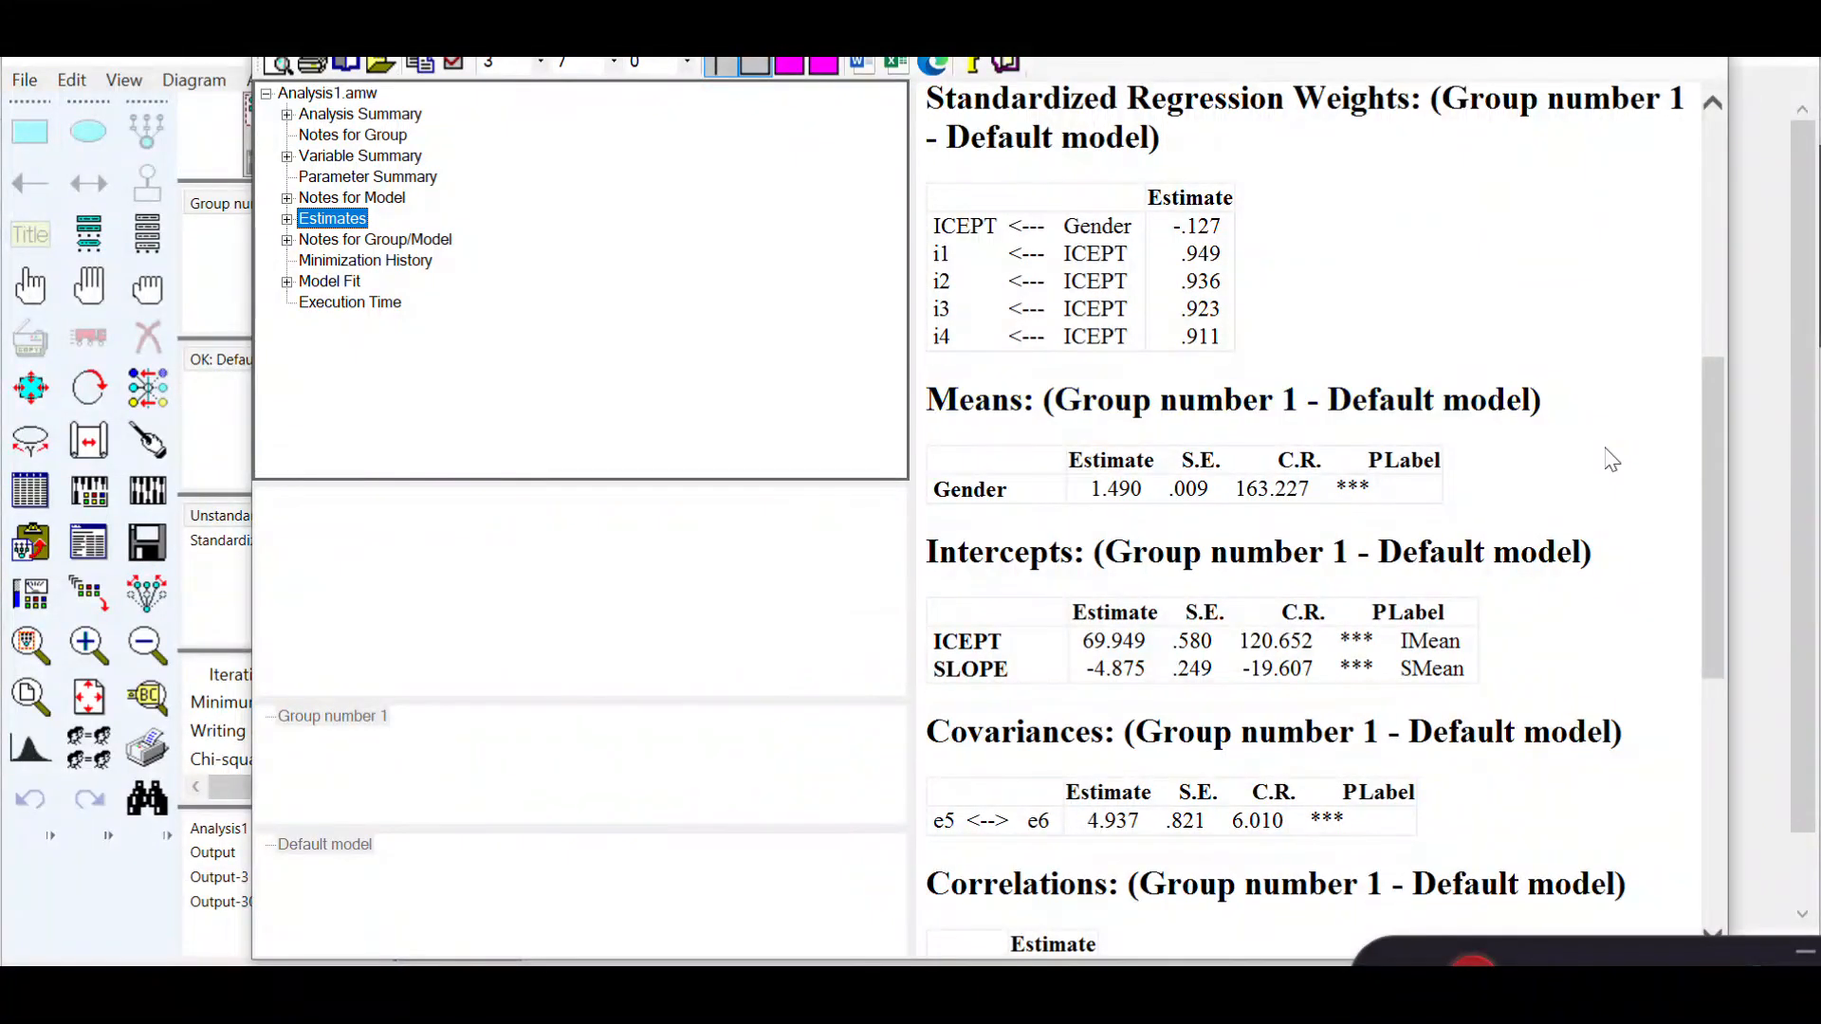
pyautogui.scroll(-3, 1654, 476)
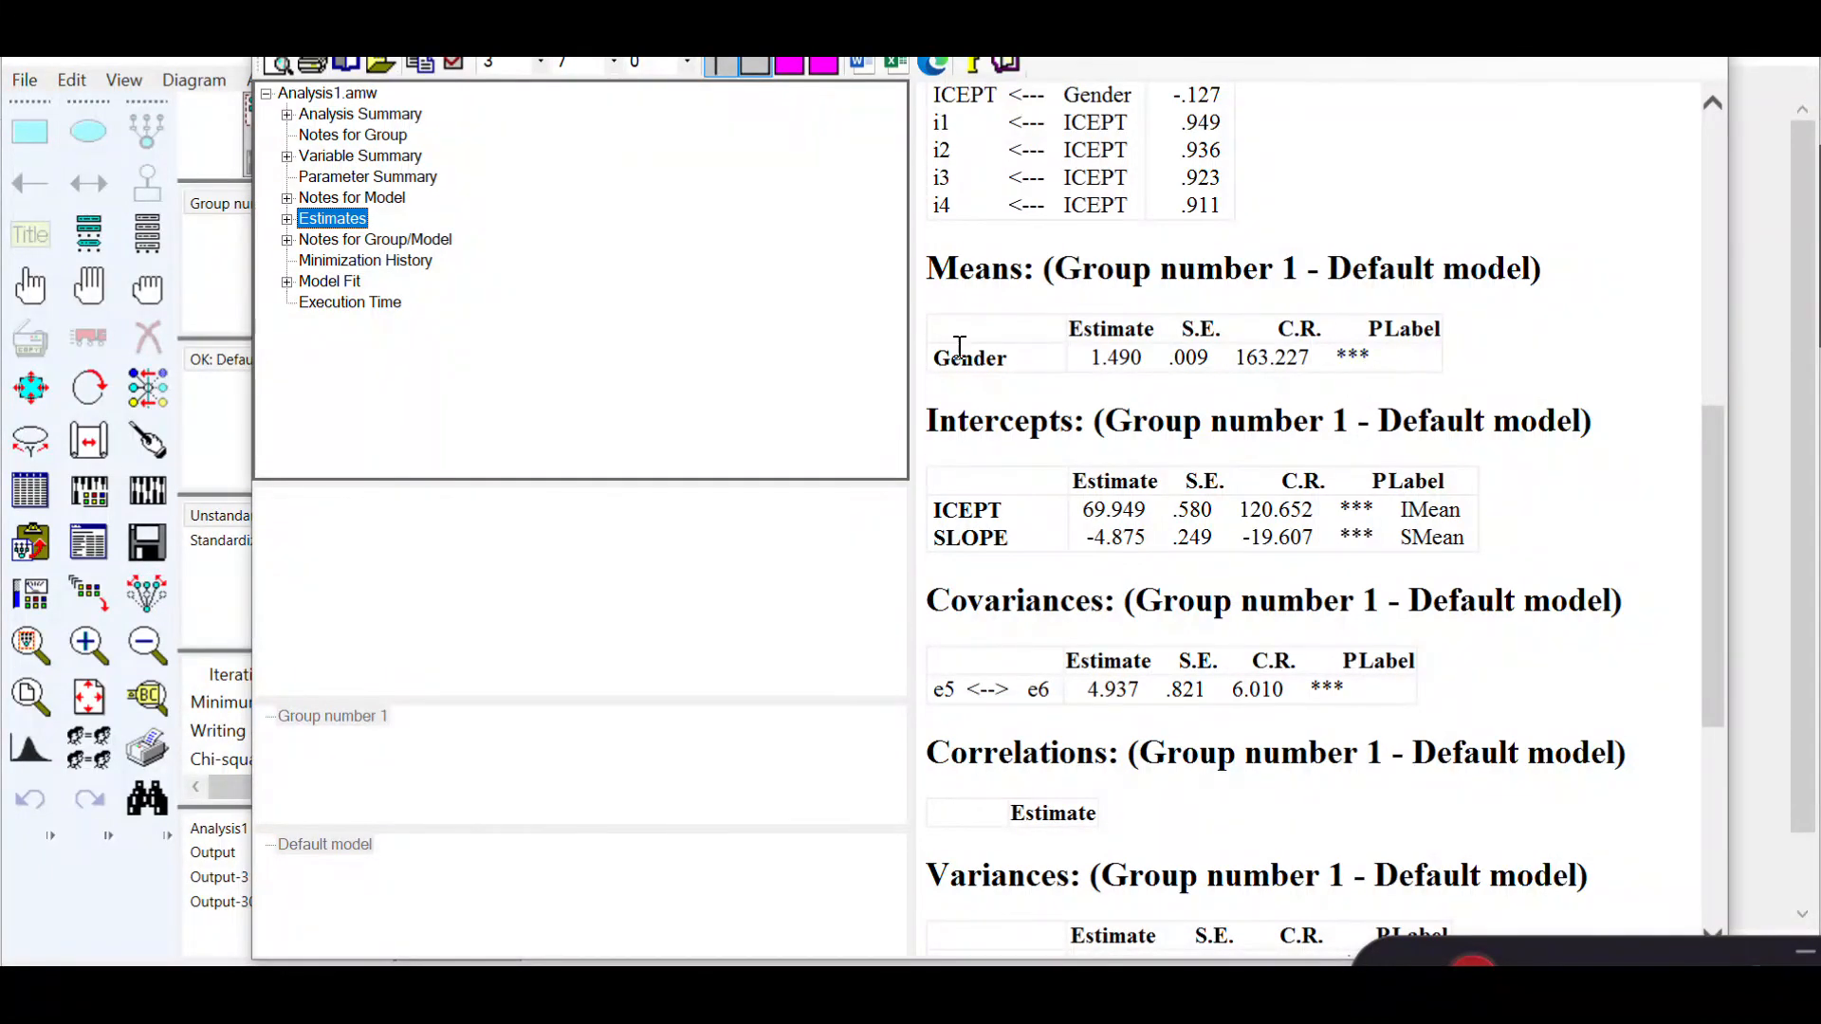
pyautogui.click(1353, 359)
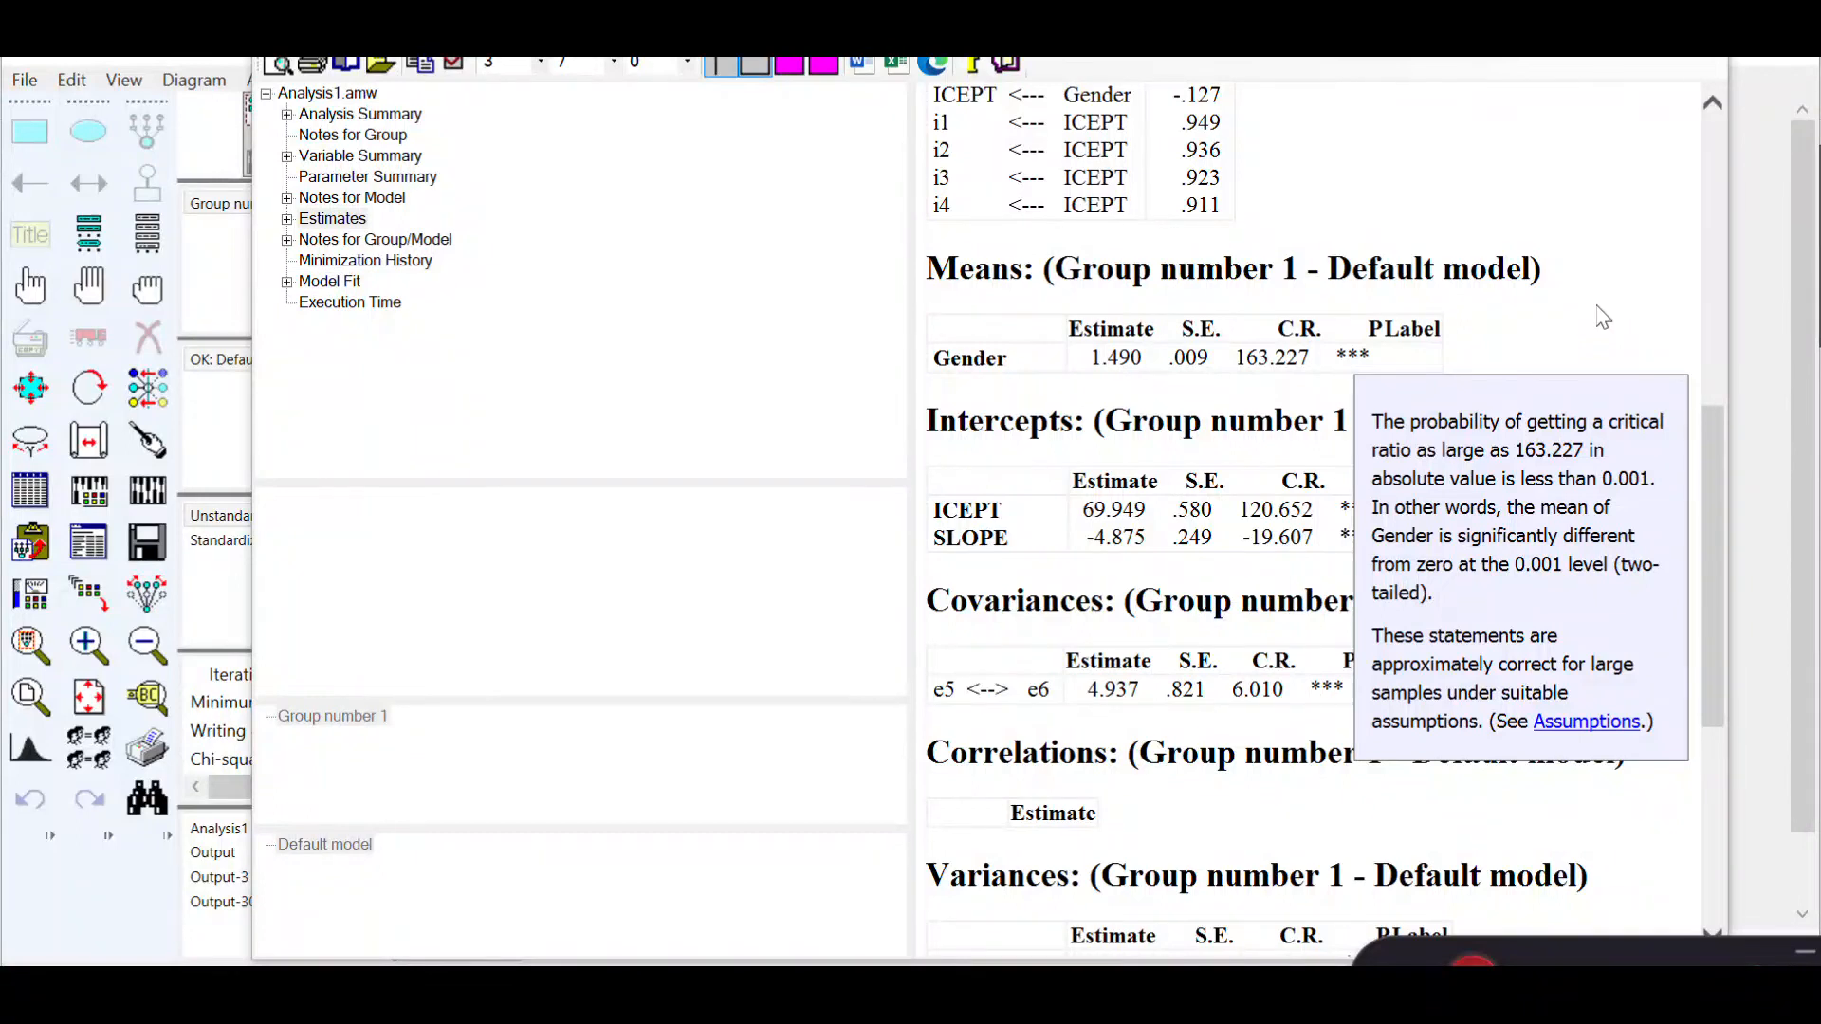
pyautogui.click(1601, 316)
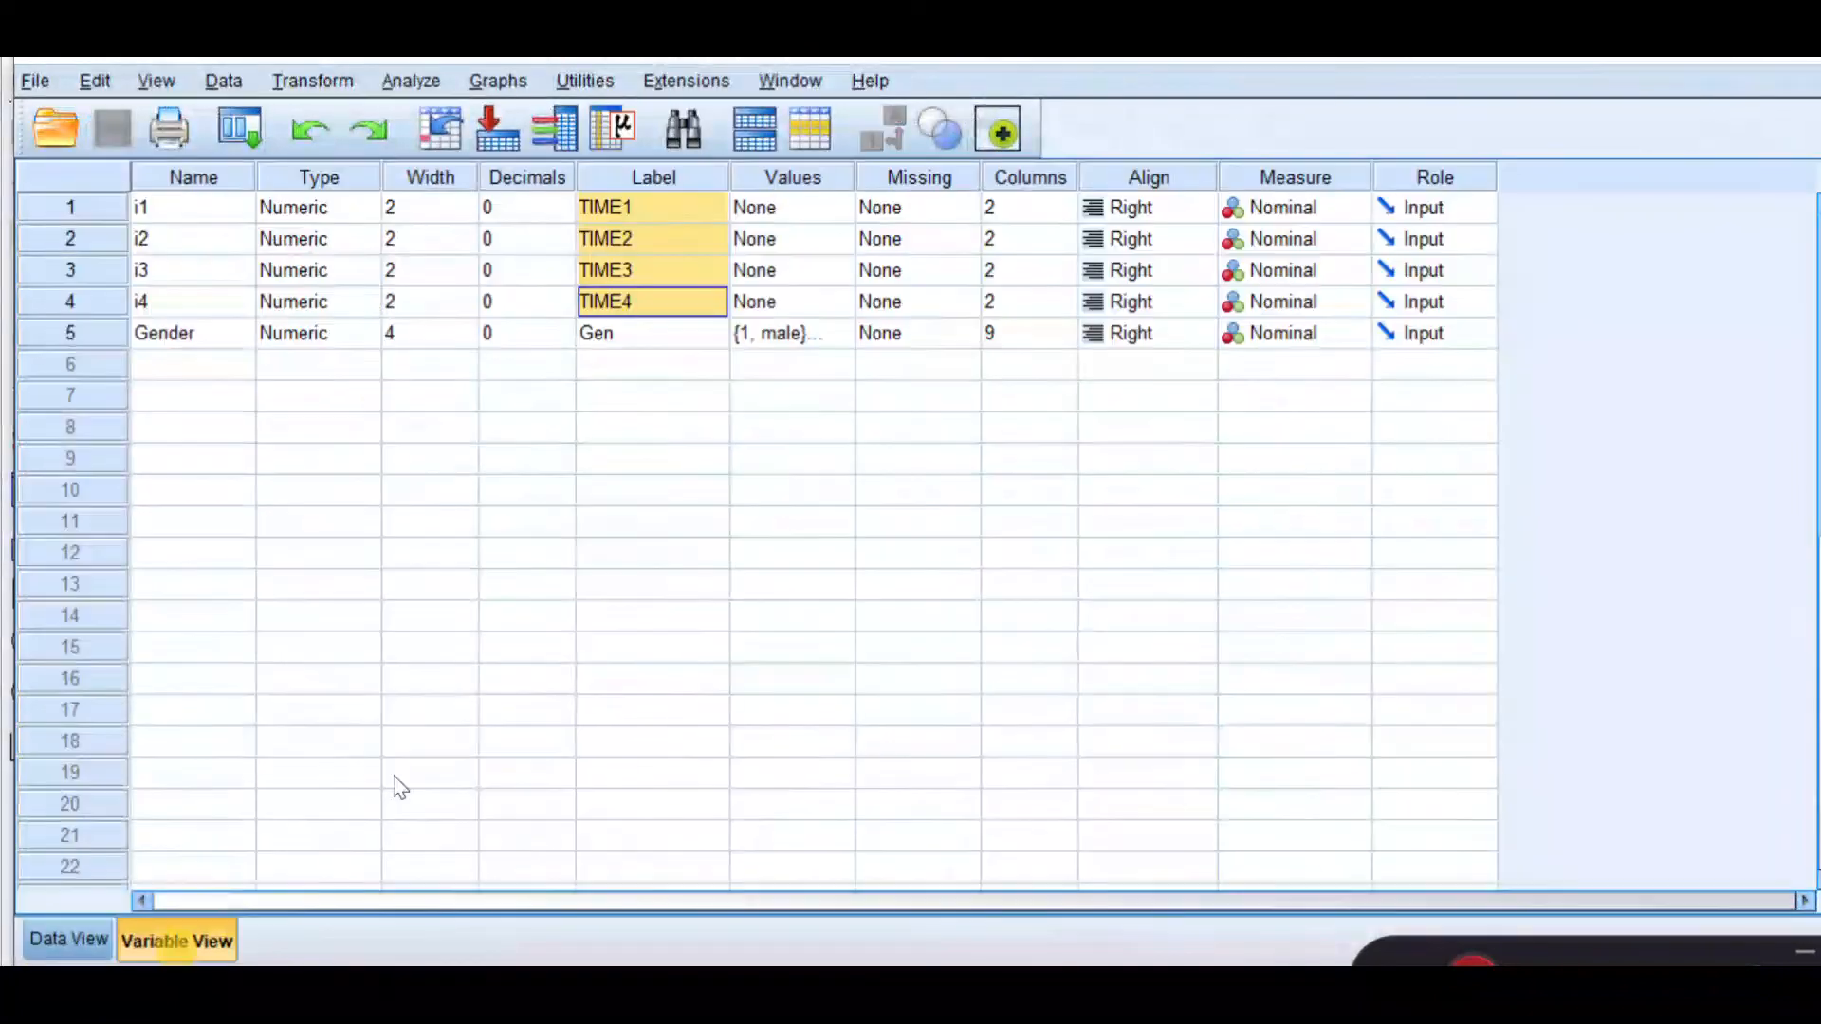
# Step: Switch to the SPSS dataset and check the value labels of the Gender variable
pyautogui.click(843, 334)
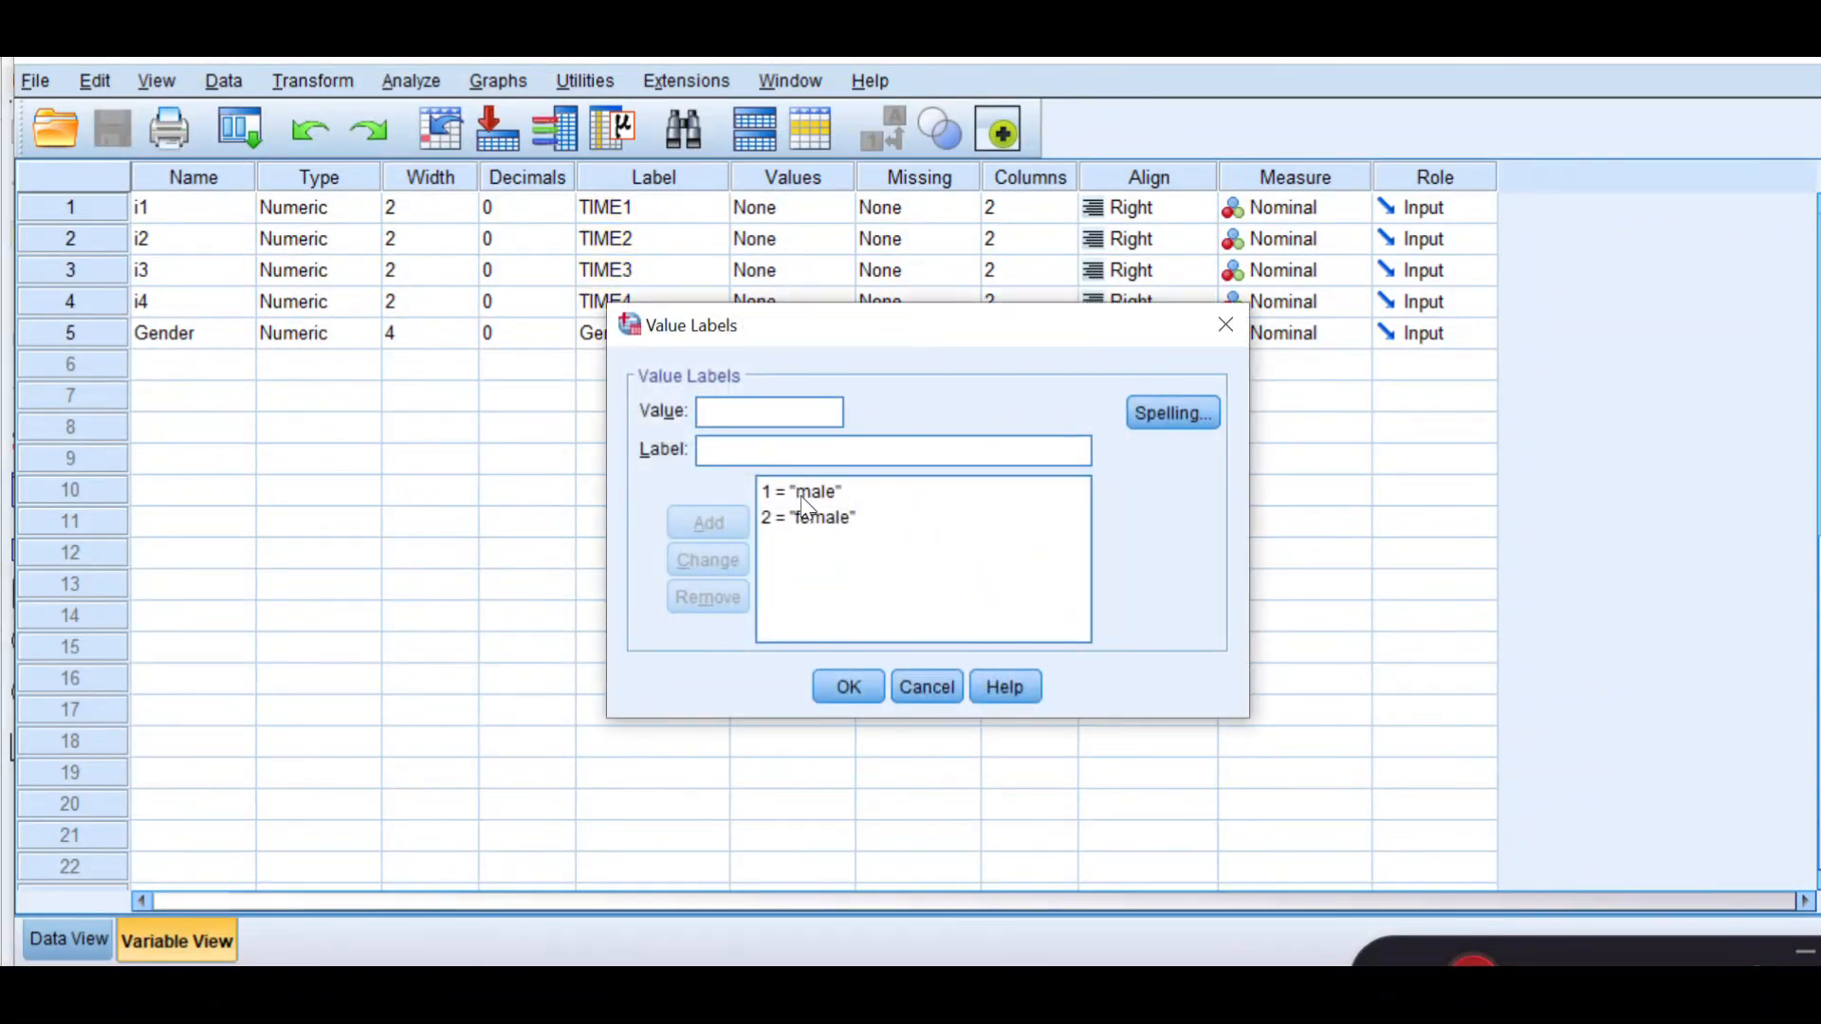
pyautogui.click(929, 702)
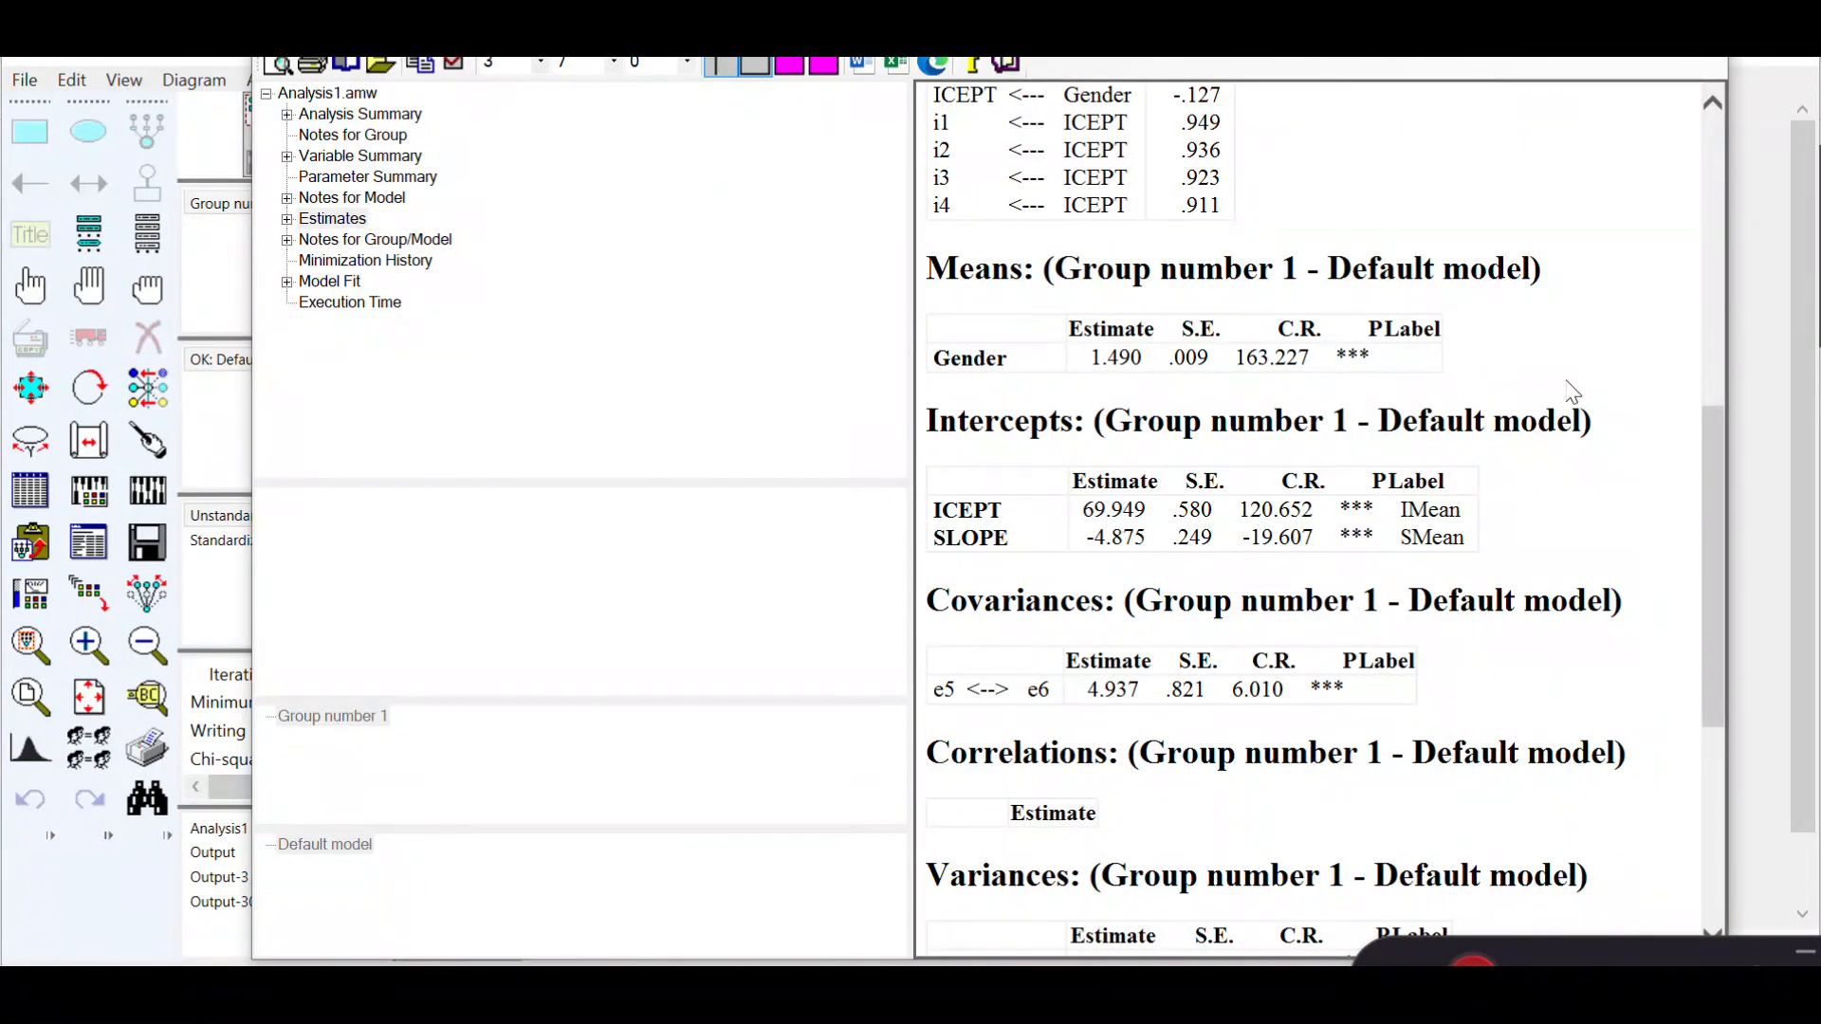
# Step: Return to the Amos output and examine the intercepts, covariances, variances and squared multiple correlations
pyautogui.scroll(-2, 1627, 486)
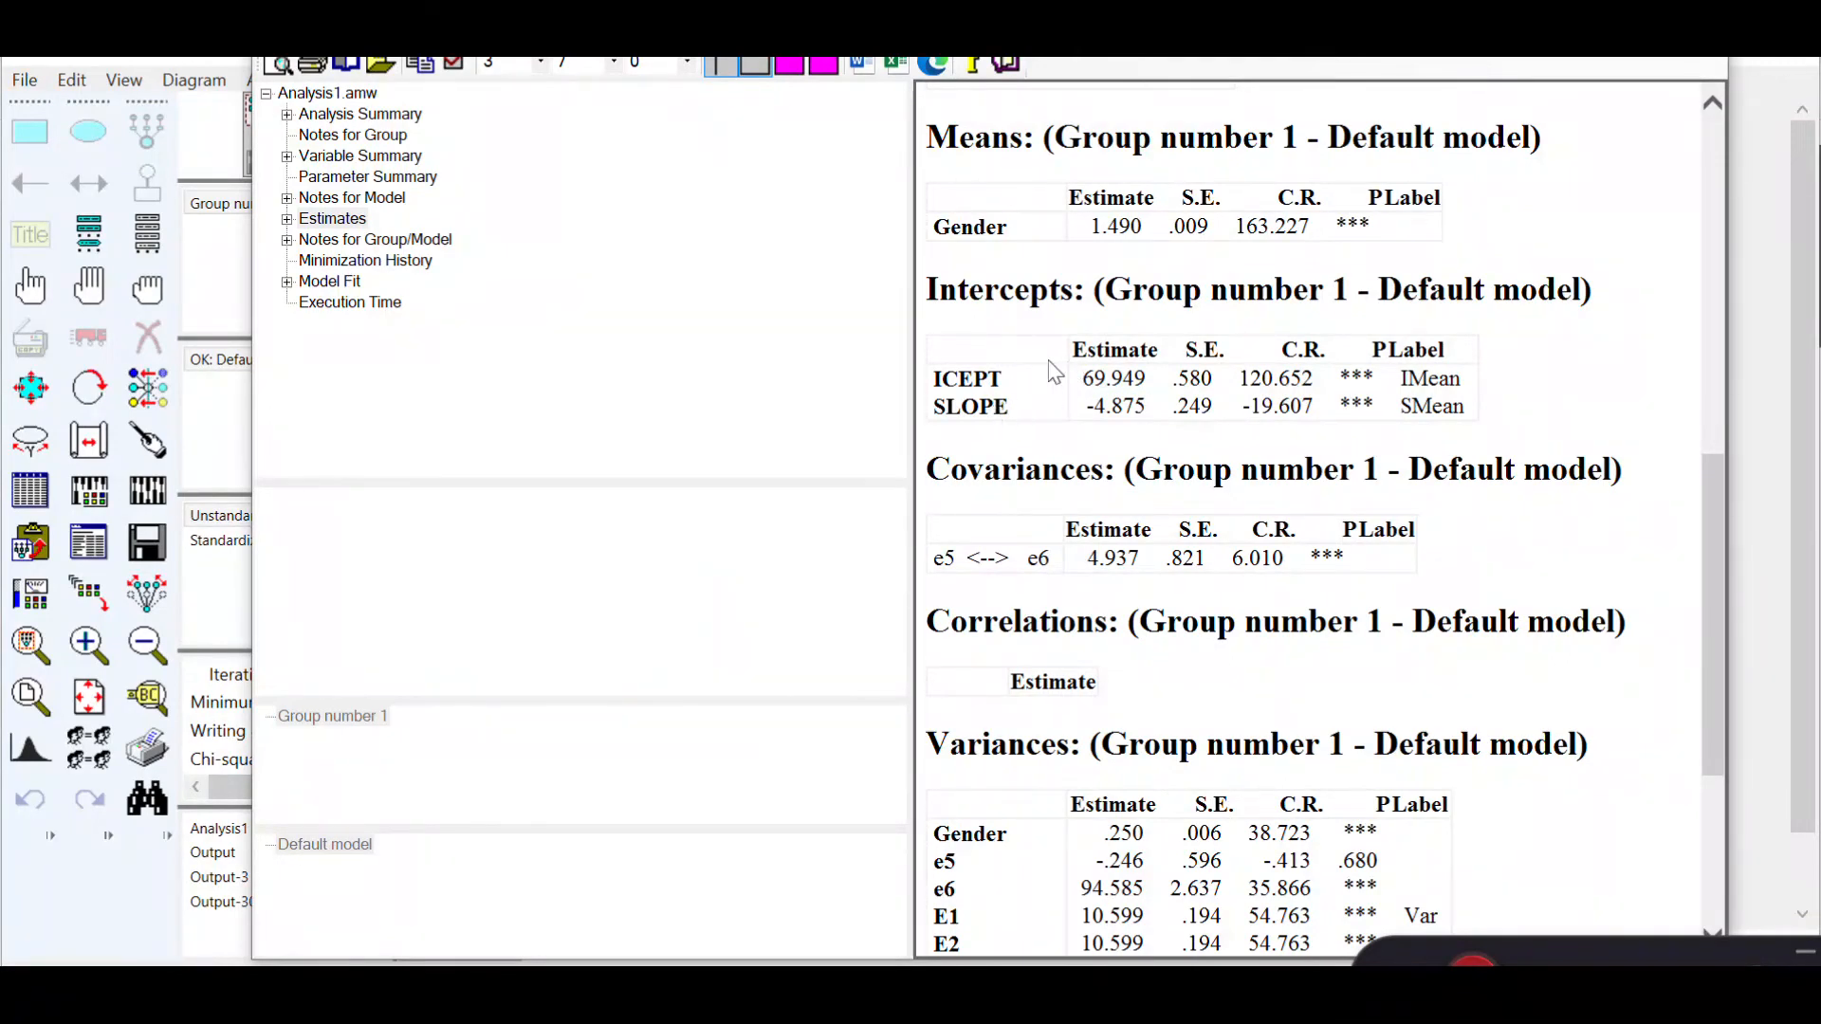
pyautogui.click(961, 378)
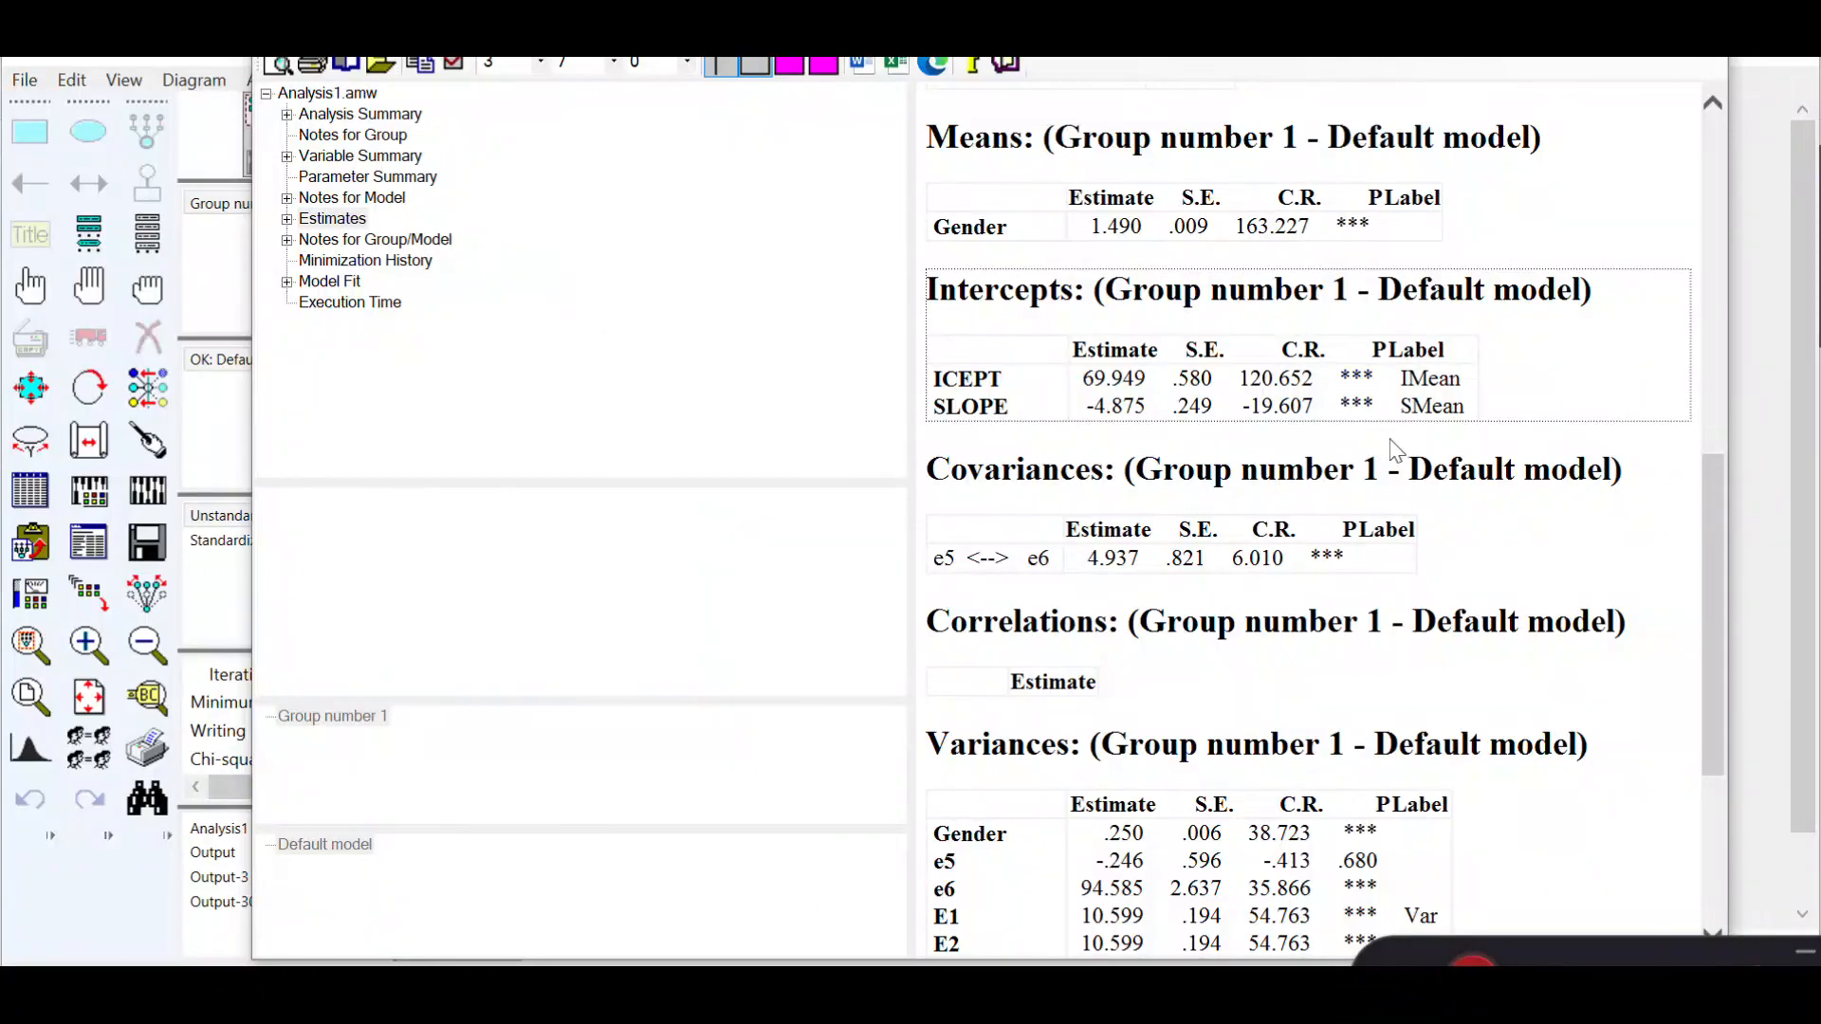
pyautogui.scroll(-3, 1555, 555)
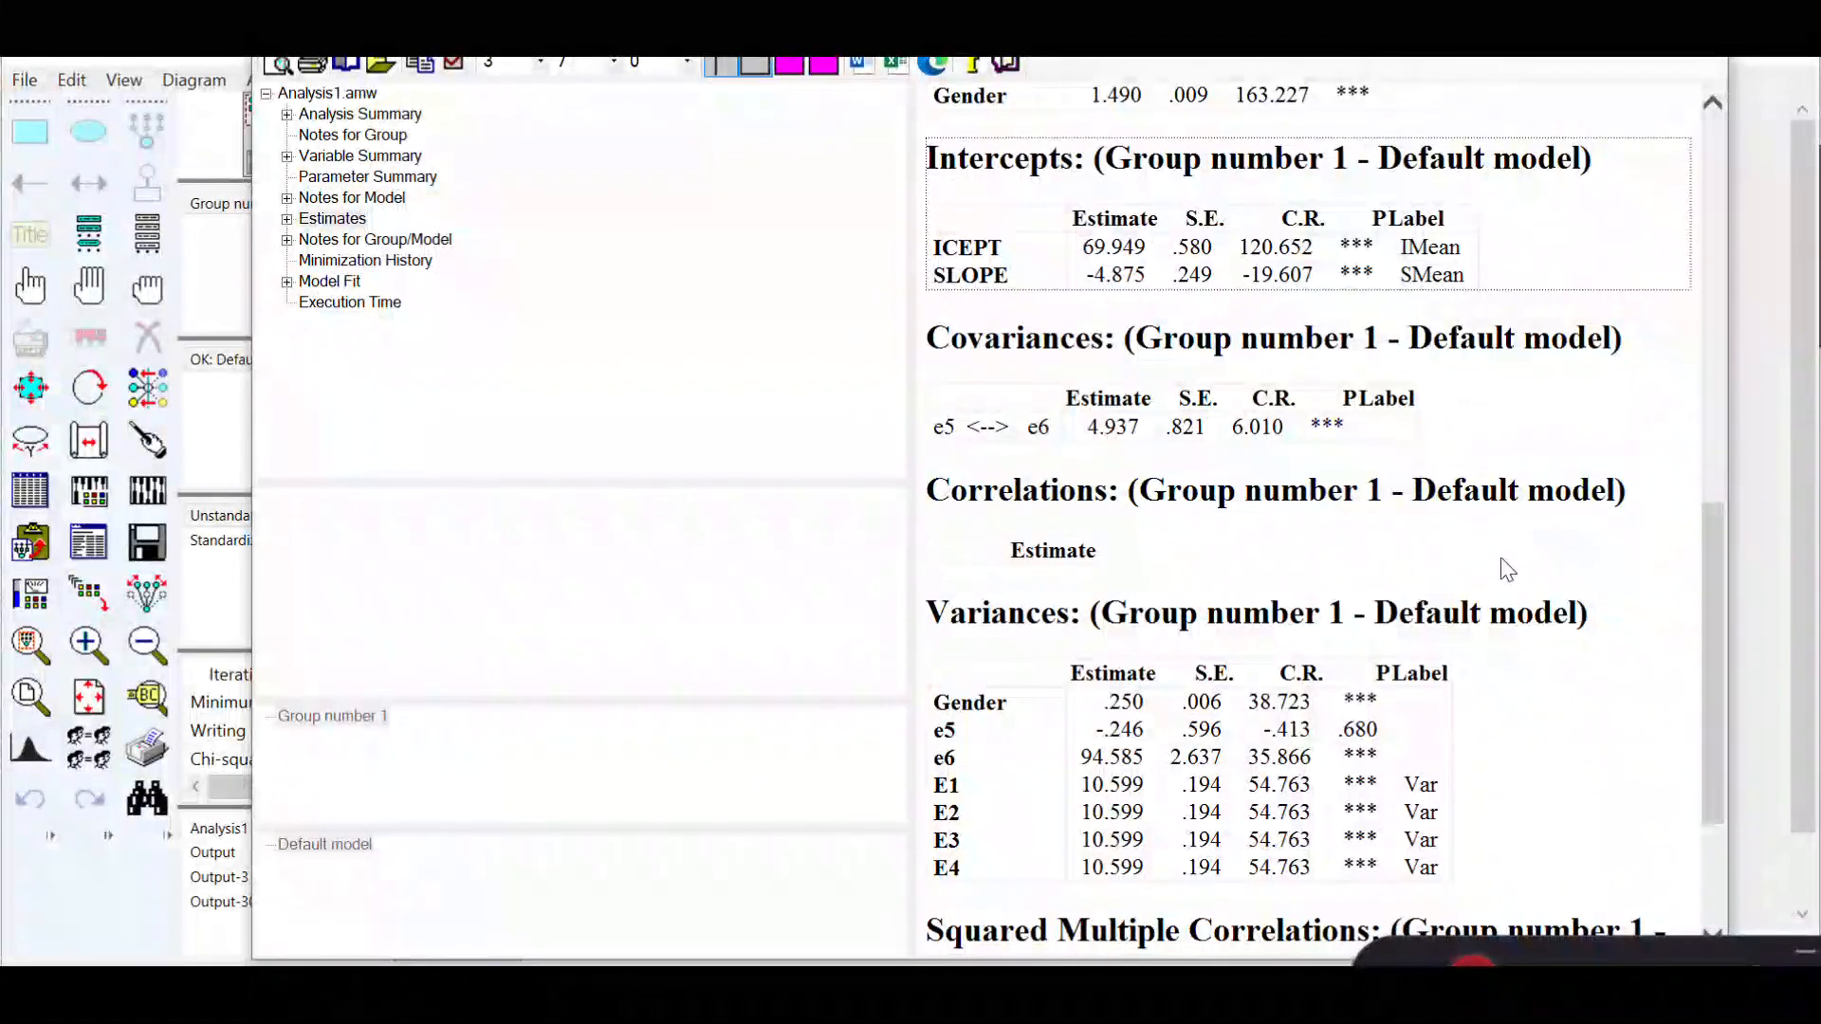
pyautogui.scroll(-3, 1575, 638)
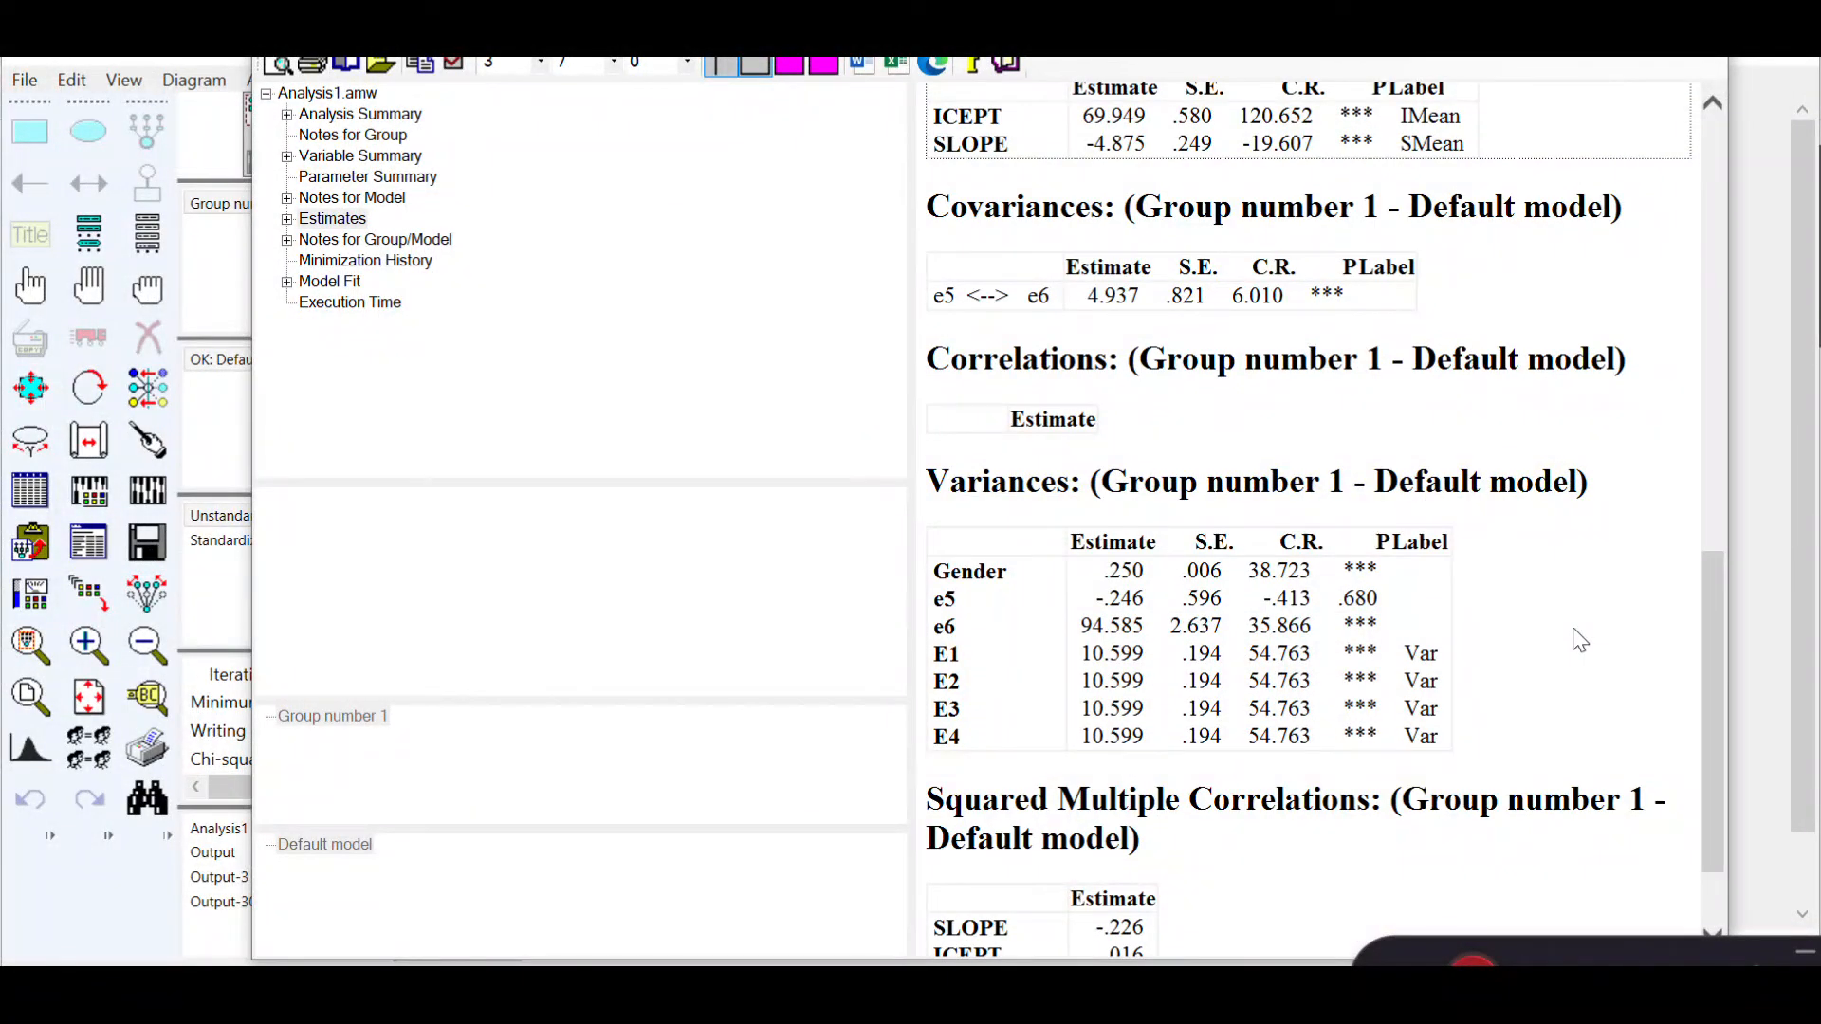
pyautogui.scroll(-3, 1579, 640)
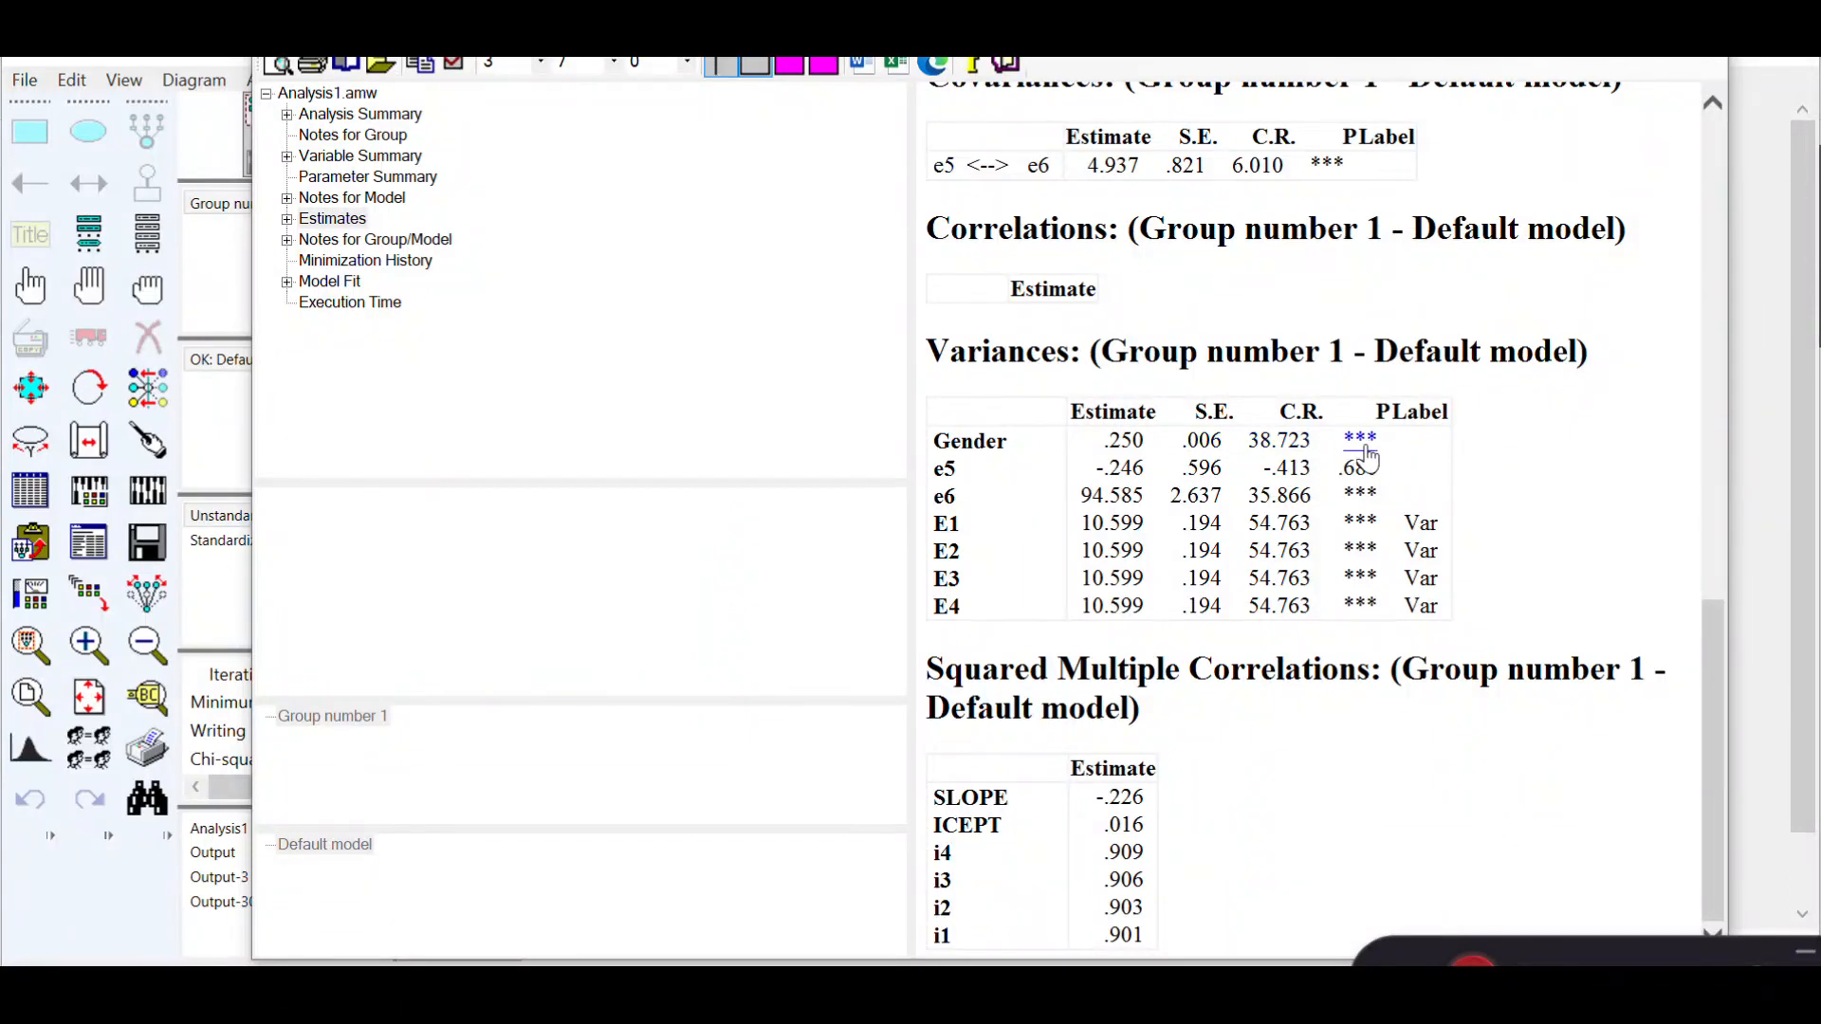
# Step: Go back to the regression weights table and examine the effects of Gender on SLOPE and ICEPT
pyautogui.scroll(10, 1373, 463)
pyautogui.scroll(3, 1365, 444)
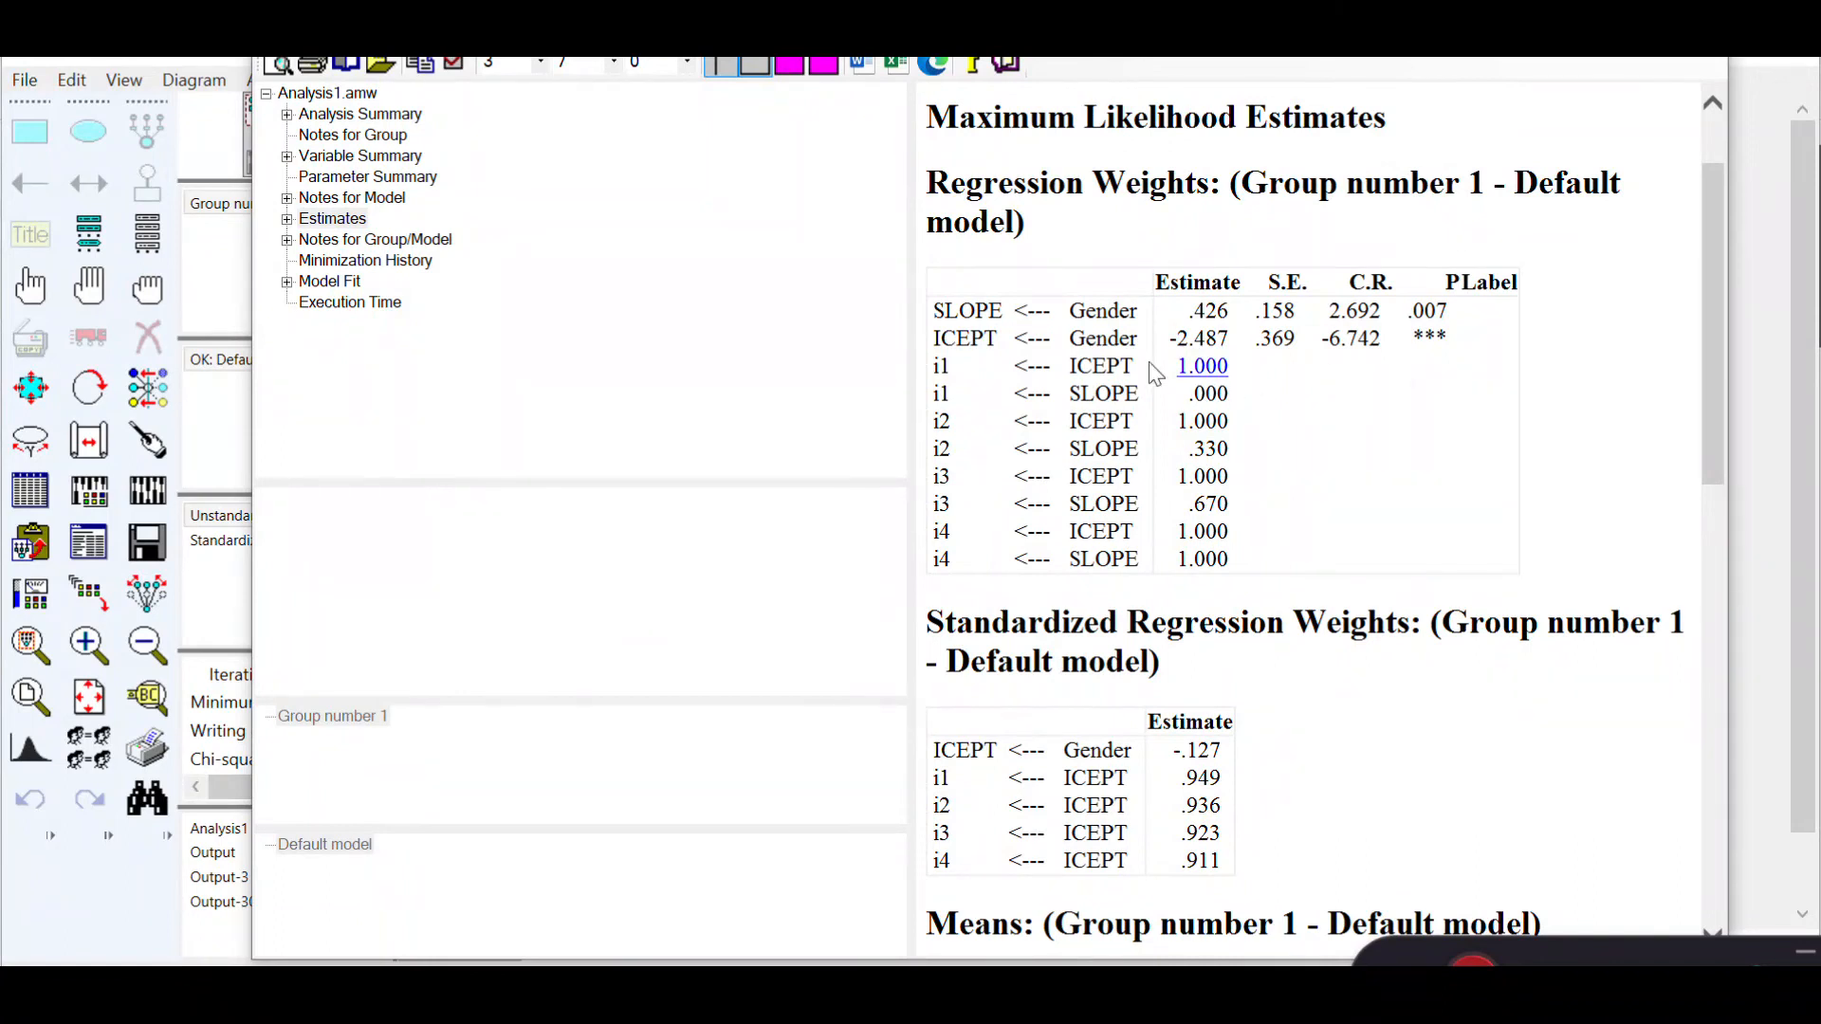
pyautogui.click(1106, 339)
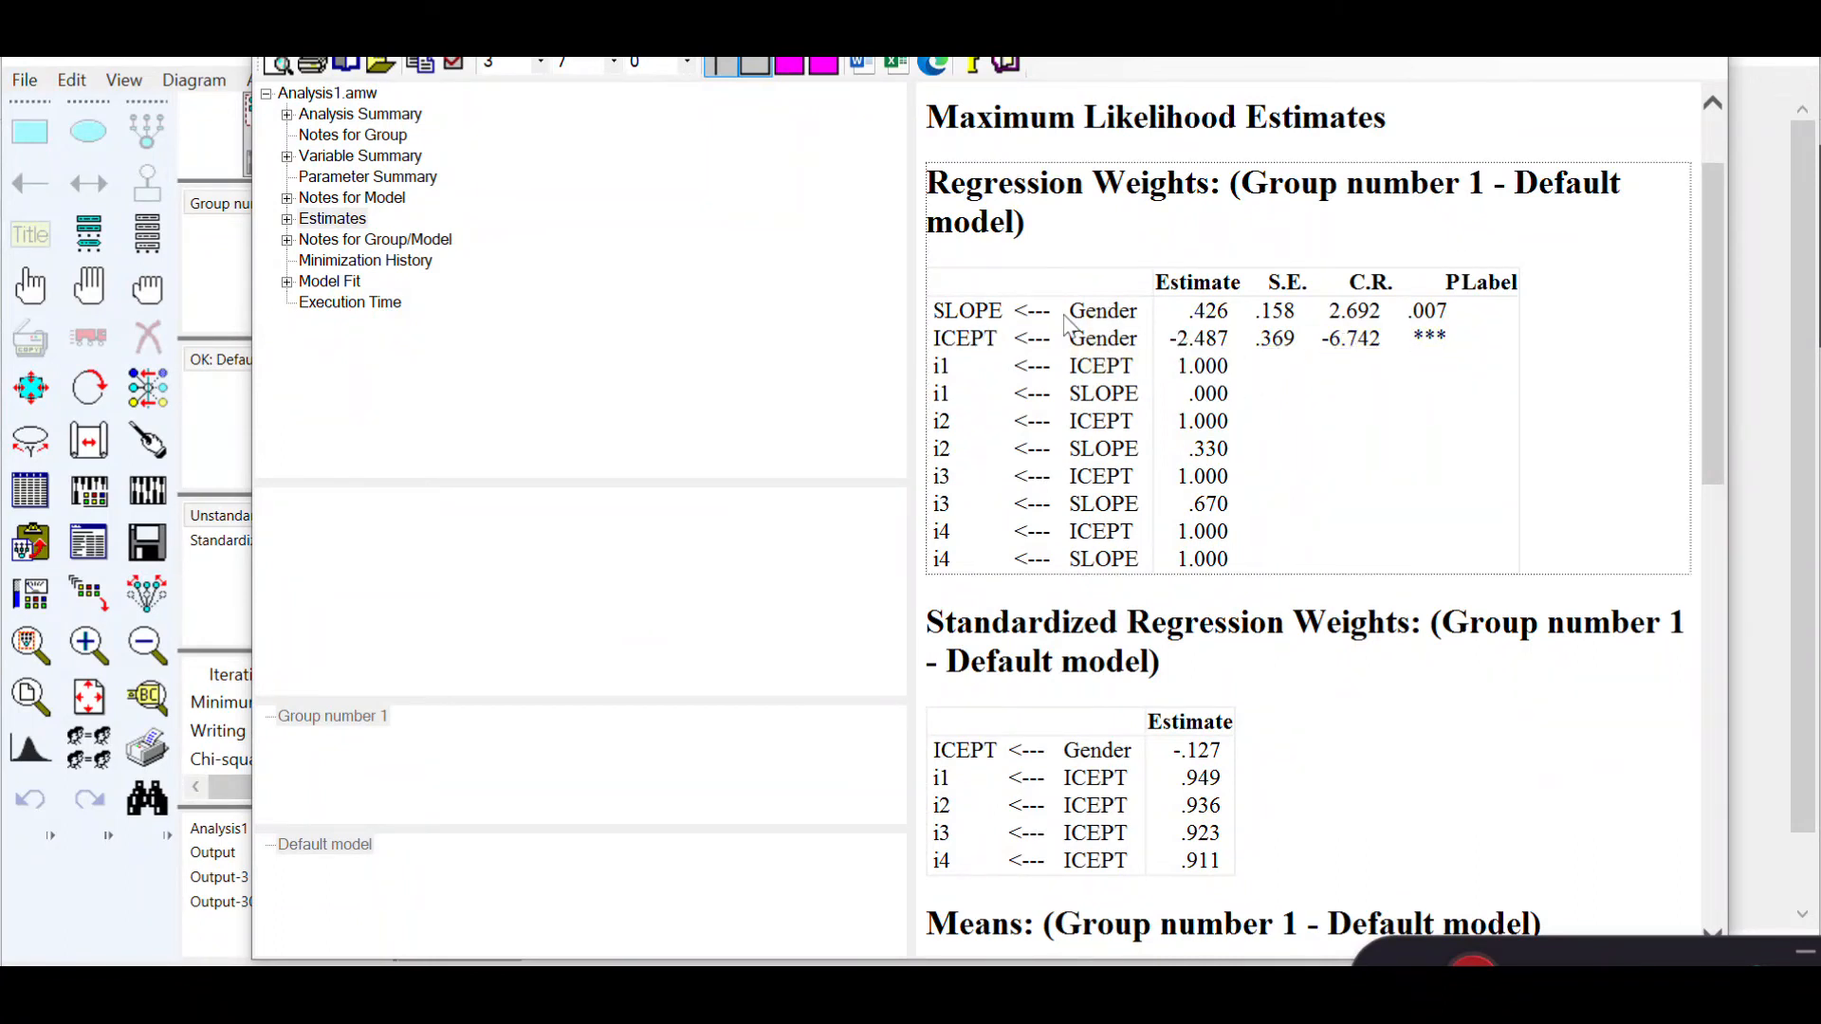